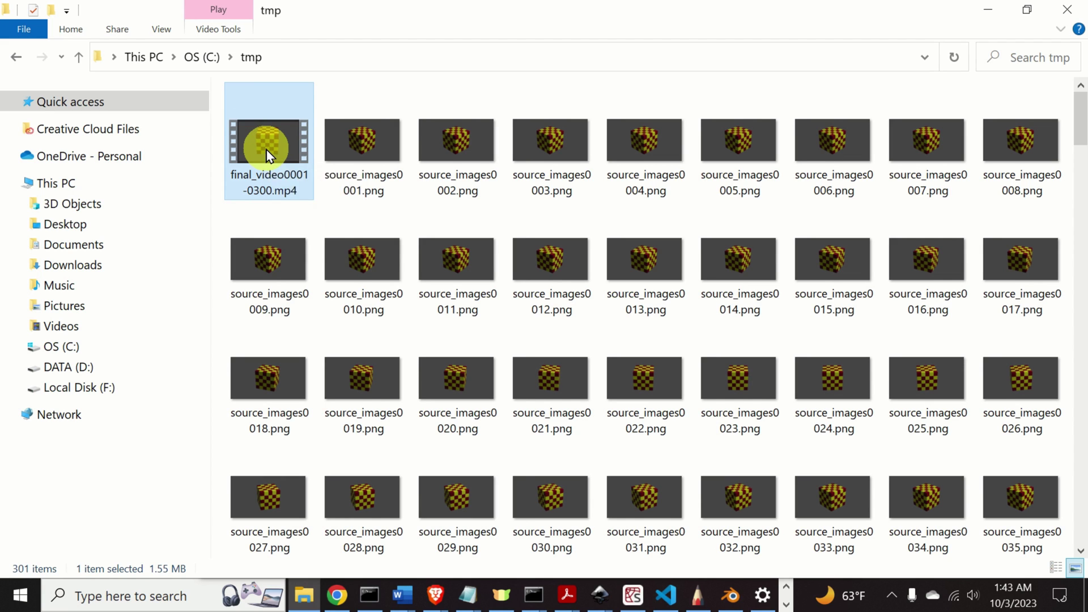
Open final_video0001-0300.mp4 from the tmp folder with VLC media player
right_click(268, 152)
mouse_move(382, 376)
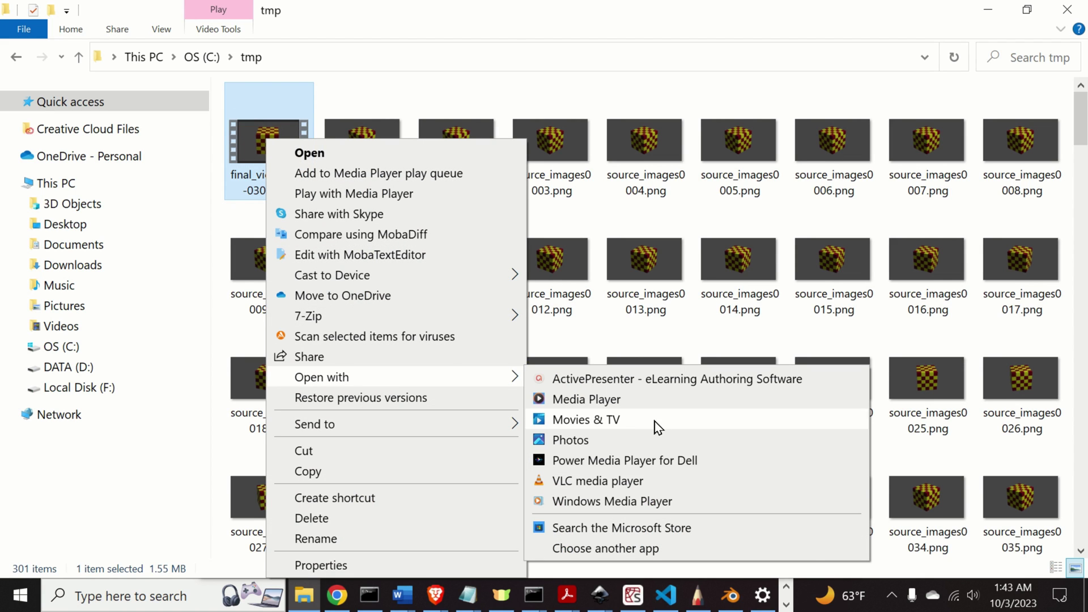
left_click(627, 483)
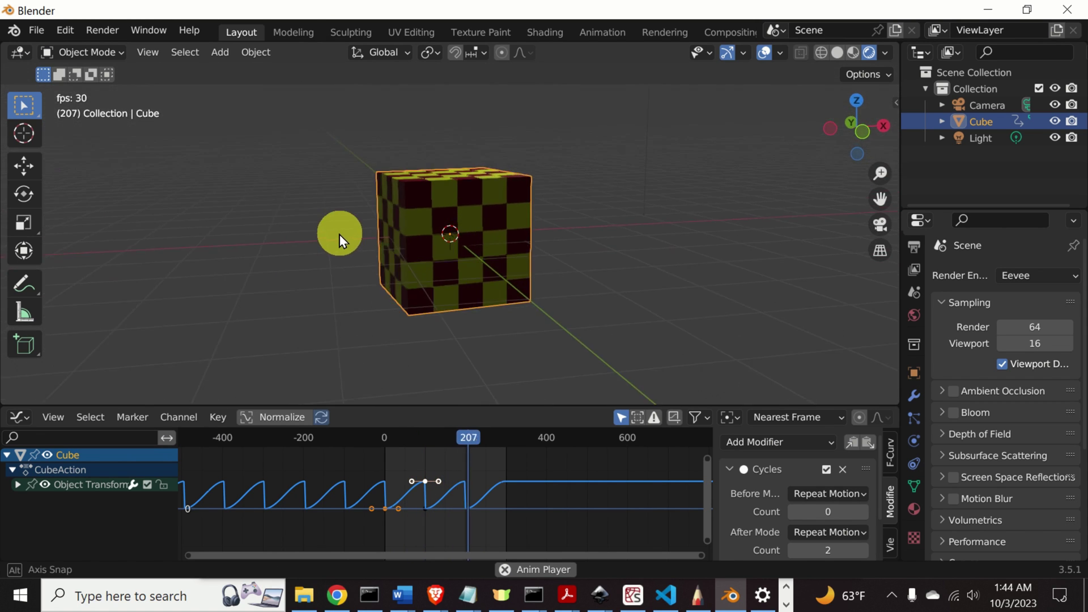
middle_click_drag(305, 267, 363, 310)
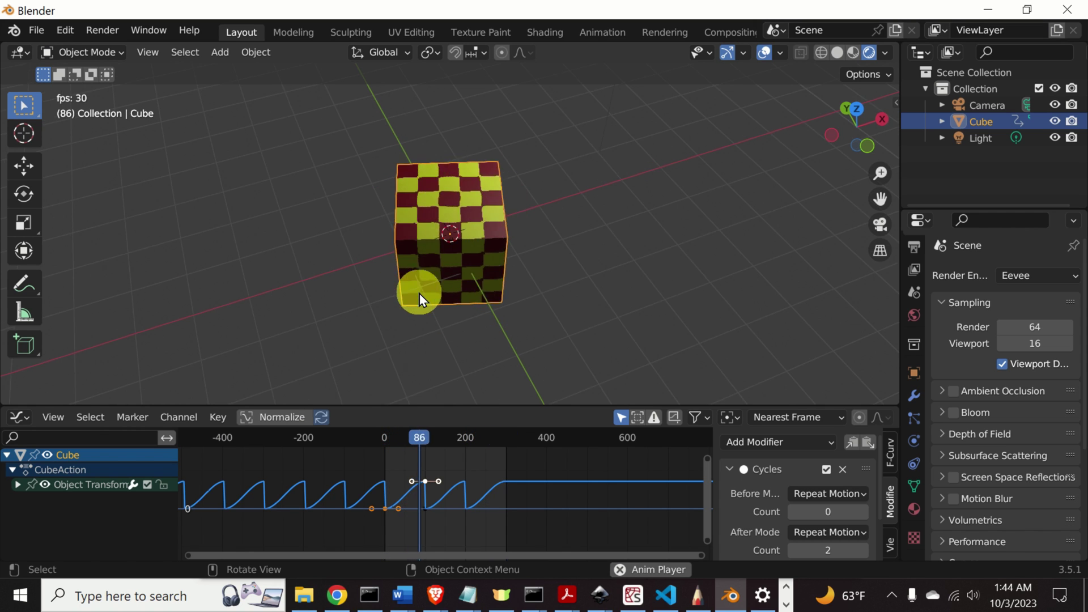
middle_click_drag(421, 287, 437, 240)
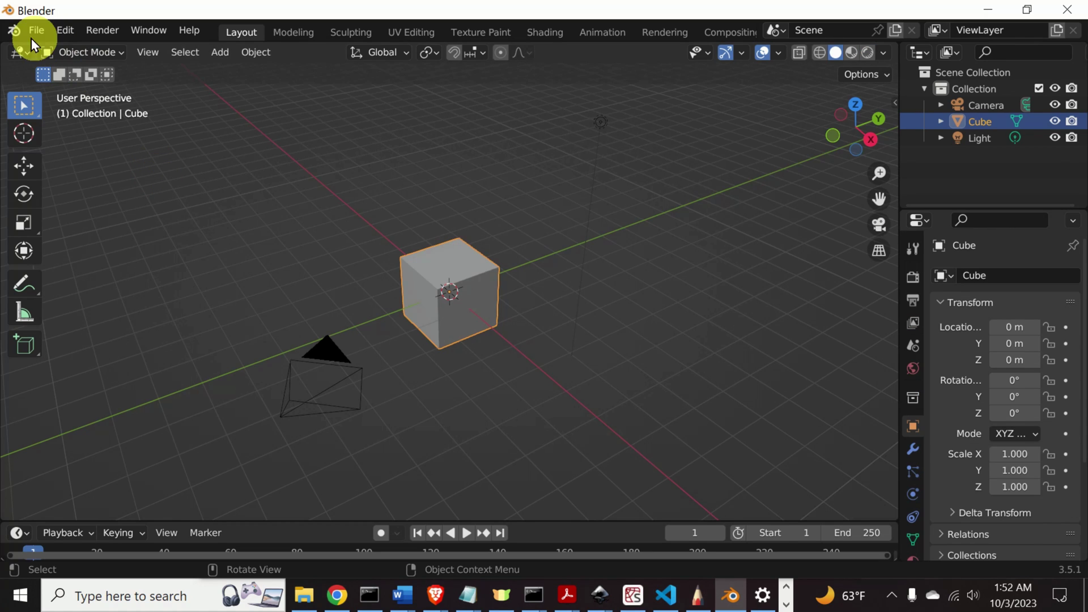
Start a new Blender file with the default cube, camera and light scene
left_click(33, 37)
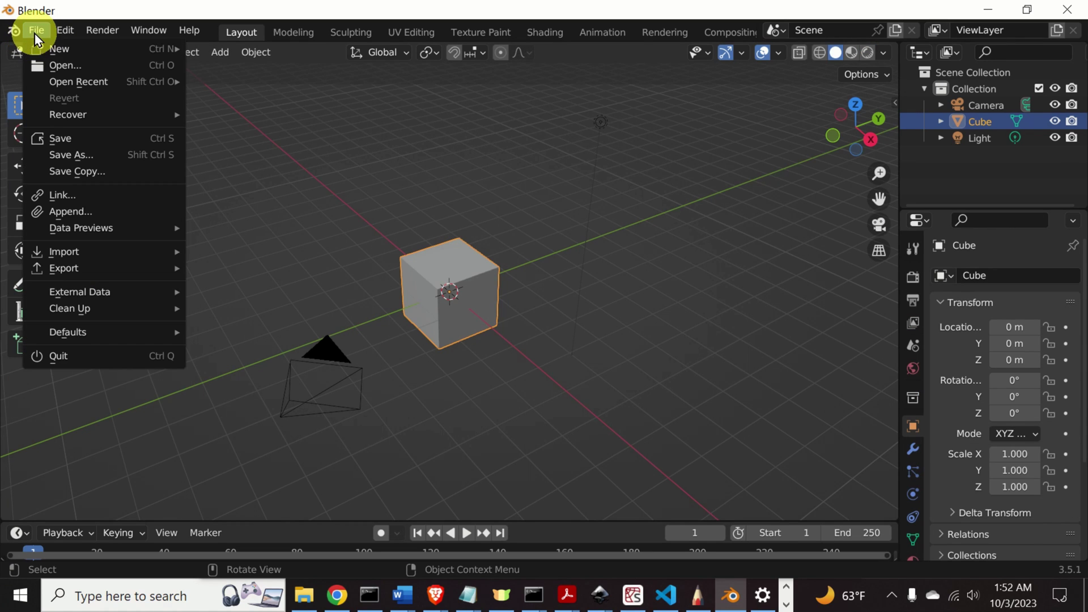
mouse_move(60, 49)
left_click(261, 50)
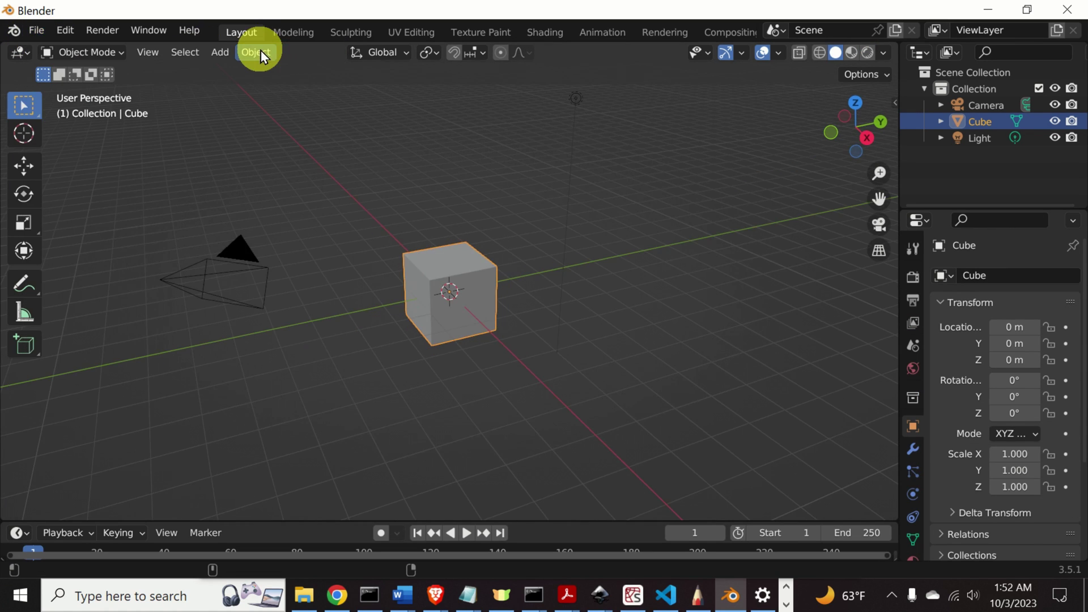
Show the viewport sidebar and start the Shortcut VUr on-screen input display
middle_click_drag(354, 264, 383, 332)
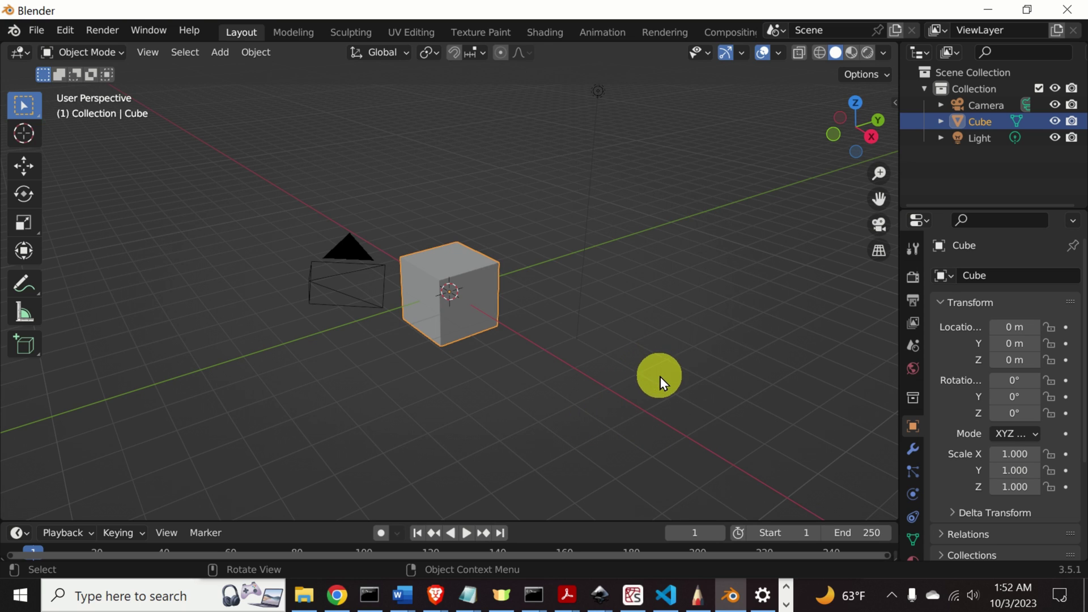
key("n")
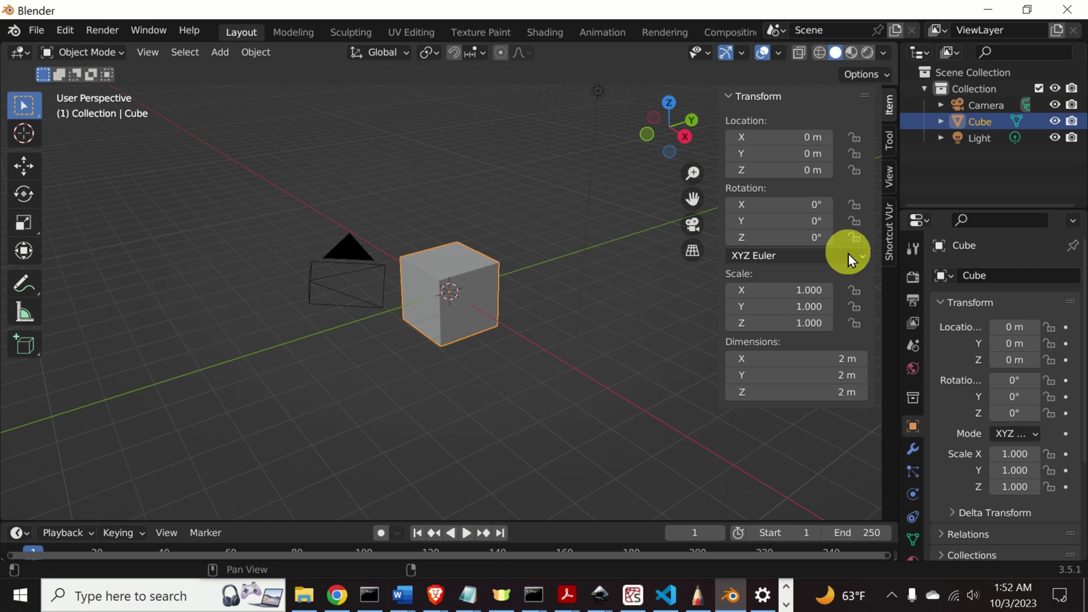
left_click(891, 243)
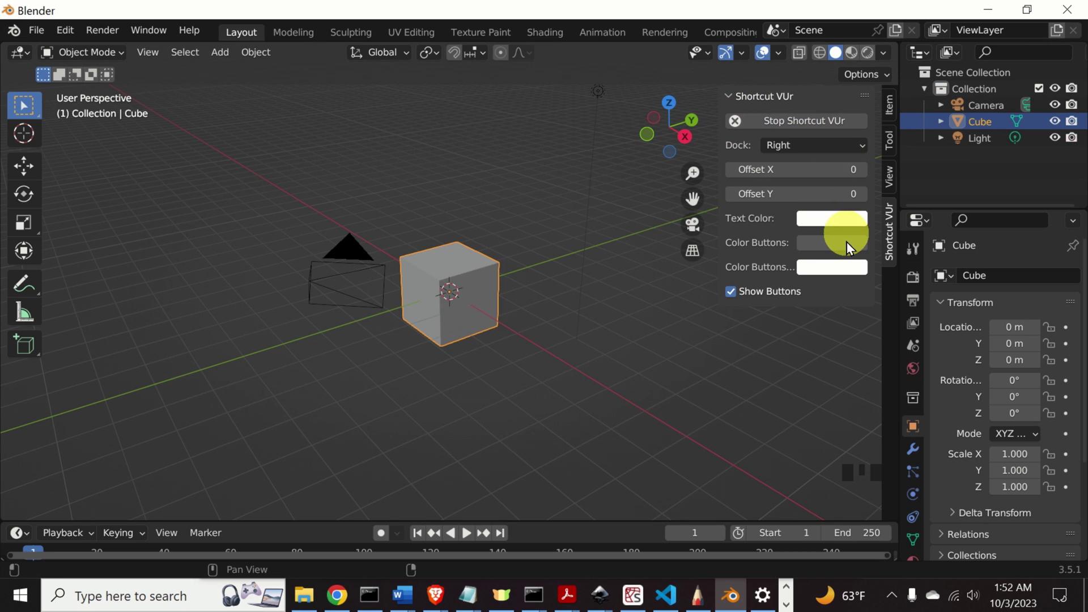
Try out the on-screen input display with mouse and keyboard input in the viewport, hiding the viewport's toolbar
left_click(840, 331)
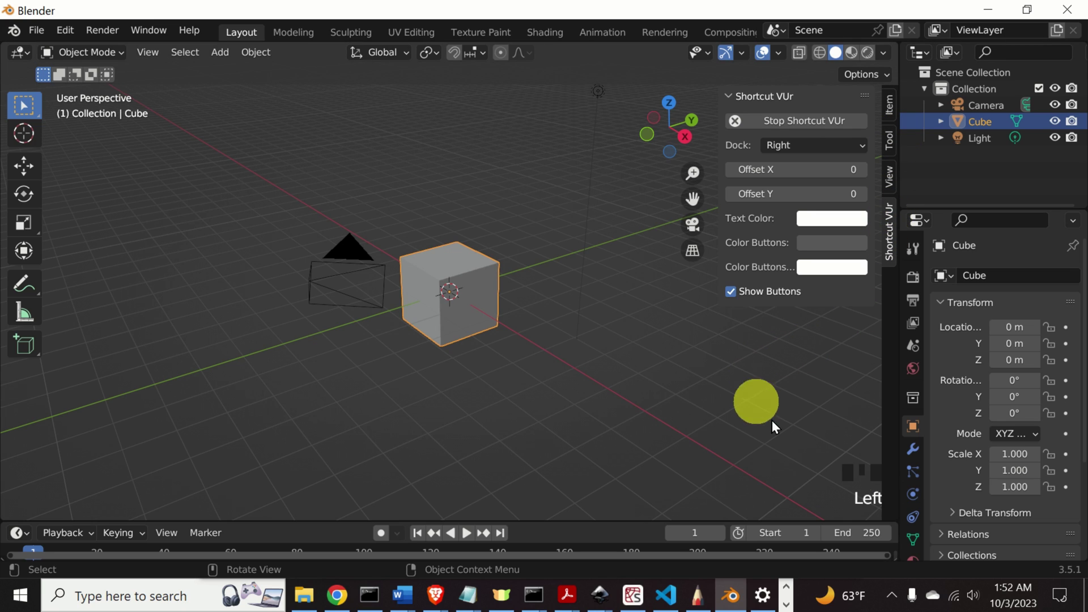
left_click(499, 377)
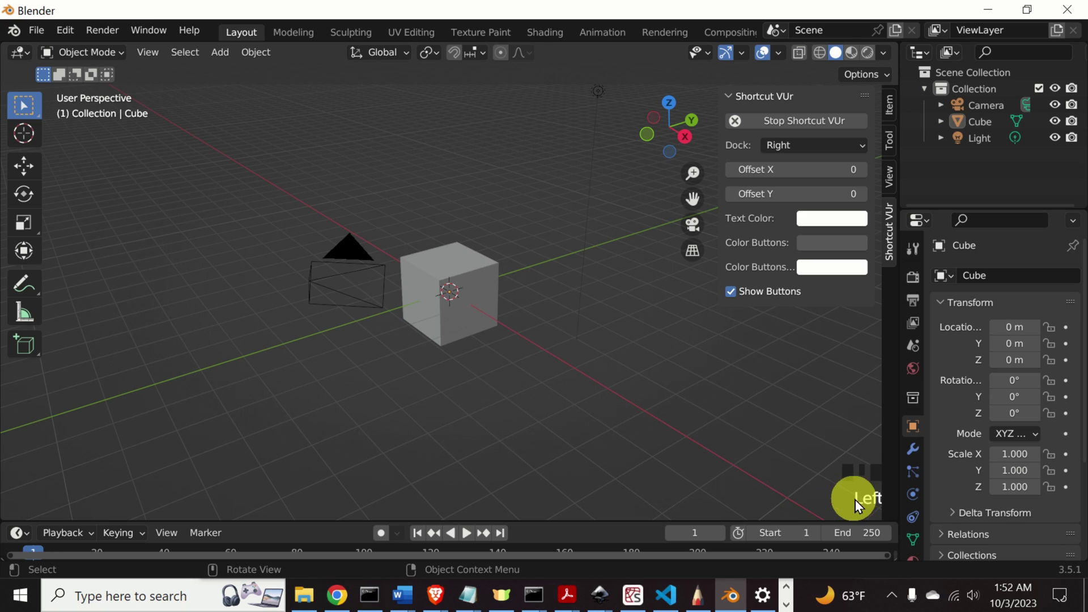
middle_click(484, 390)
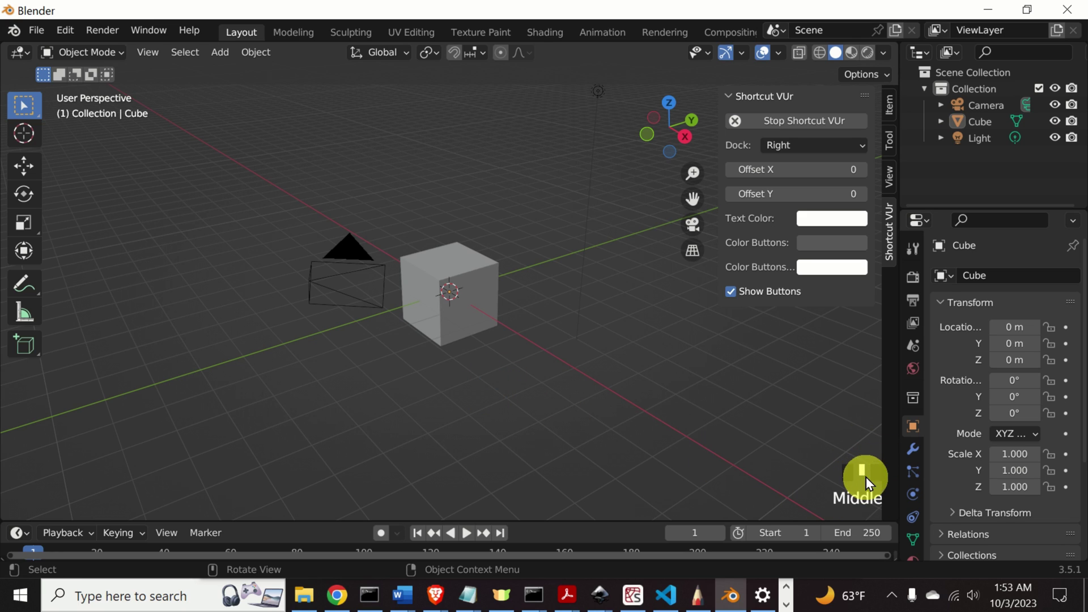
right_click(514, 400)
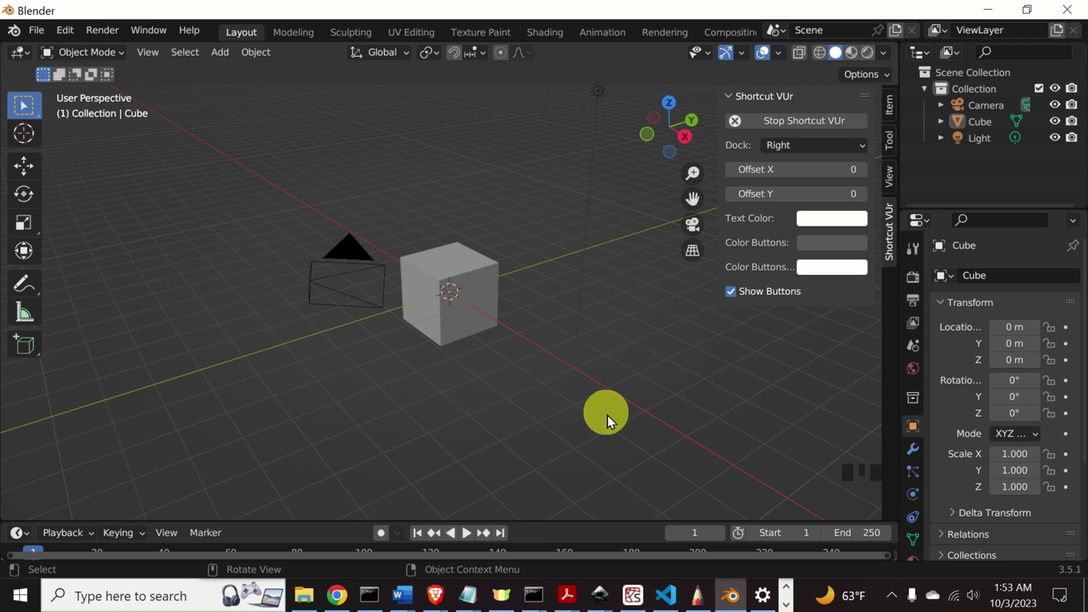
left_click(610, 413)
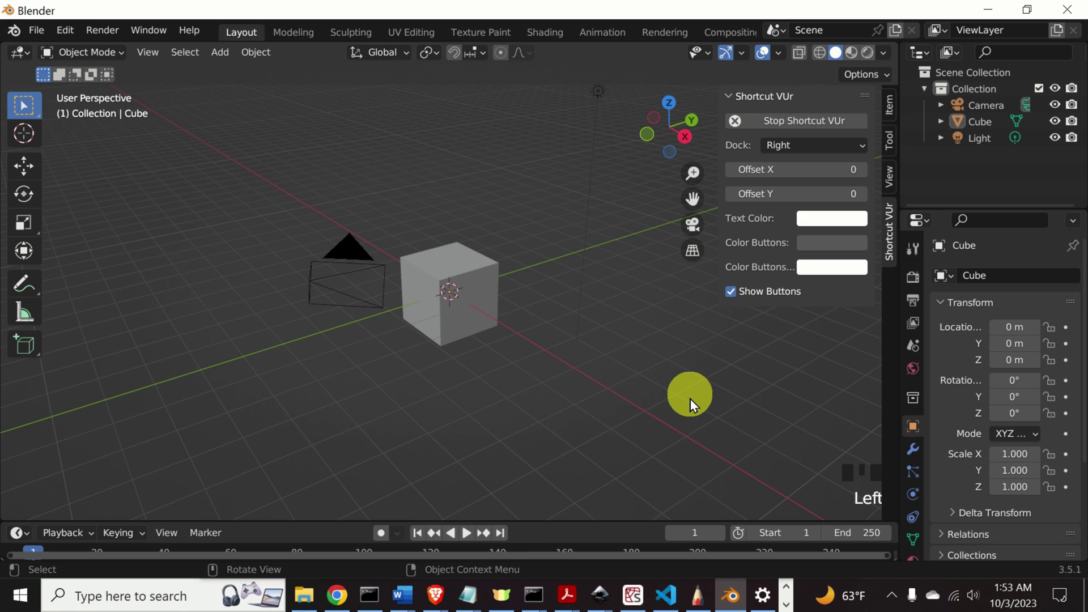
key("t")
key("u")
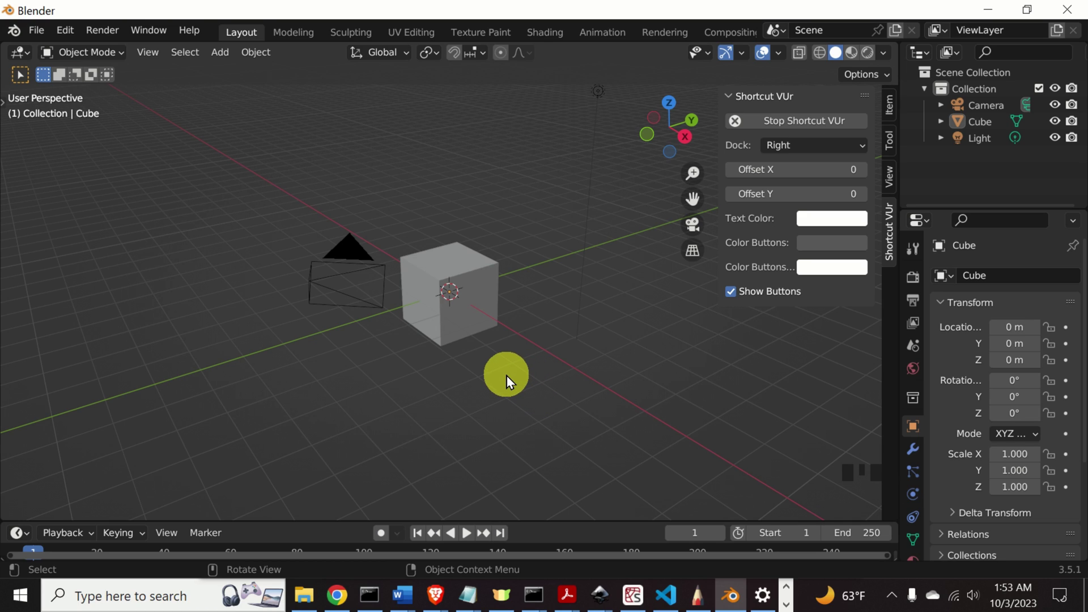
Select the cube and examine it from different positions, angles and distances in the viewport
left_click(455, 275)
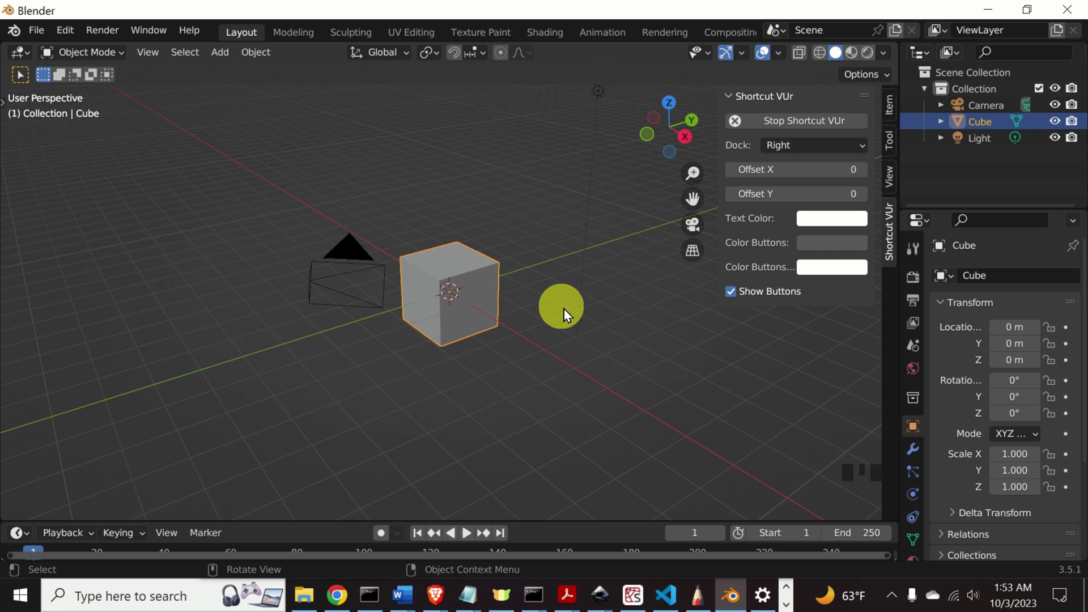
middle_click_drag(575, 308, 620, 346, "shift")
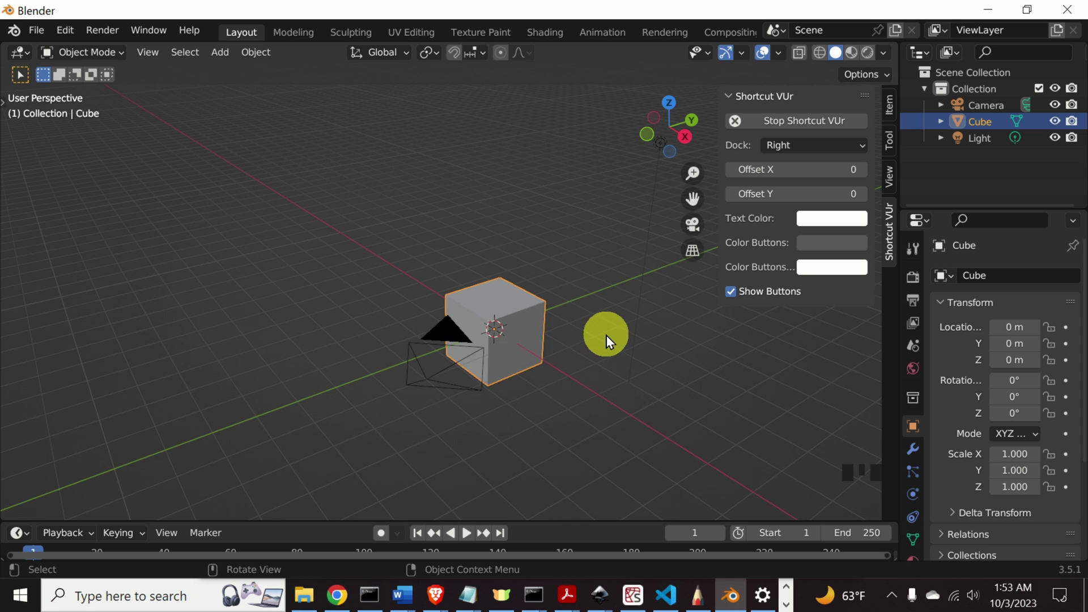
middle_click_drag(611, 351, 565, 362)
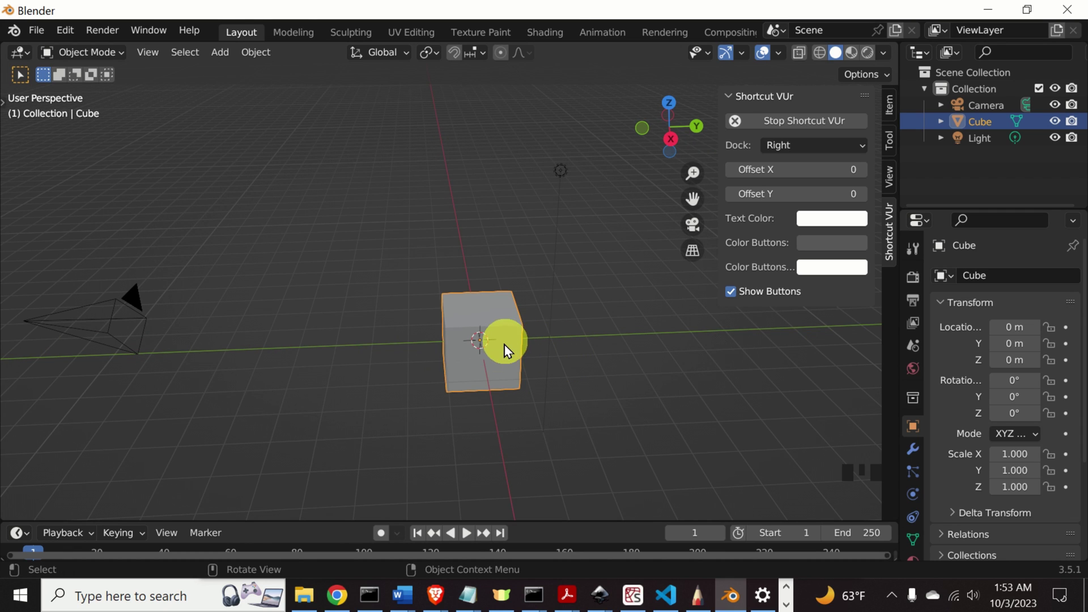
scroll(481, 371, "up", 3)
scroll(491, 373, "down", 4)
scroll(491, 369, "down", 2)
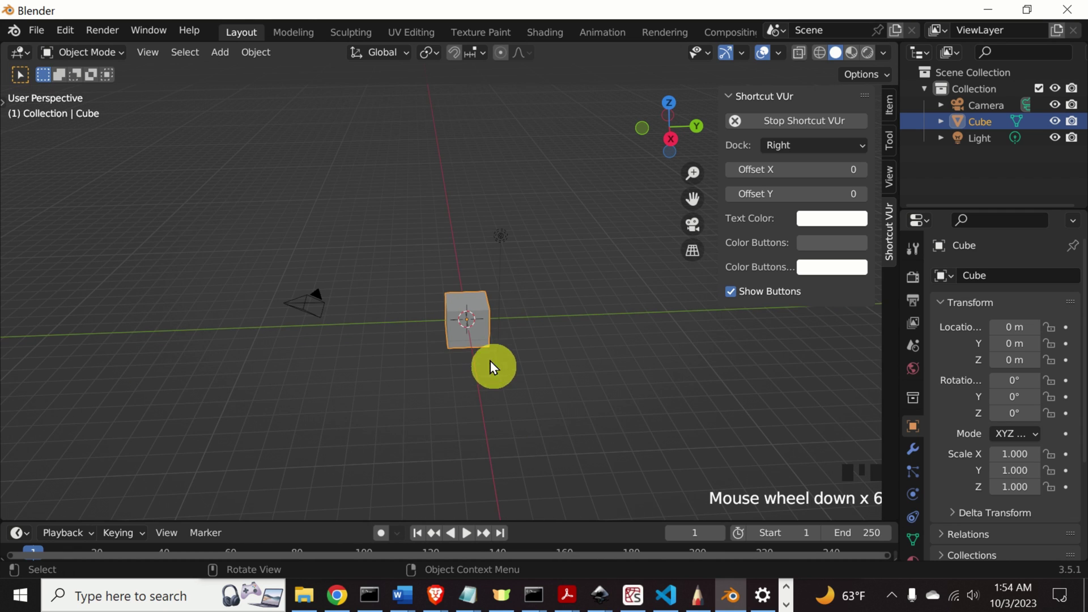
scroll(449, 347, "up", 2)
scroll(458, 351, "up", 1)
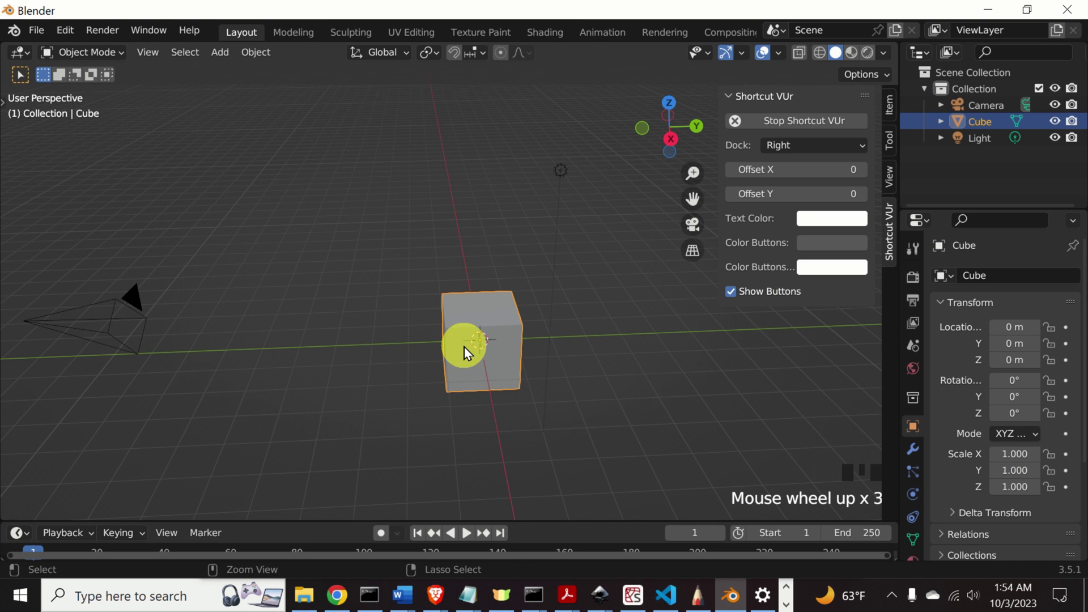
middle_click_drag(463, 352, 489, 369, "ctrl")
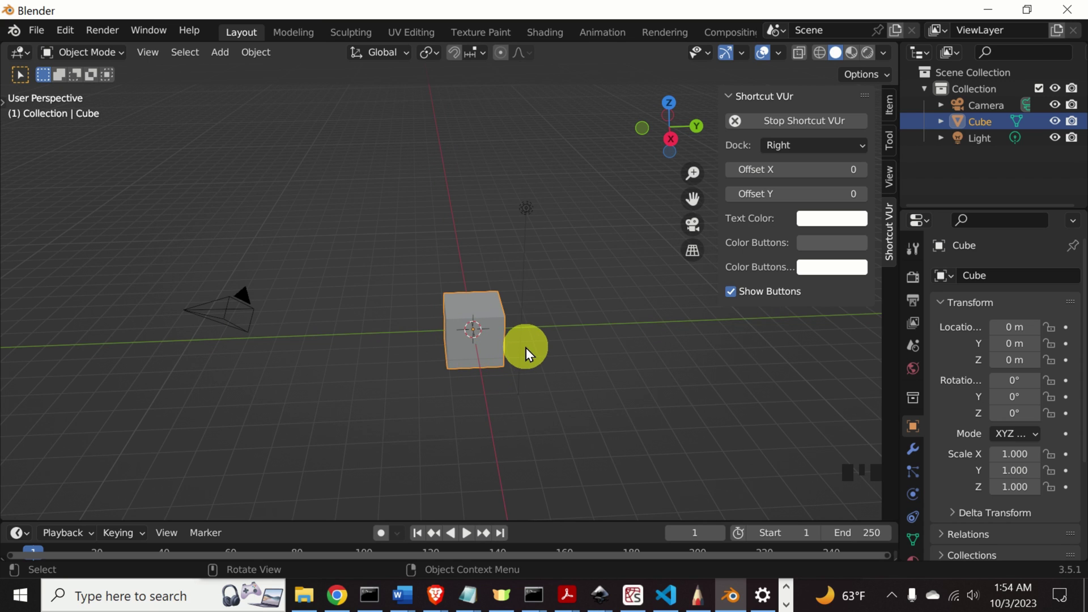
scroll(526, 348, "down", 2)
scroll(508, 368, "up", 4)
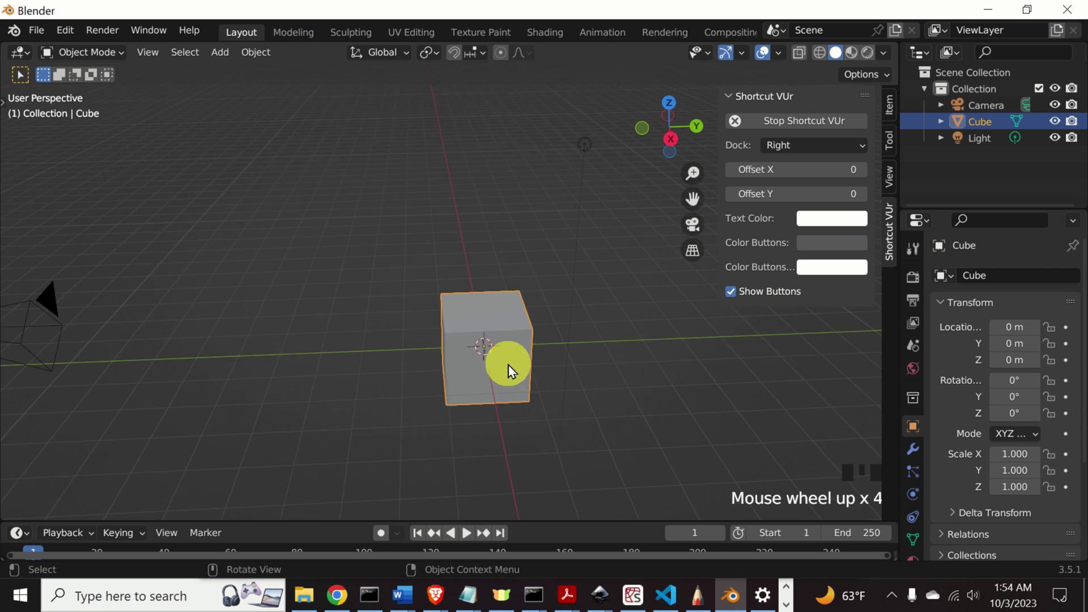
scroll(508, 369, "down", 4)
scroll(508, 368, "up", 1)
scroll(513, 371, "up", 2)
scroll(515, 371, "down", 1)
scroll(517, 374, "down", 2)
scroll(520, 377, "up", 3)
scroll(519, 373, "down", 3)
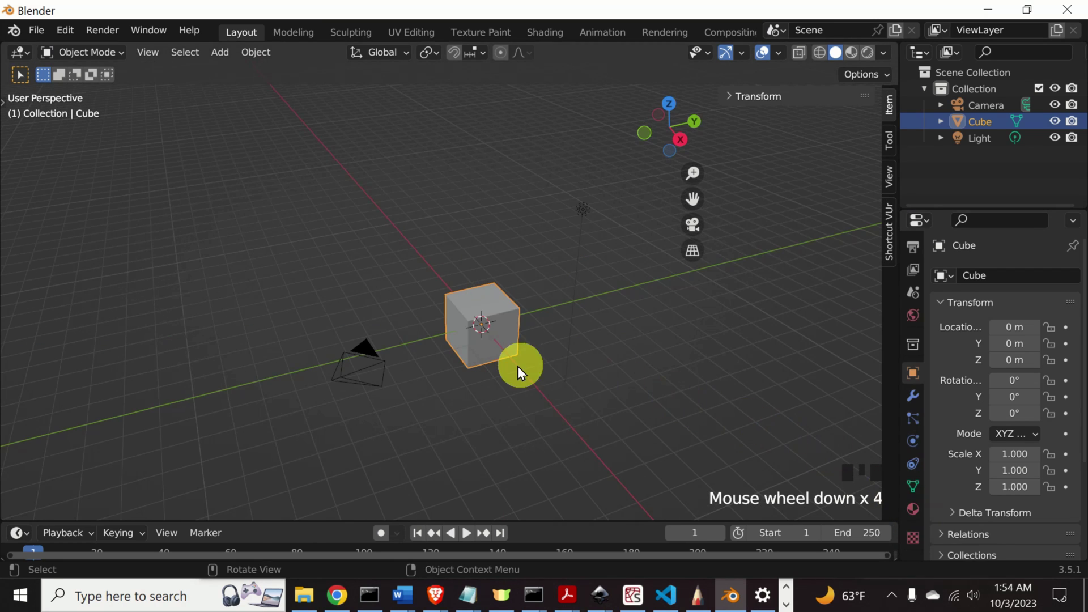
scroll(501, 365, "up", 3)
scroll(509, 365, "down", 3)
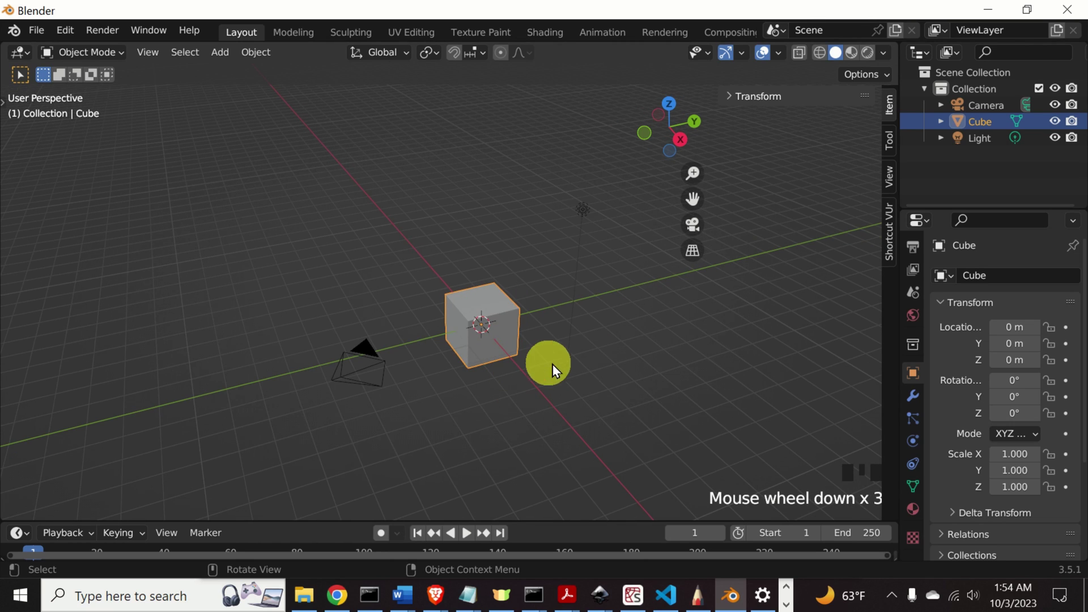
Assign a Checker Texture to the Base Color of the cube's material
left_click(912, 509)
scroll(972, 462, "down", 4)
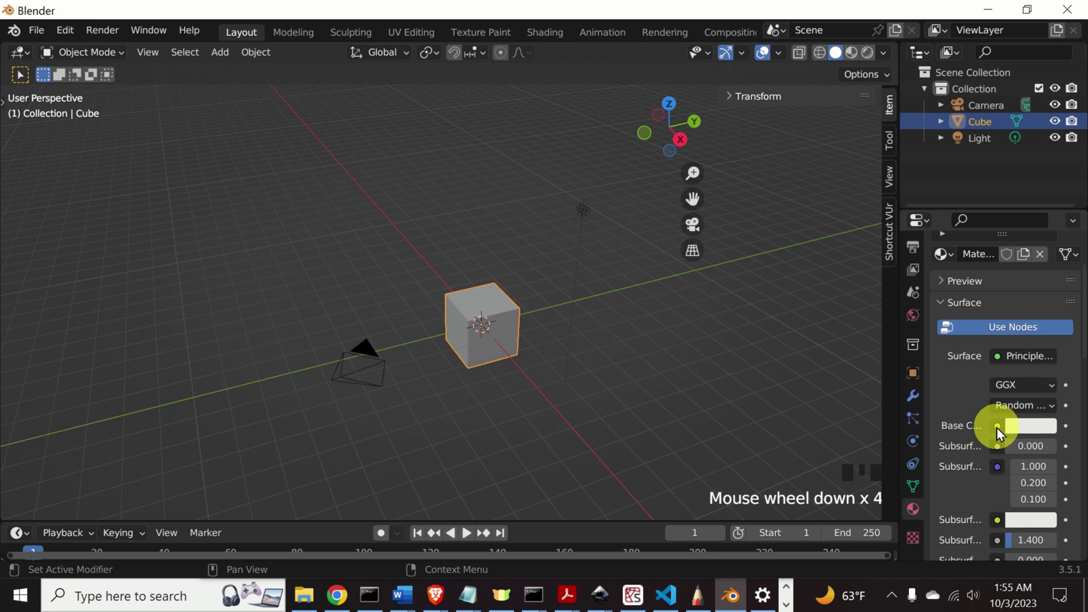
left_click(997, 426)
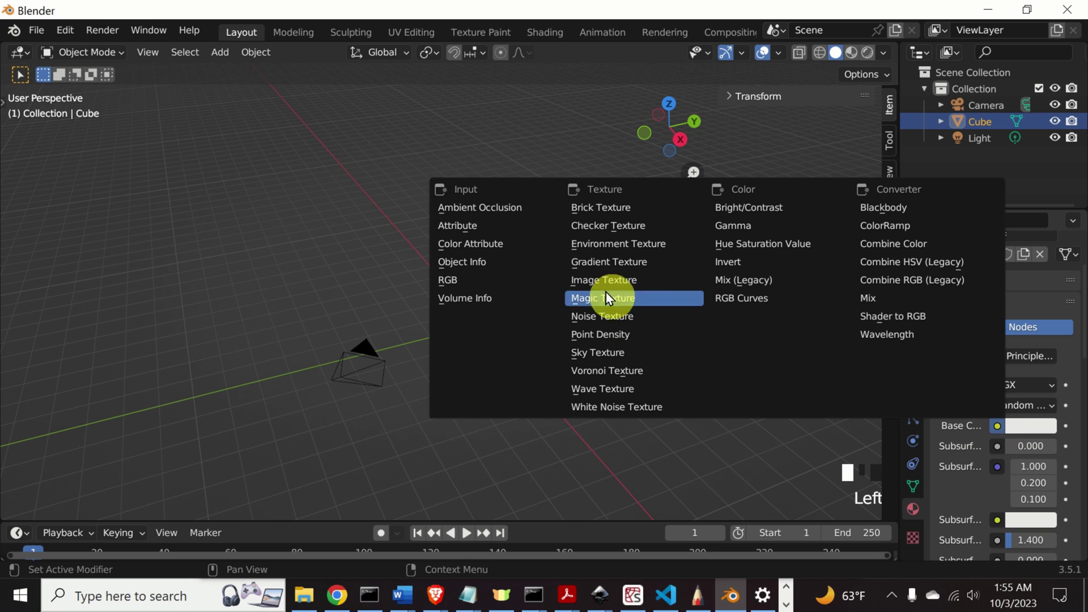
left_click(625, 231)
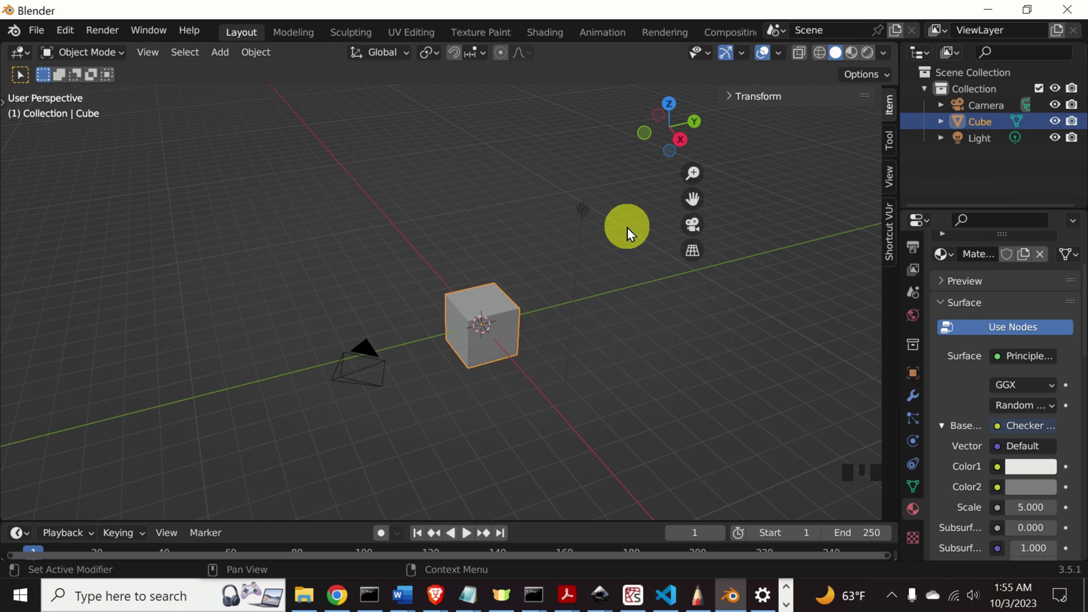
Set the checker texture's Color1 to yellow (red 0.727, green 0.800, blue 0.009) and switch the viewport to rendered shading
left_click(1025, 473)
left_click_drag(973, 293, 922, 316)
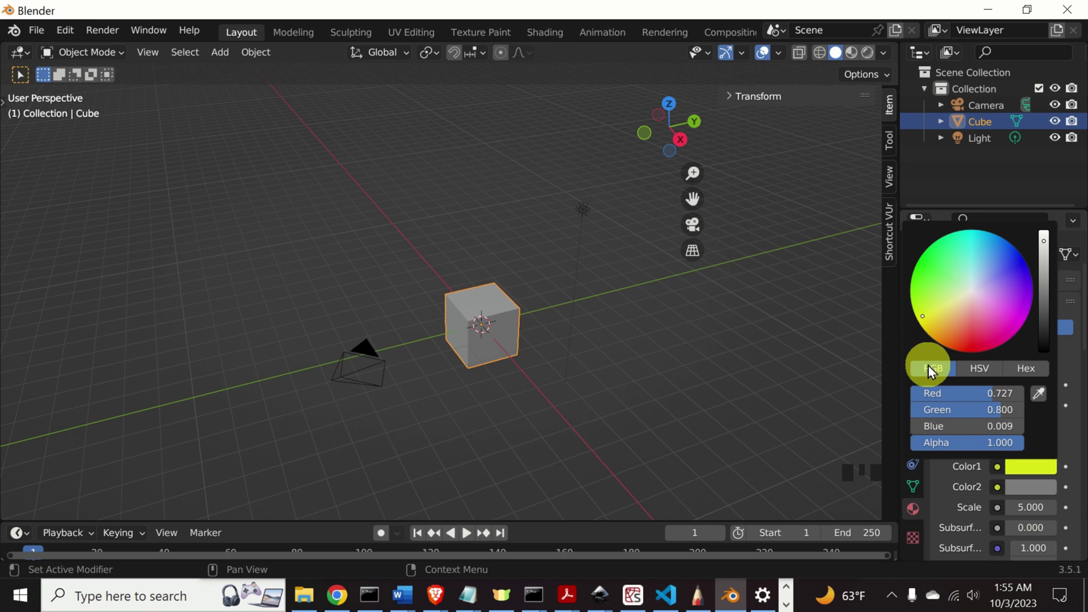
left_click(867, 52)
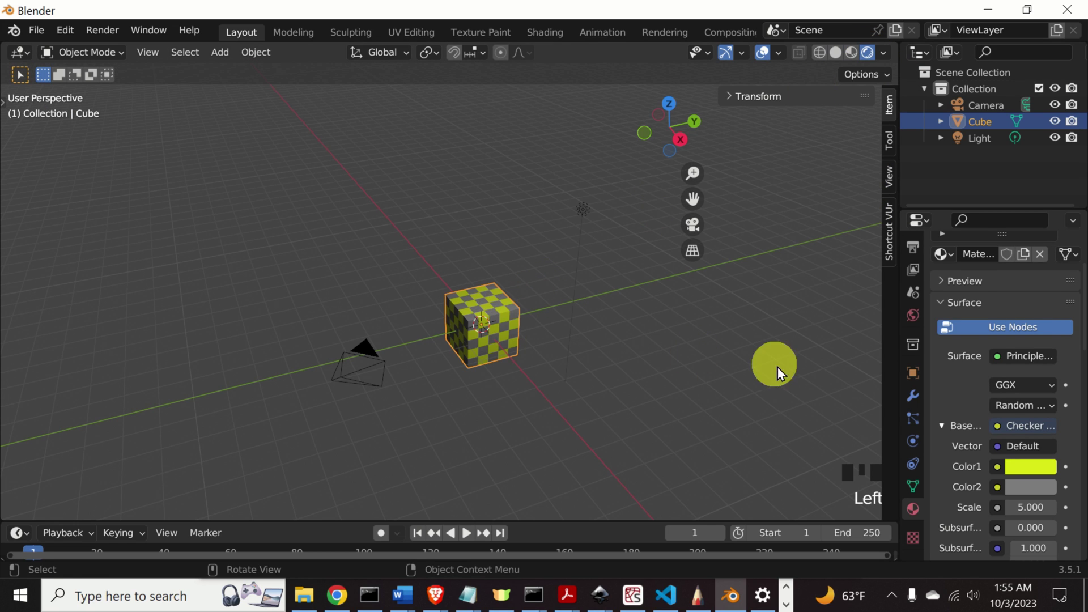
Set the checker texture's Color2 to dark blue
left_click(1031, 486)
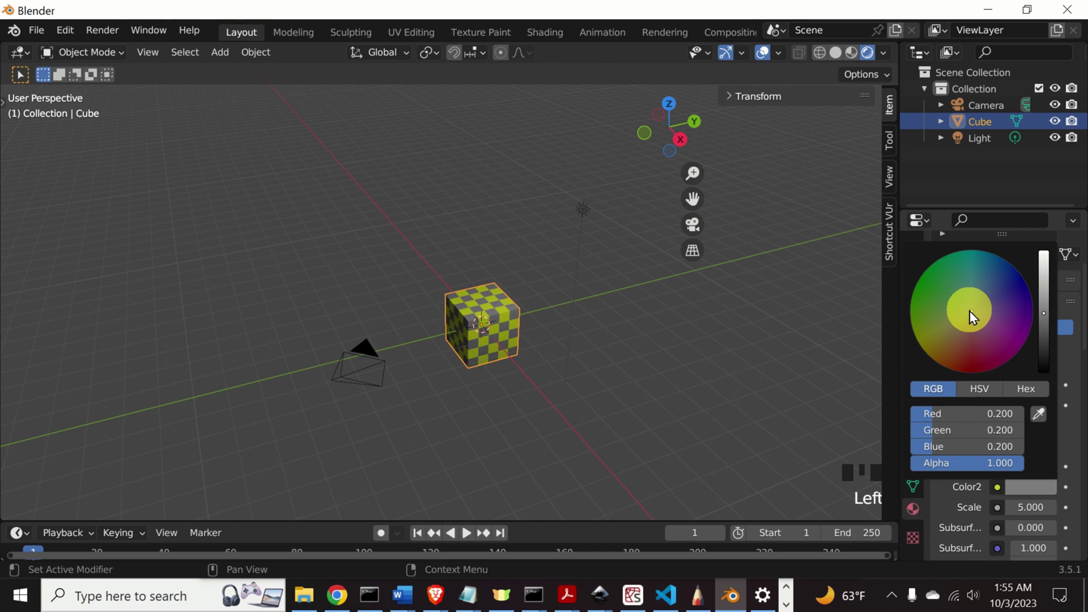
left_click(994, 301)
left_click_drag(994, 300, 1024, 285)
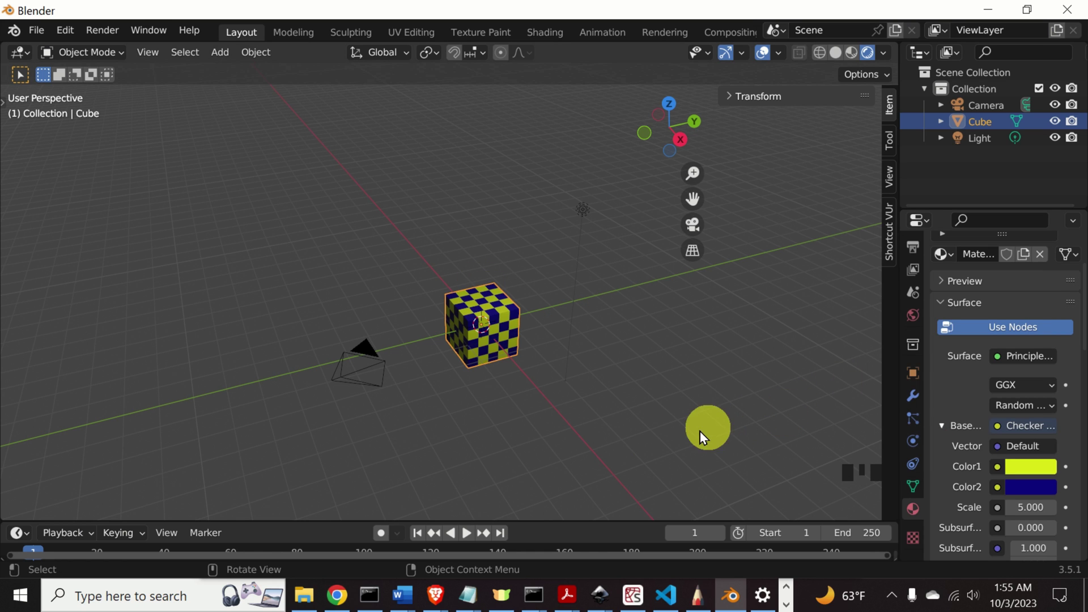
Enlarge the timeline area below the viewport and move the playhead to frame 240
middle_click_drag(575, 278, 534, 389)
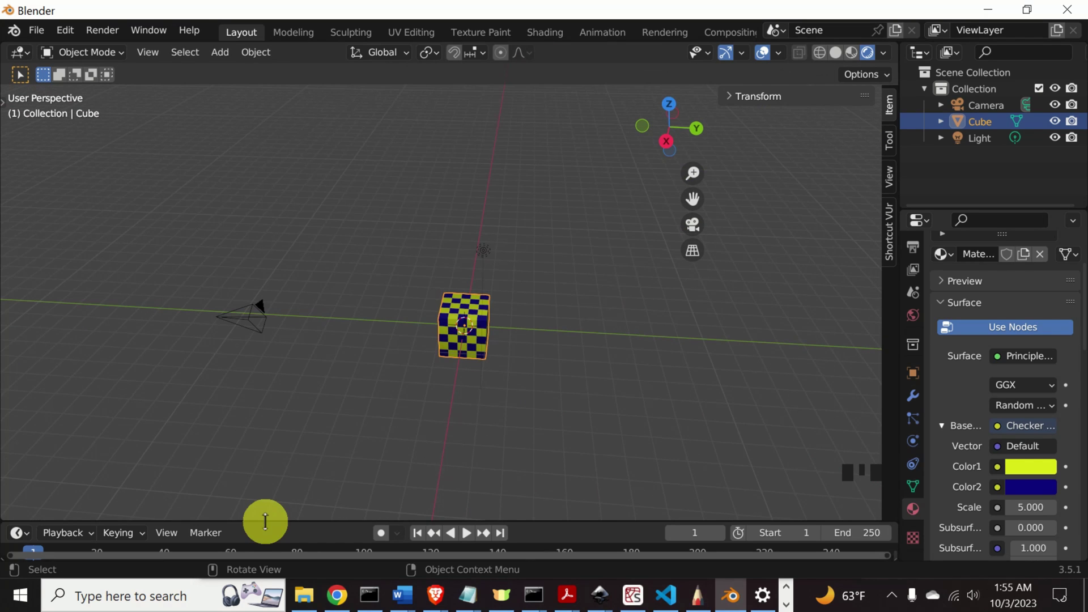
left_click_drag(282, 521, 303, 379)
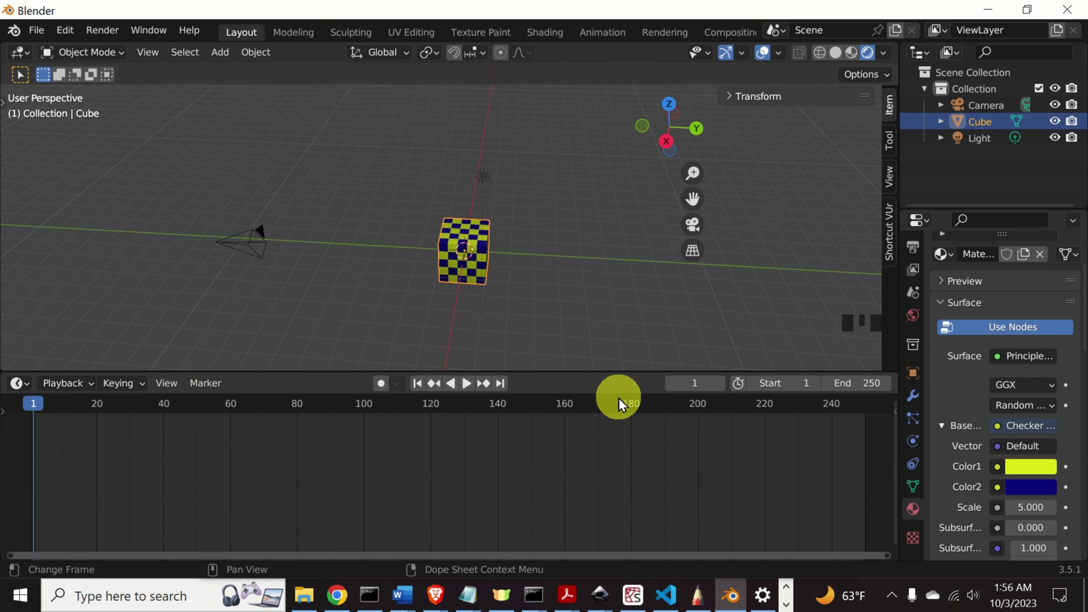
left_click(36, 402)
left_click_drag(36, 402, 831, 450)
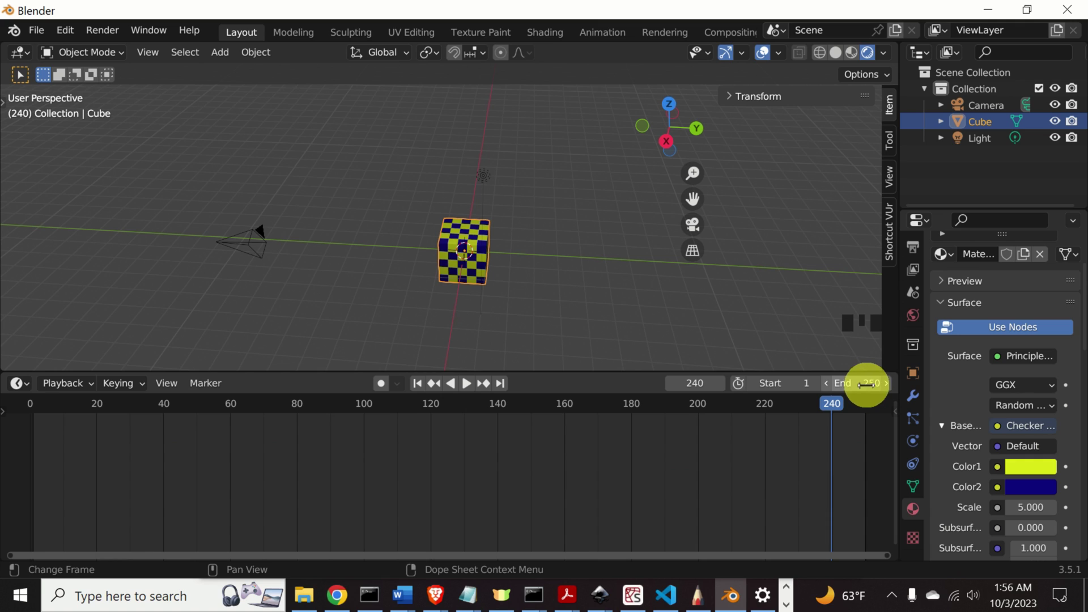
Set the animation's end frame to 300
left_click(872, 385)
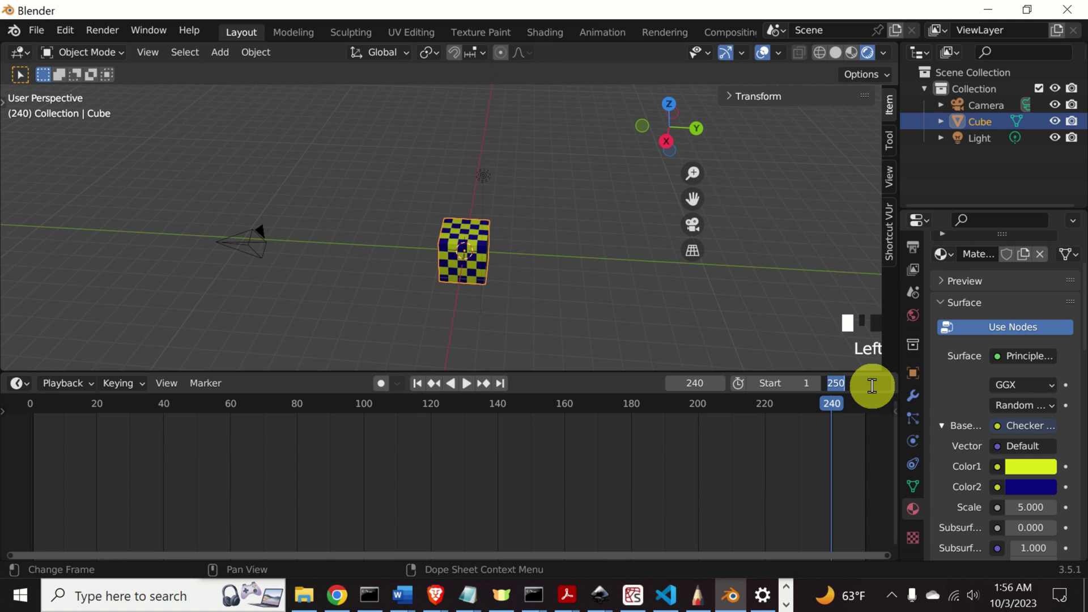
type("300")
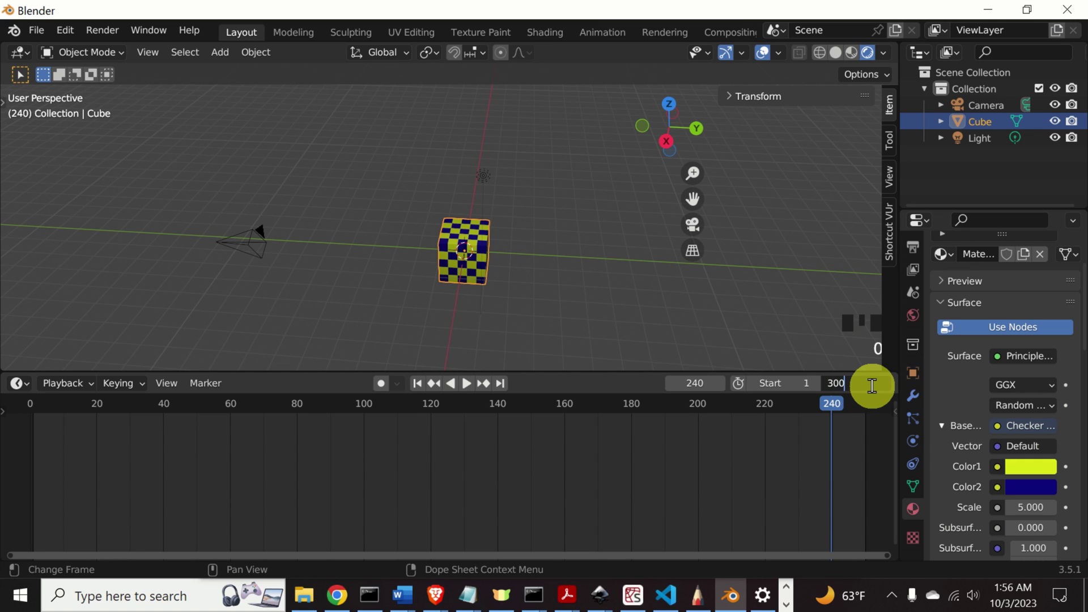
key("Return")
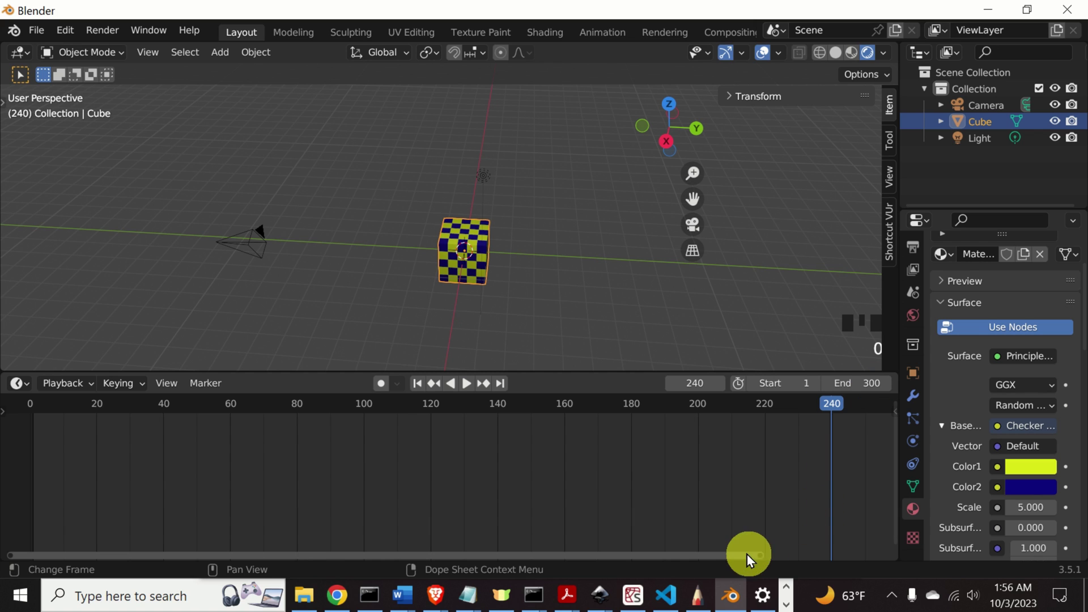
Inspect both ends of the timeline by moving the playhead to frames 1 and 300, and return it to frame 1
left_click_drag(738, 555, 375, 475)
left_click(114, 409)
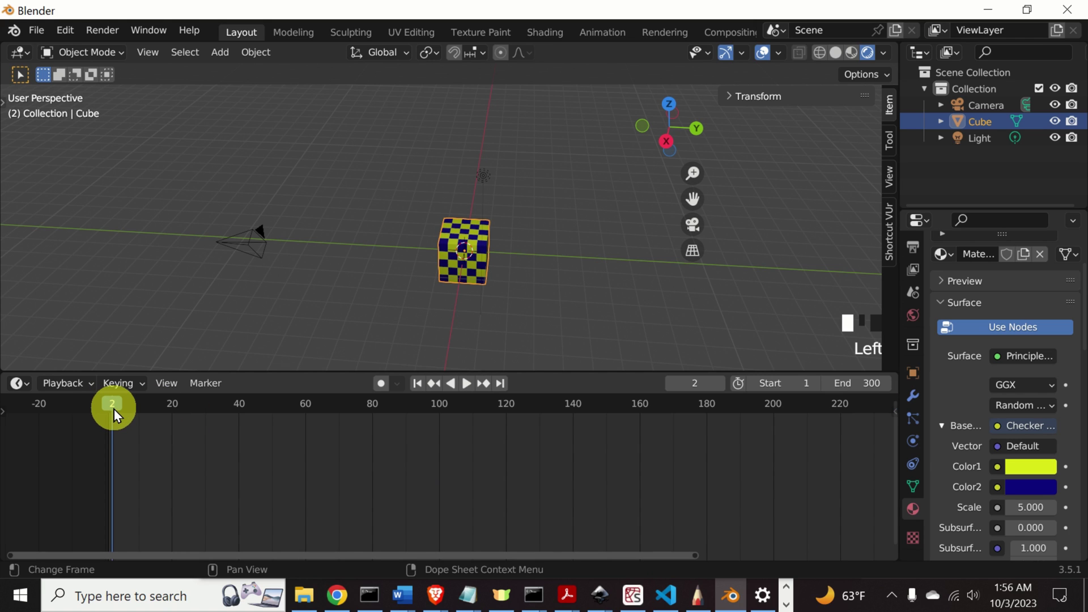
key("Left")
left_click_drag(292, 556, 620, 544)
left_click(738, 403)
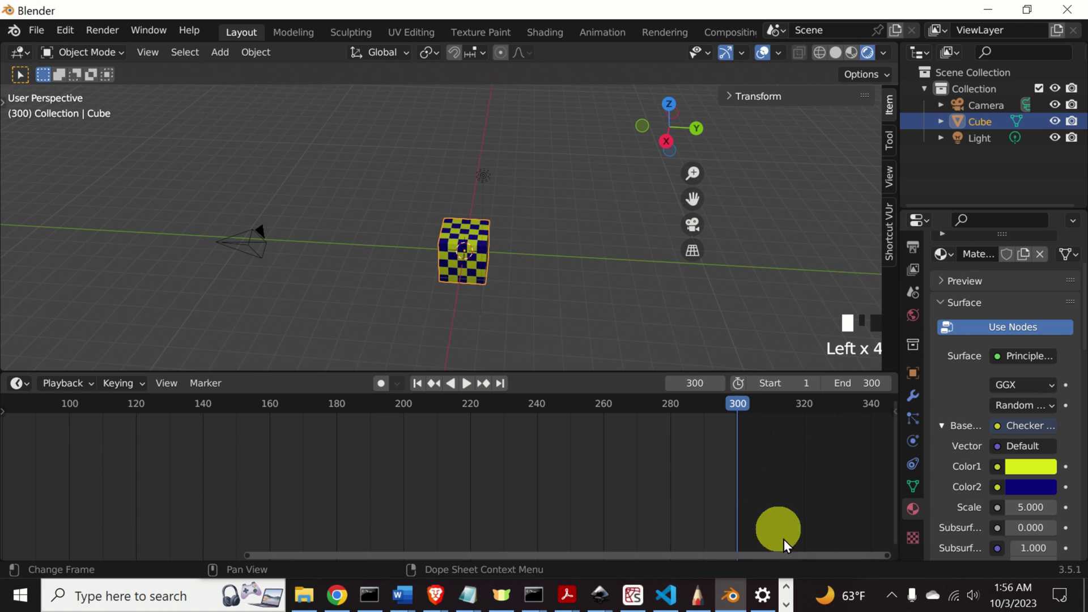
left_click_drag(784, 556, 538, 559)
left_click(46, 406)
left_click(50, 406)
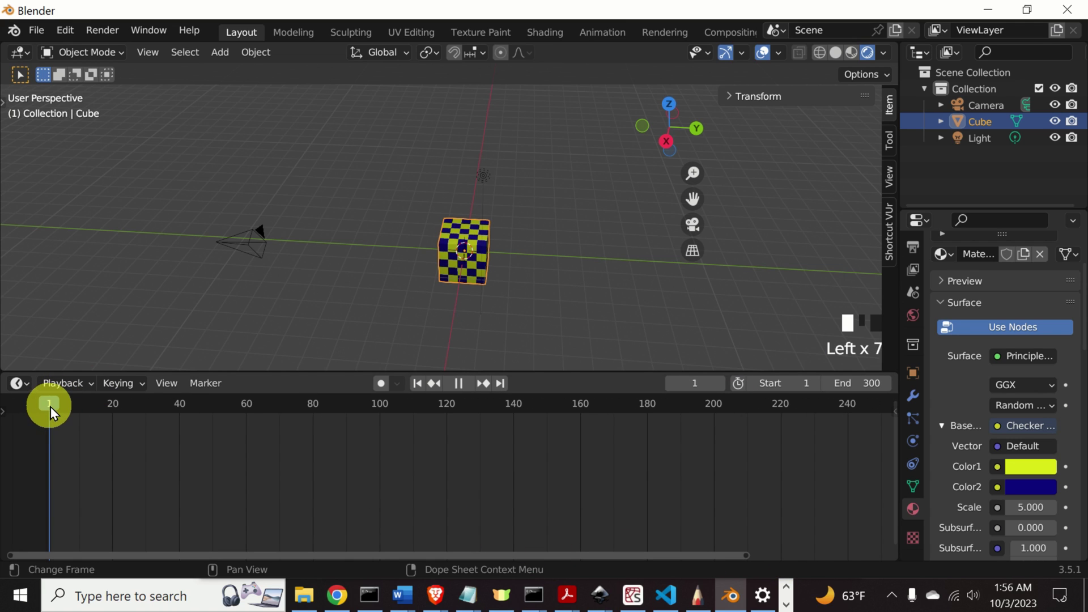
Insert a Rotation keyframe for the cube at frame 1 and display the cube's object properties
scroll(514, 229, "up", 2)
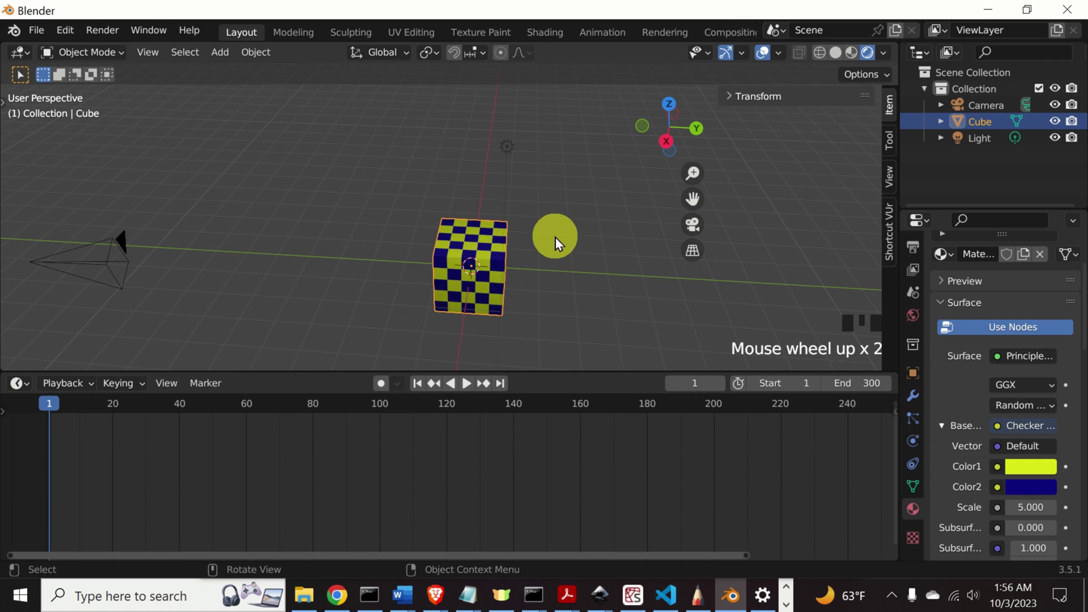
left_click(524, 246)
left_click(478, 253)
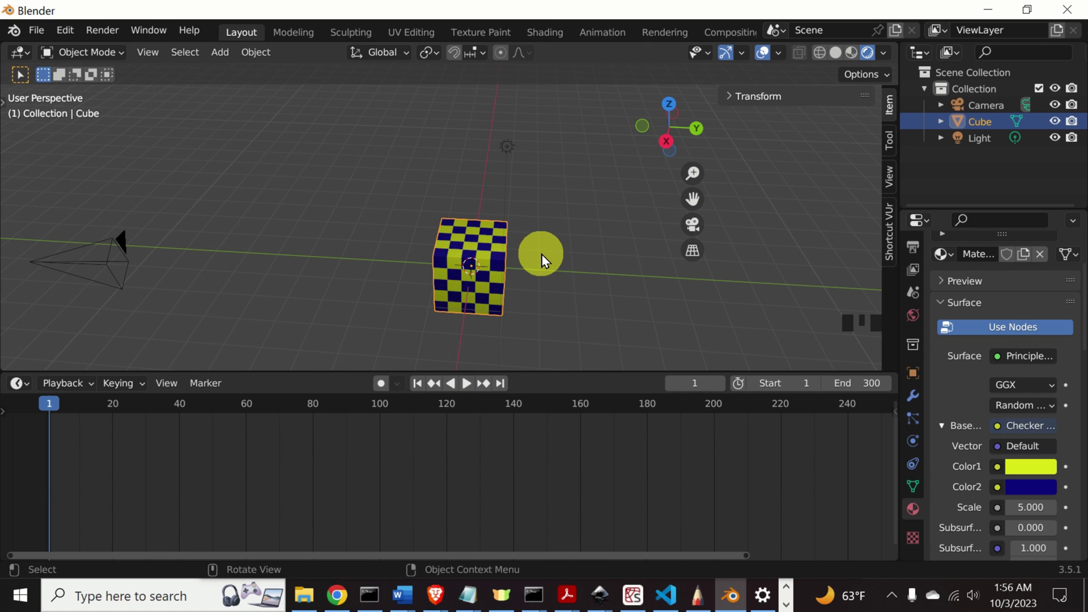
key("i")
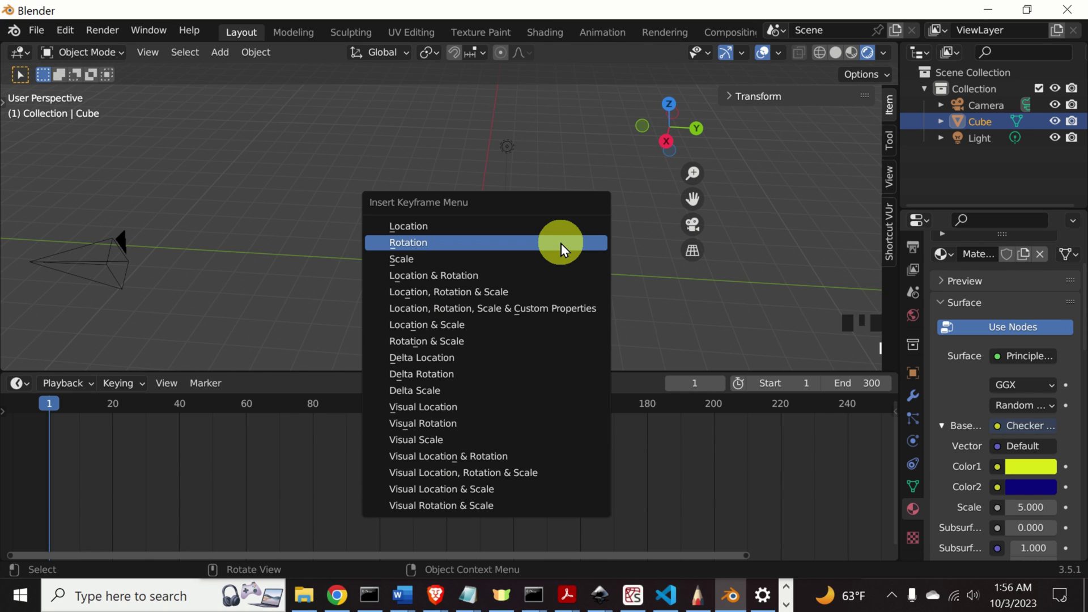
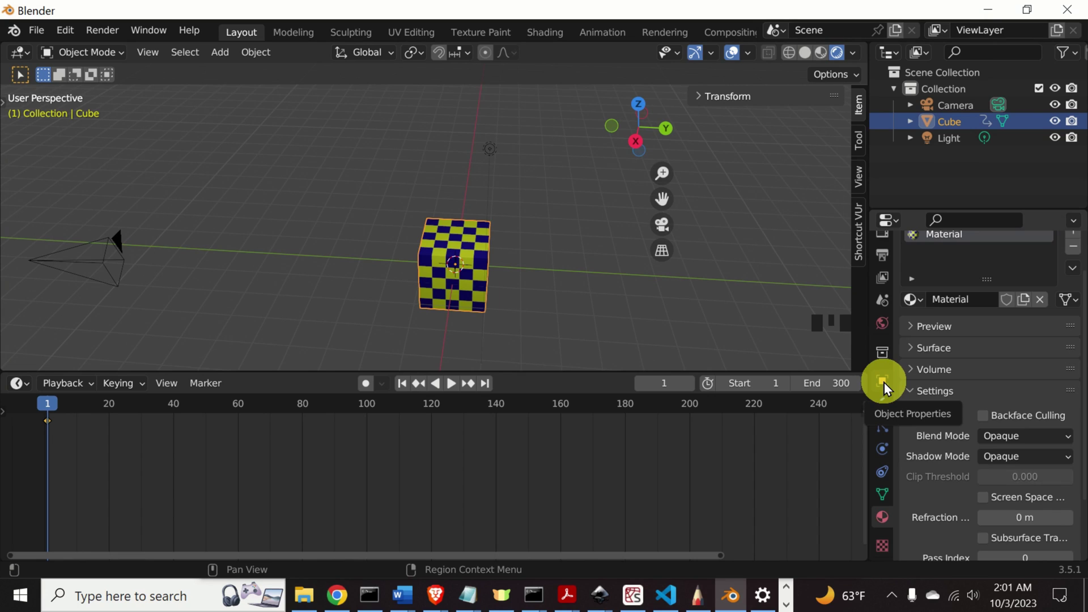
left_click(883, 381)
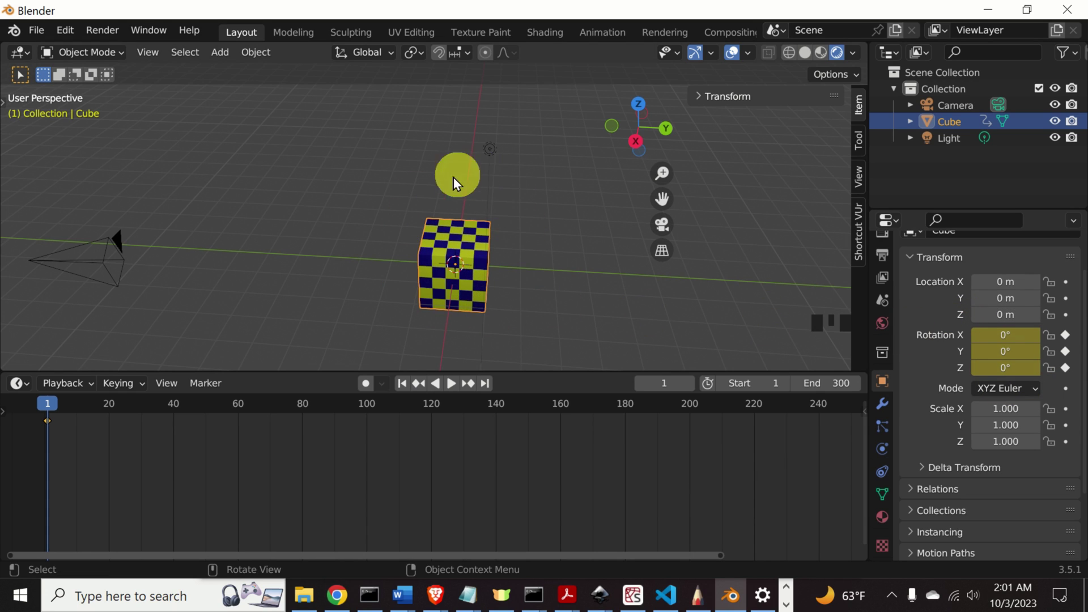
At frame 100, rotate the cube 359° about the global Z axis and insert a Rotation keyframe
left_click_drag(46, 401, 367, 422)
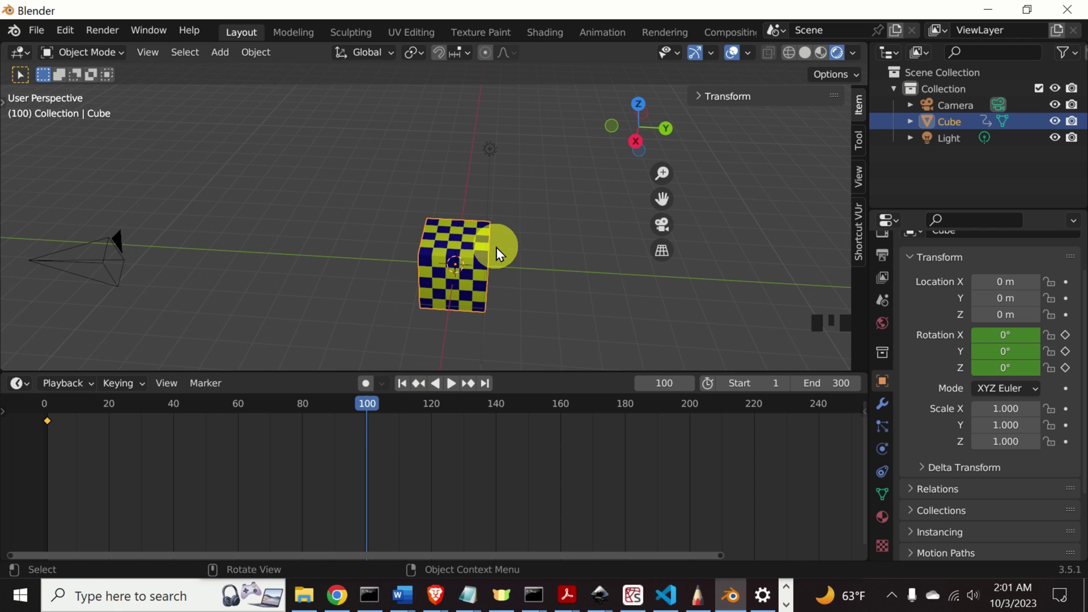
key("r")
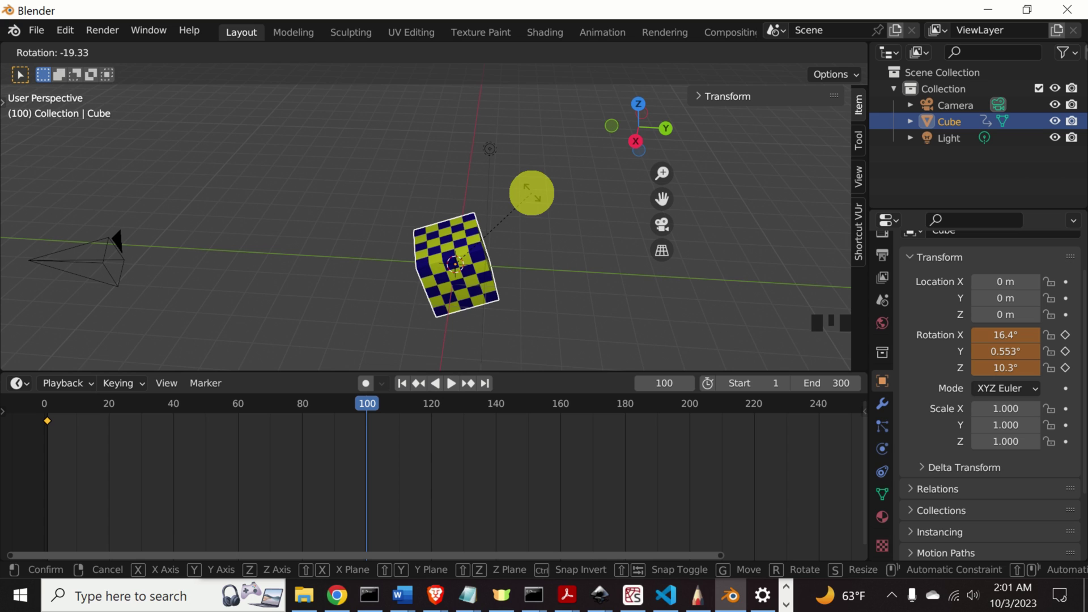
key("z")
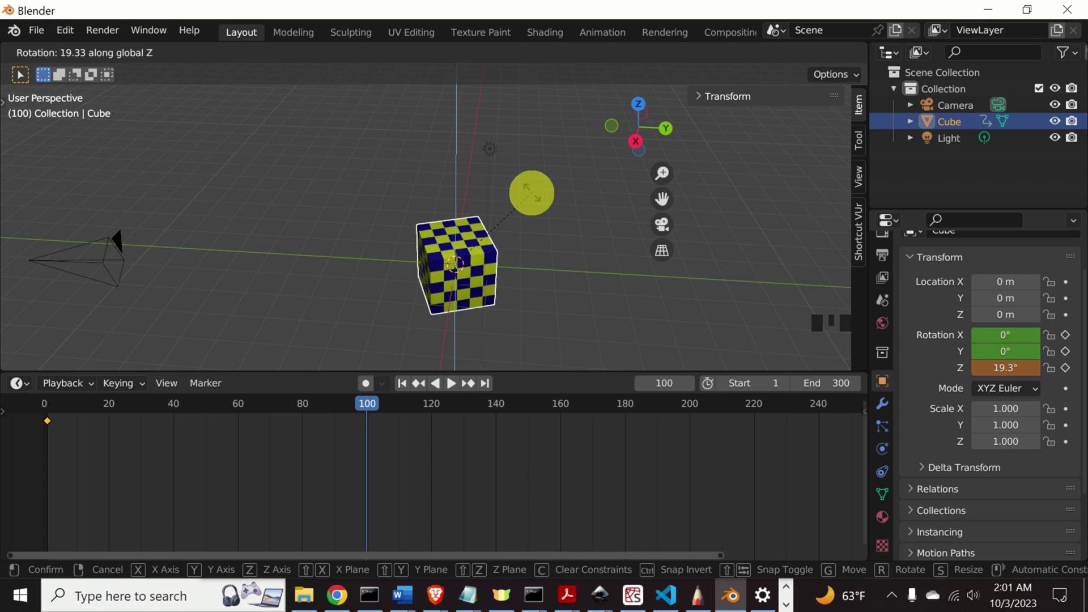
type("359")
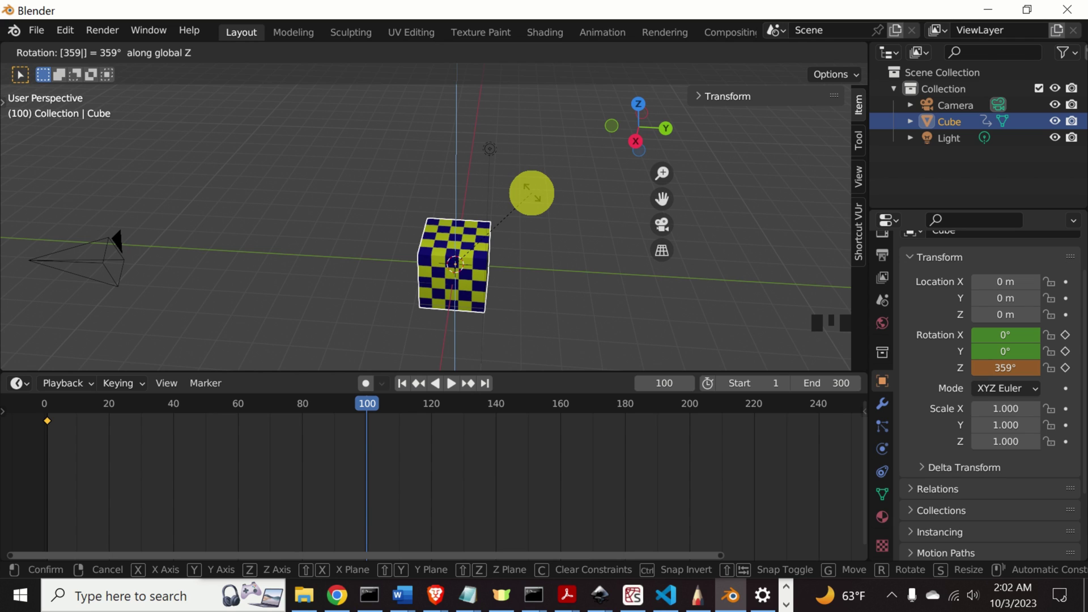
left_click(532, 193)
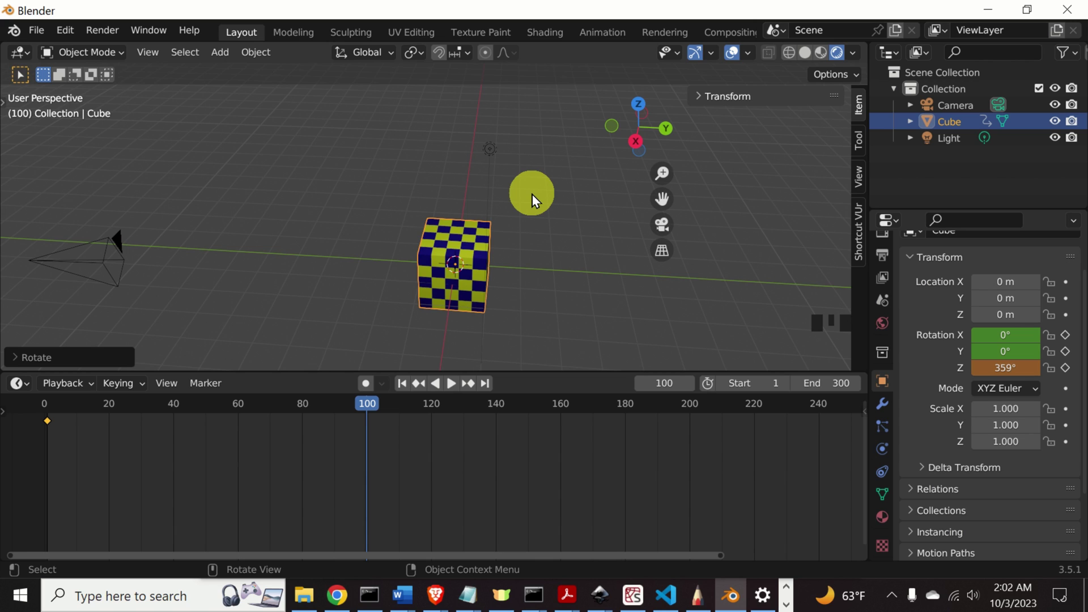
key("i")
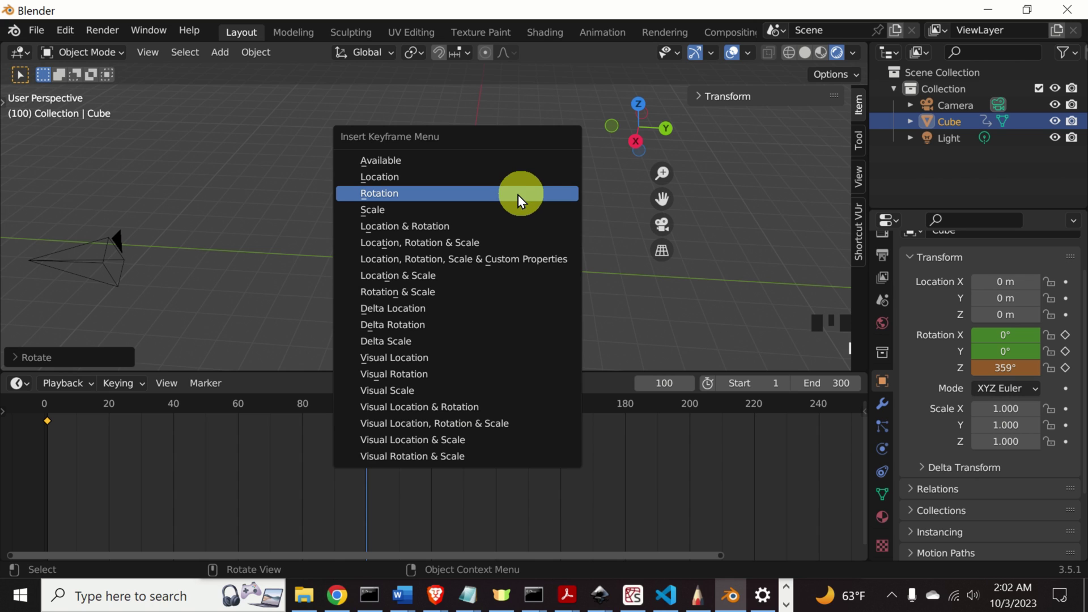
left_click(518, 195)
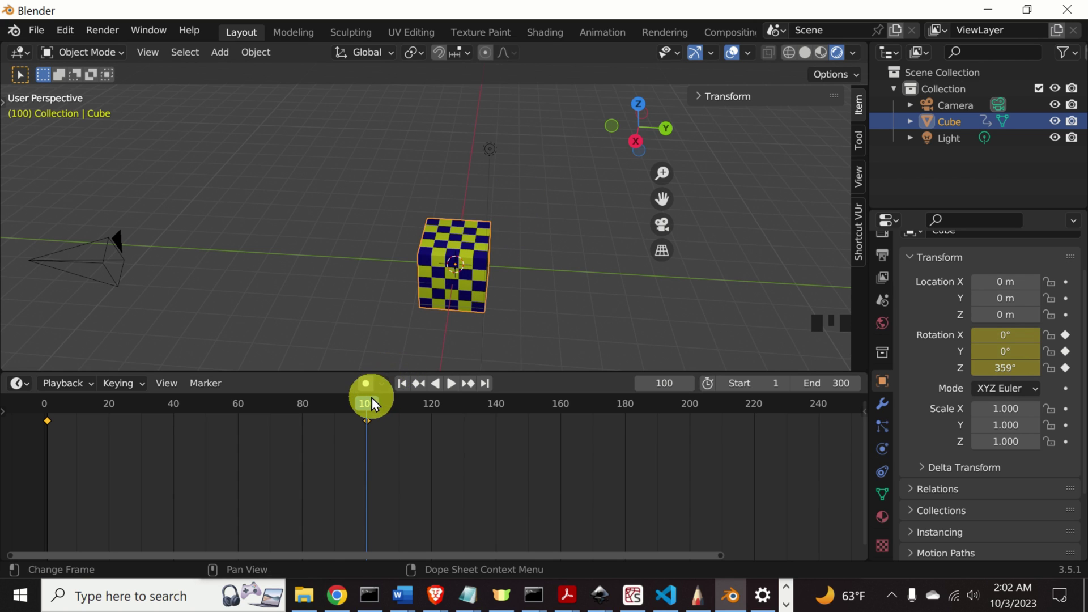
Play the rotation animation from the beginning of the timeline and replay it from frame 1 past the second keyframe
left_click_drag(372, 403, 47, 396)
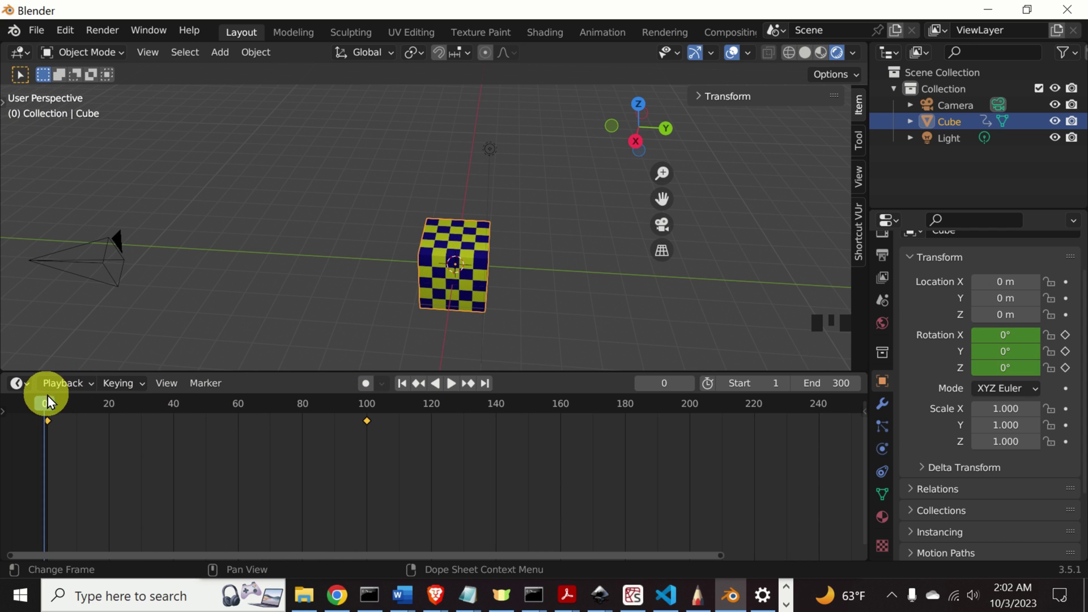
key("space")
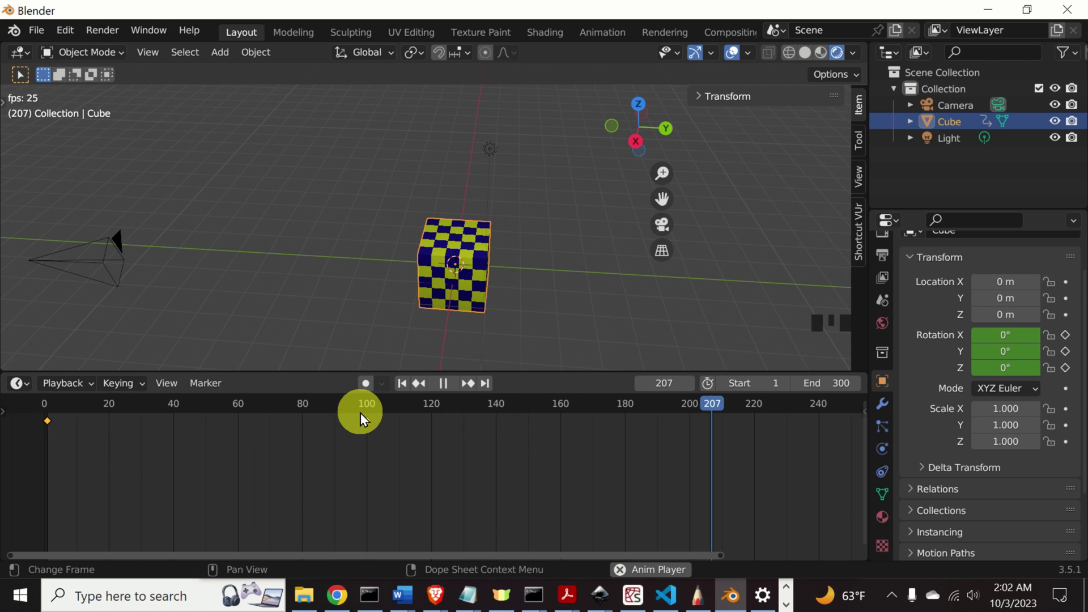
left_click_drag(666, 557, 555, 538)
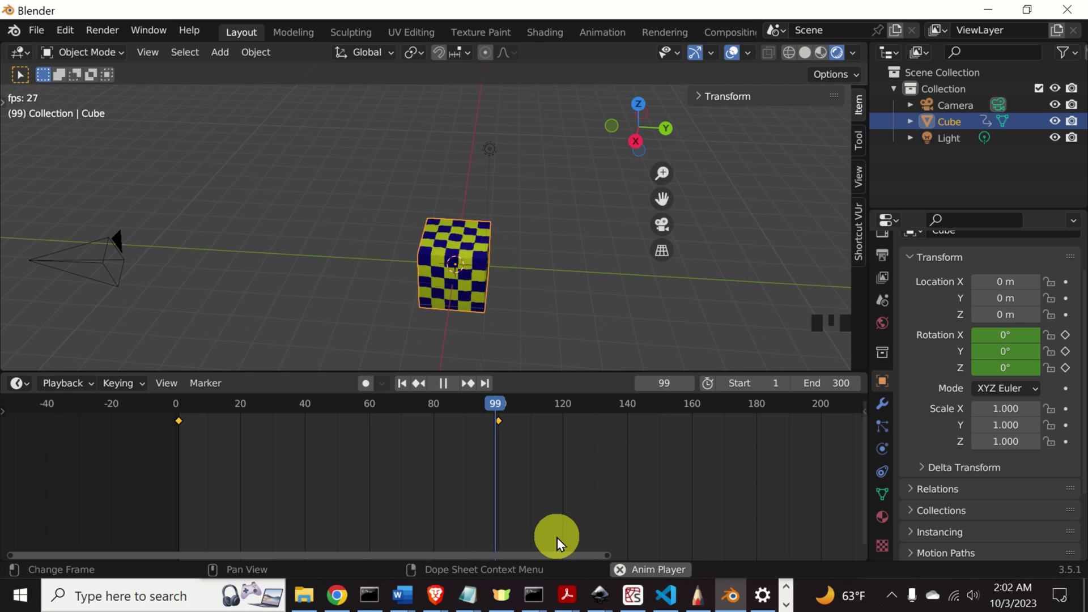
left_click(444, 384)
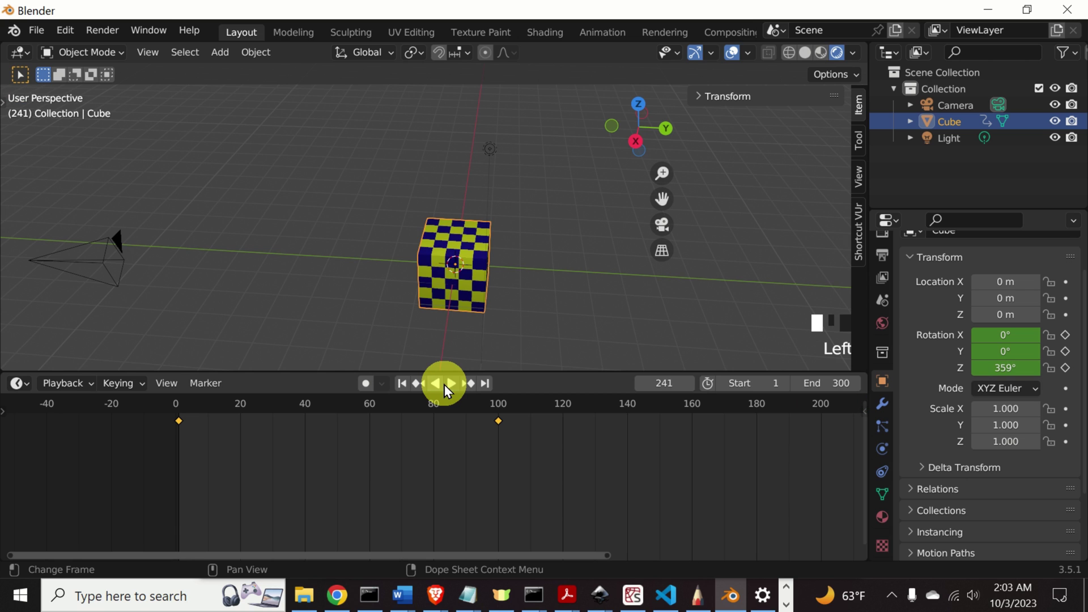
key("shift+Left")
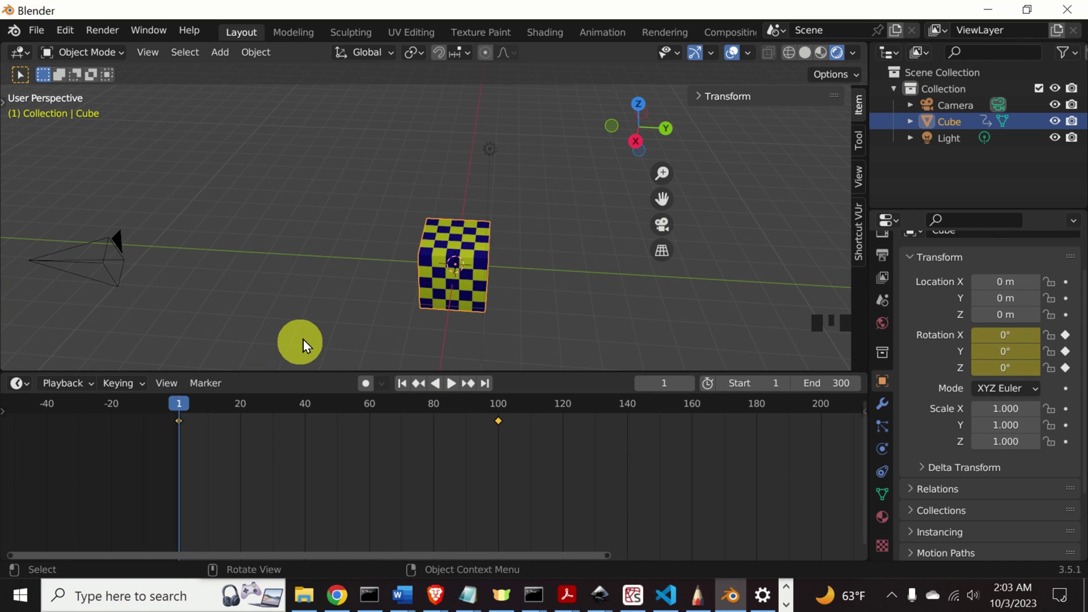
key("space")
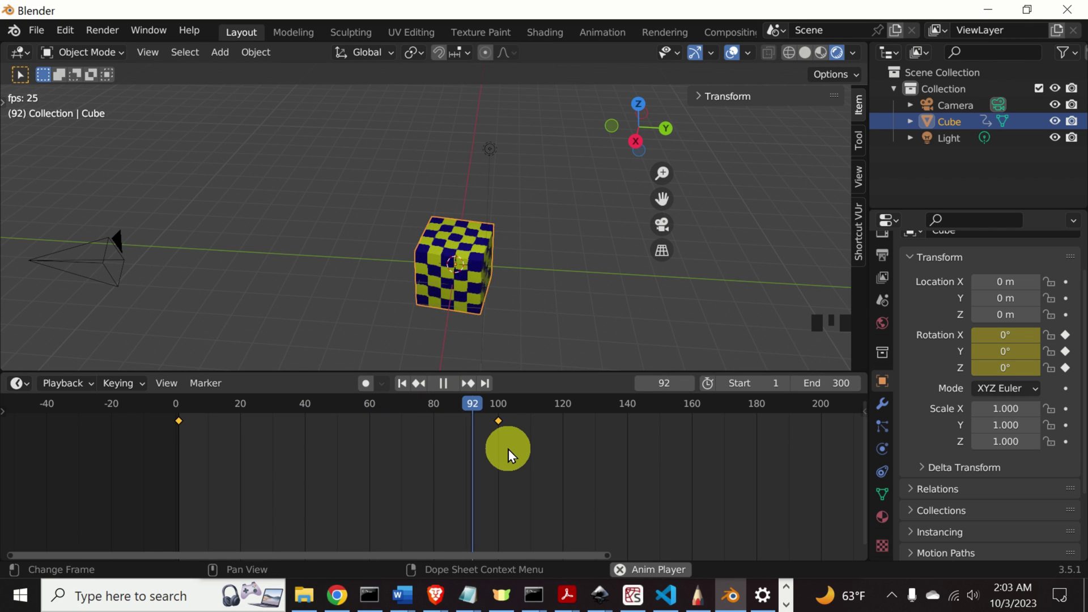
key("space")
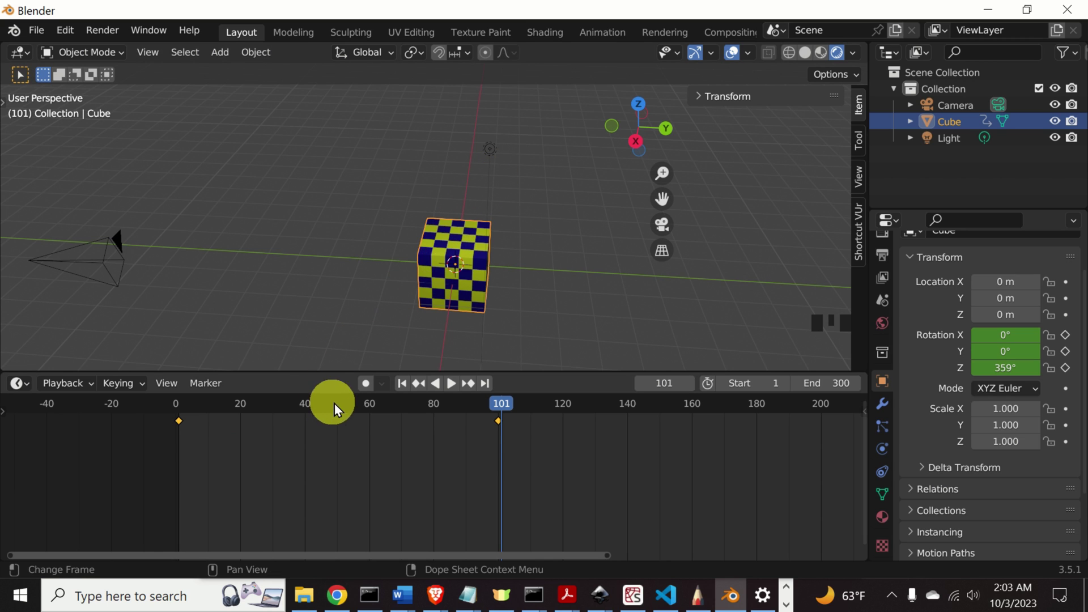
Review the cube's rotation from frame 1 in short stretches, pausing along the way and stopping at frame 100
left_click_drag(508, 399, 179, 406)
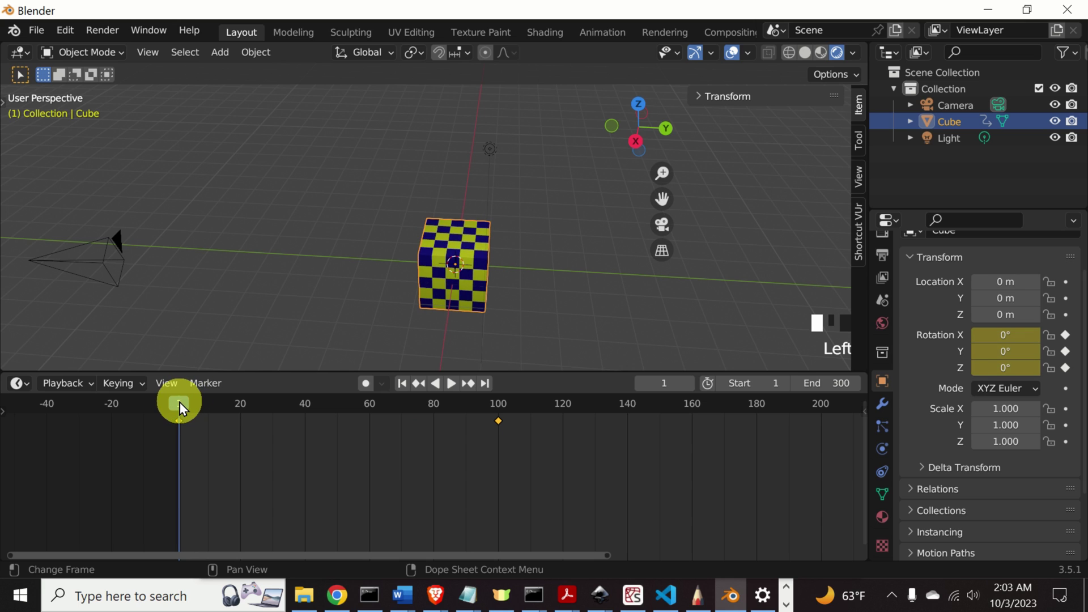
key("space")
key("space")
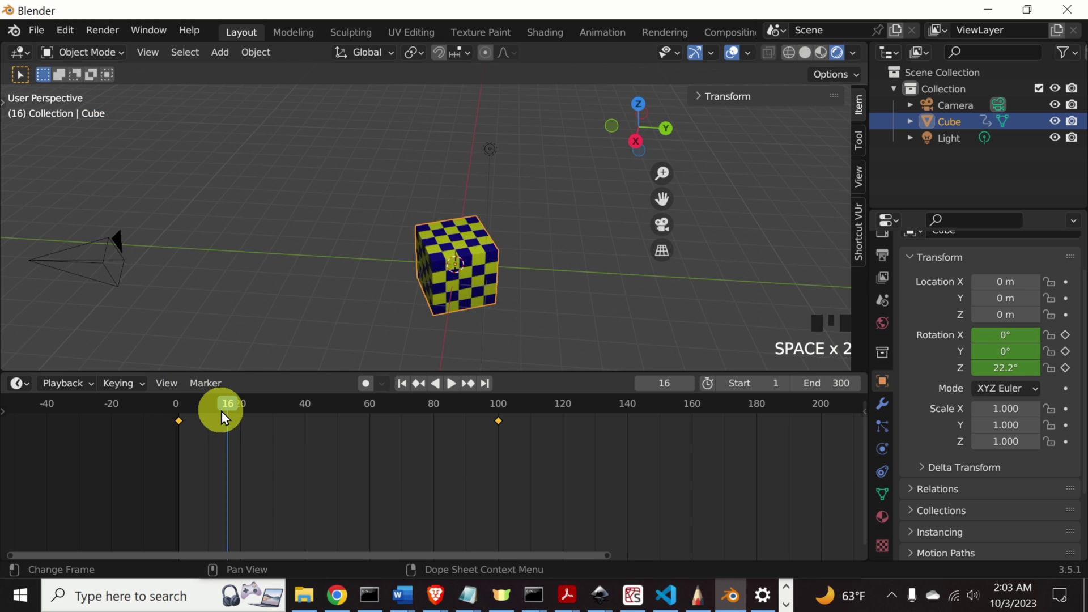
key("space")
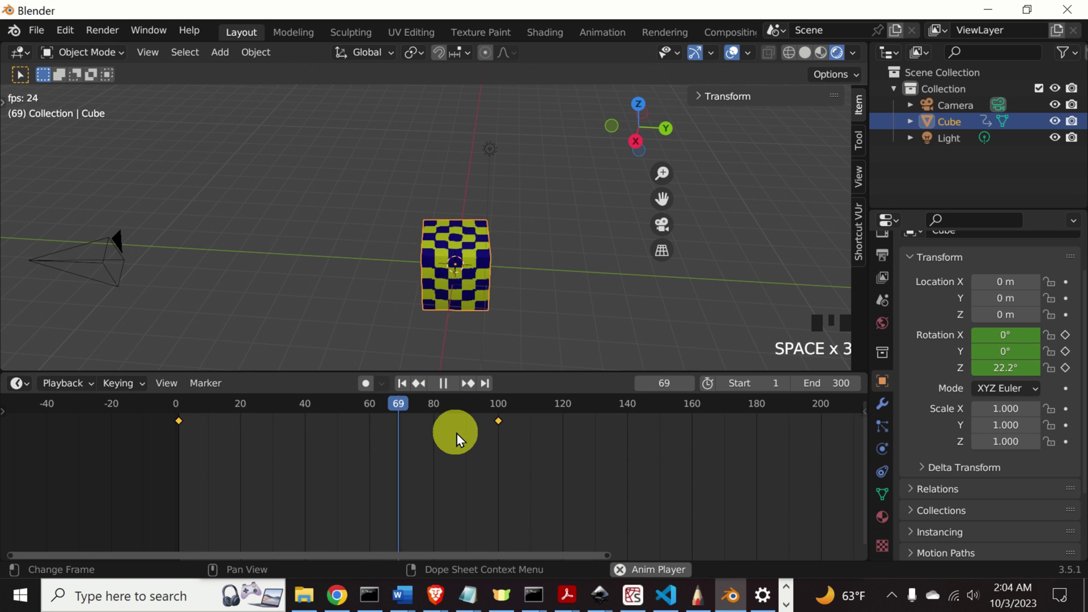
key("space")
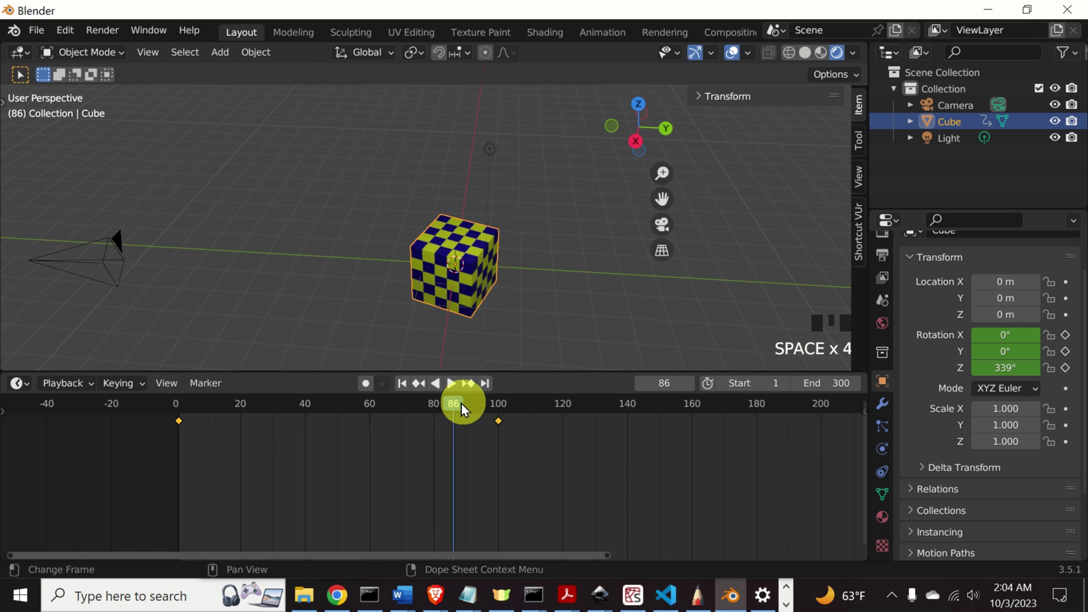
key("space")
key("space")
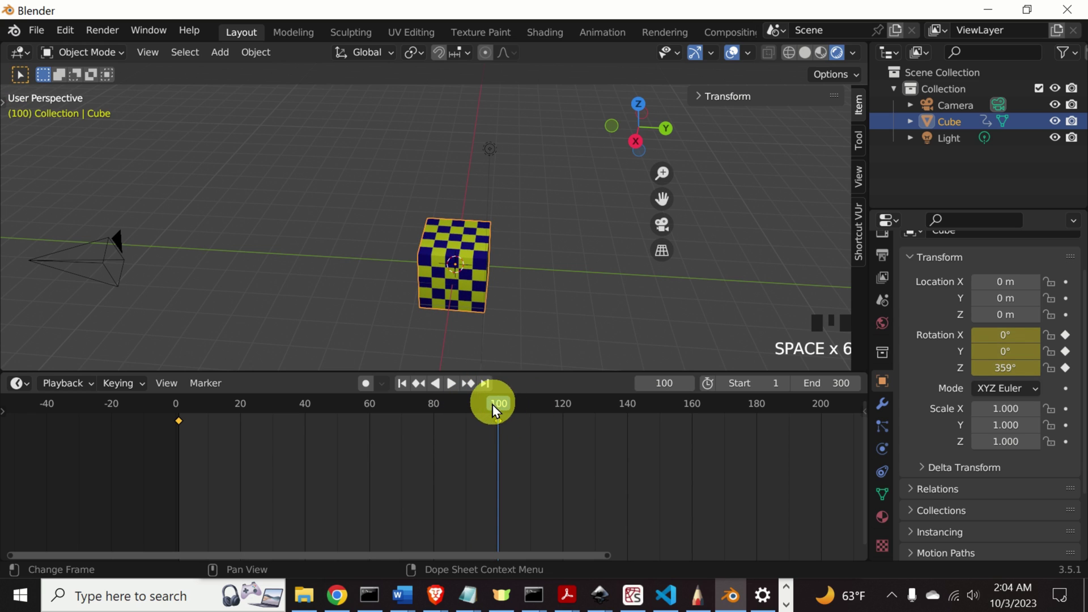
View the cube's rotation curves in the Graph Editor and switch that area back to the Timeline
left_click(26, 384)
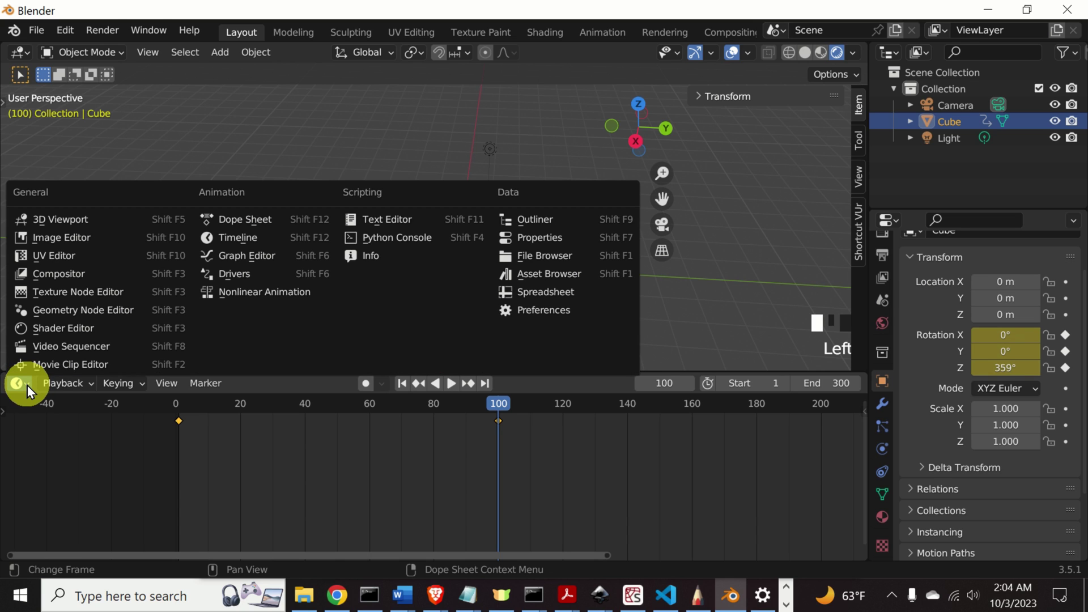
left_click(257, 256)
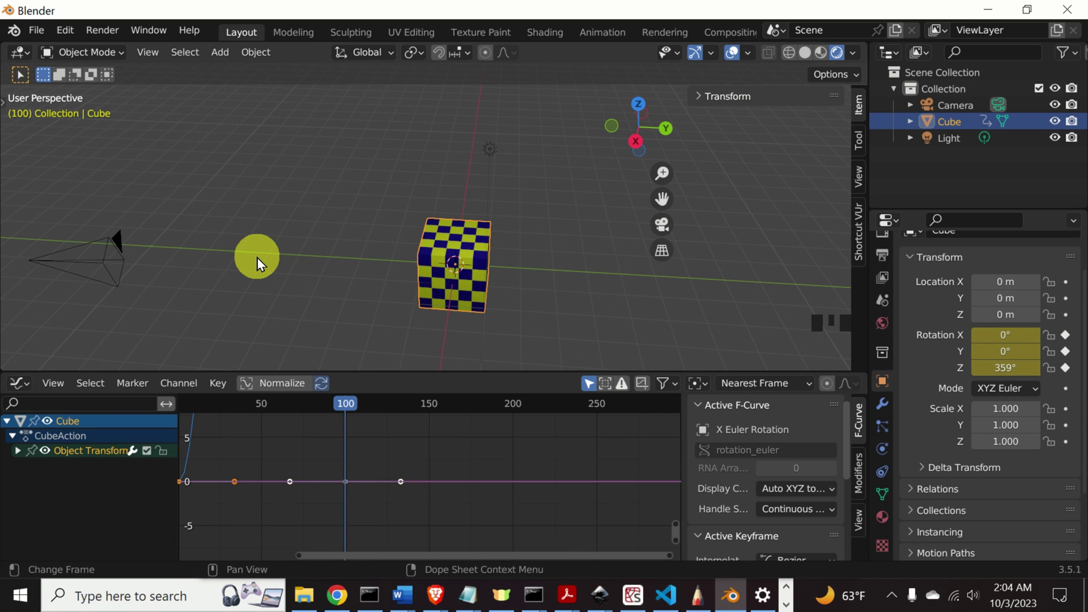
left_click(27, 384)
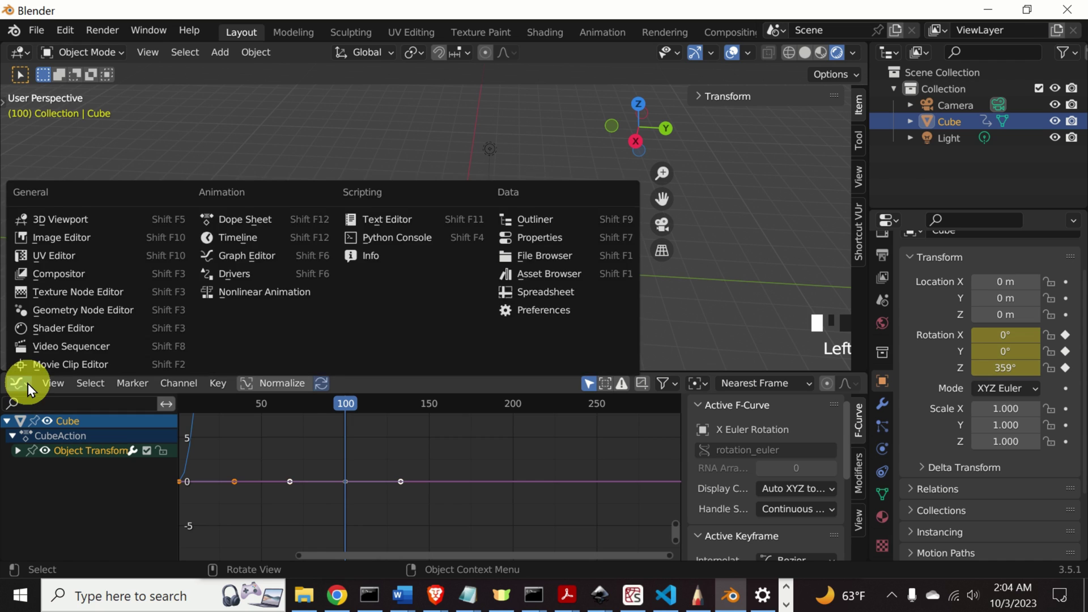
left_click(28, 383)
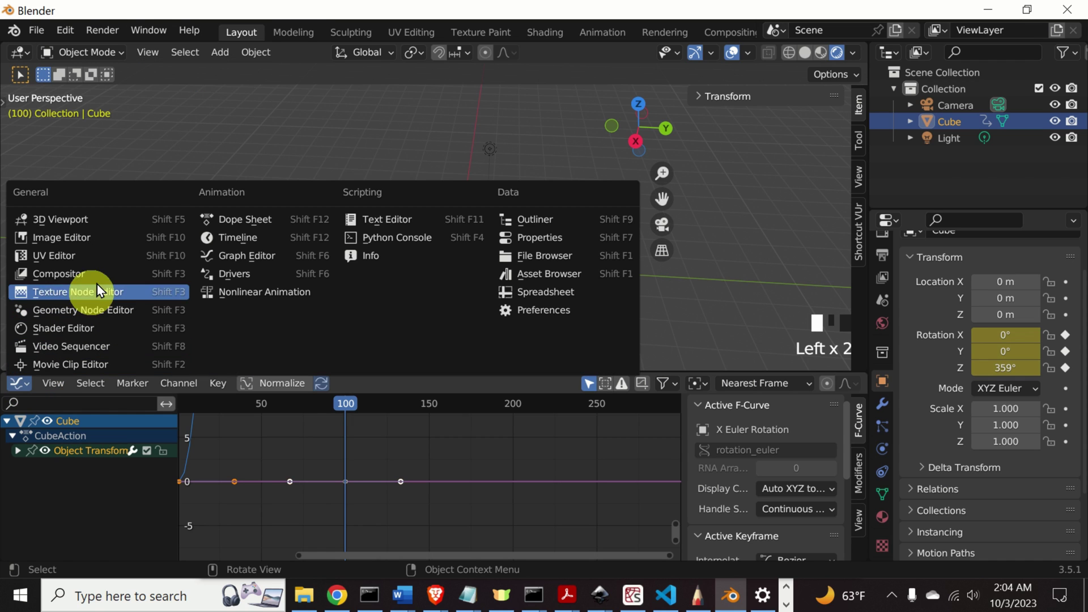
left_click(238, 238)
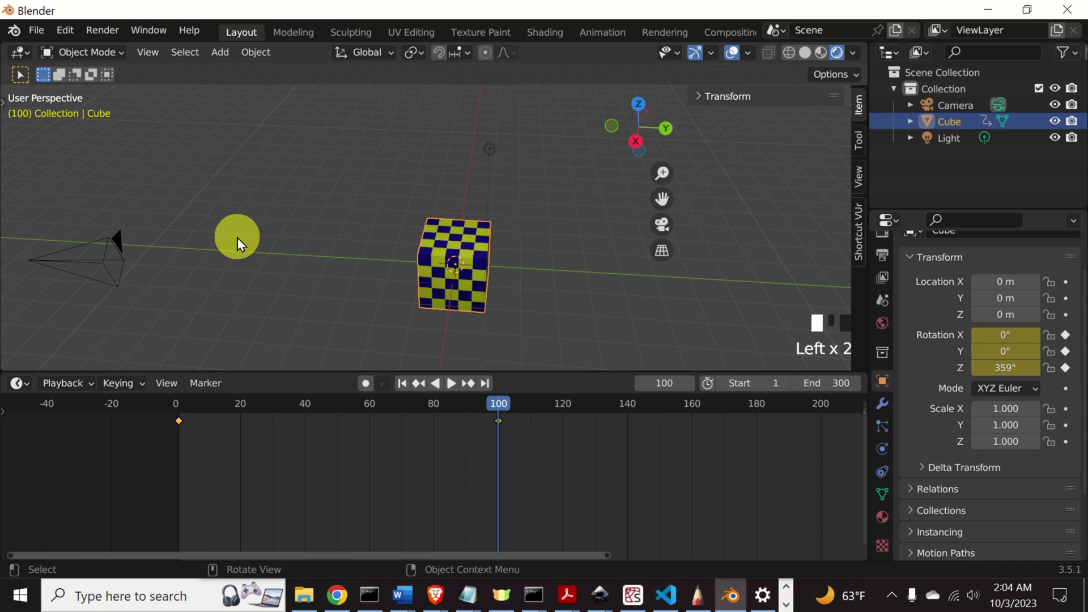
Open the Graph Editor in place of the Timeline and fit the cube's whole Z rotation curve in view
left_click(26, 382)
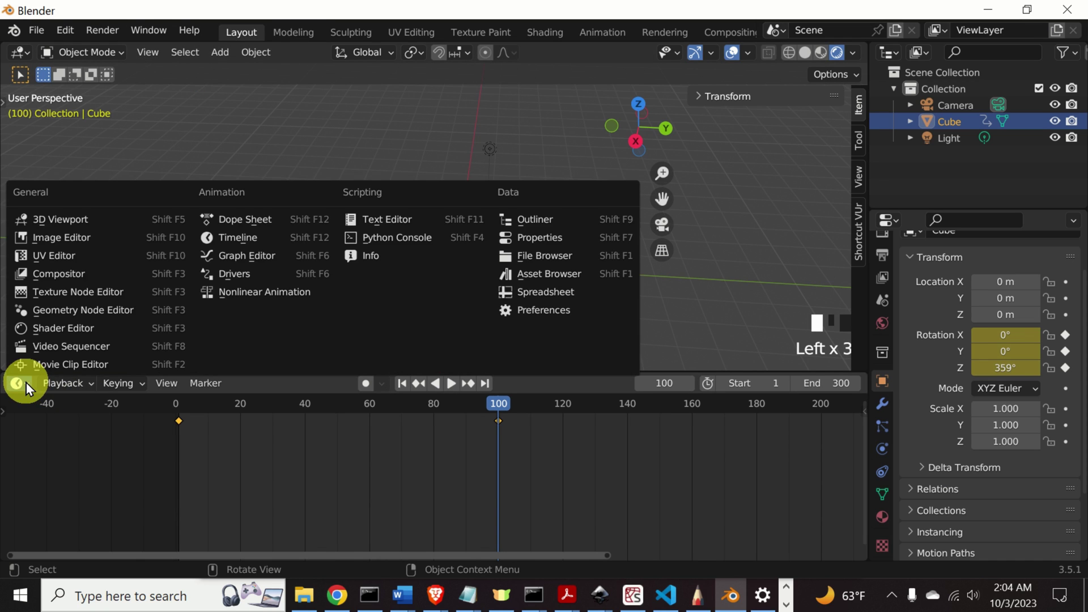
left_click(258, 257)
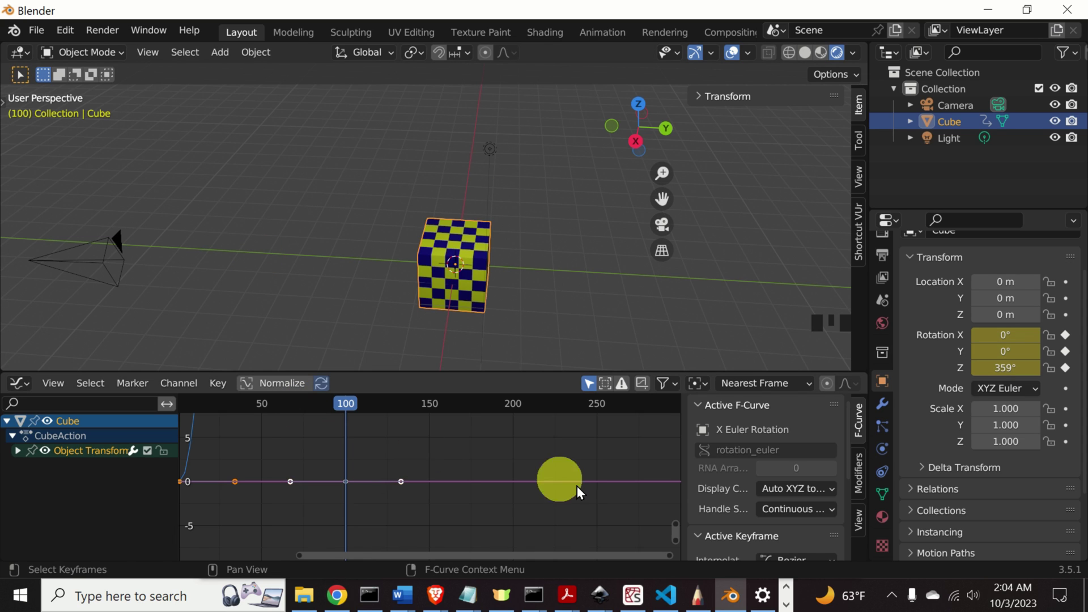
left_click_drag(675, 535, 675, 517)
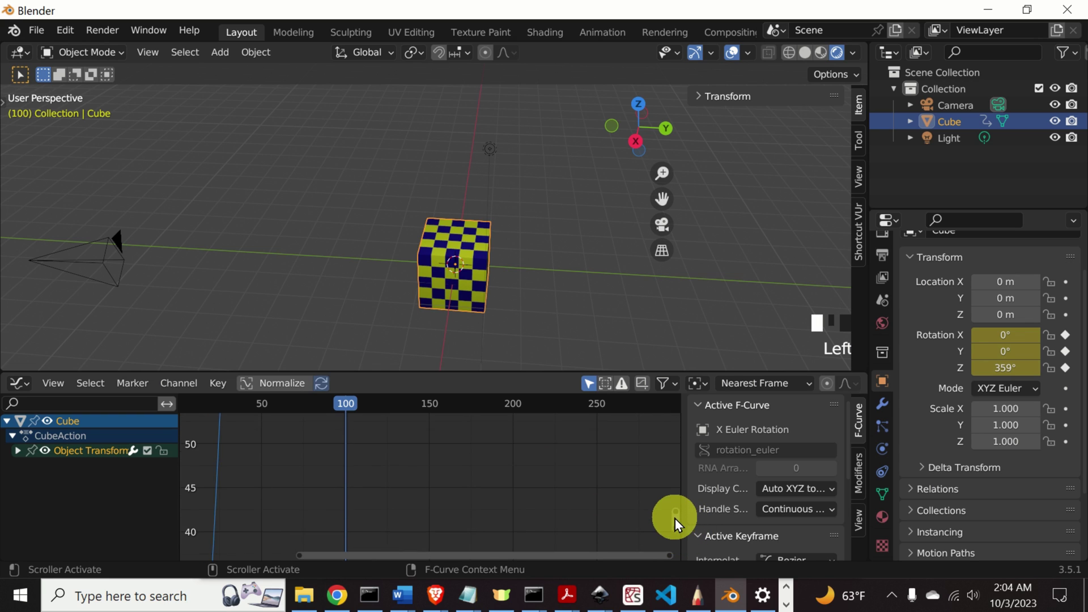
scroll(517, 478, "down", 10)
scroll(515, 478, "down", 4)
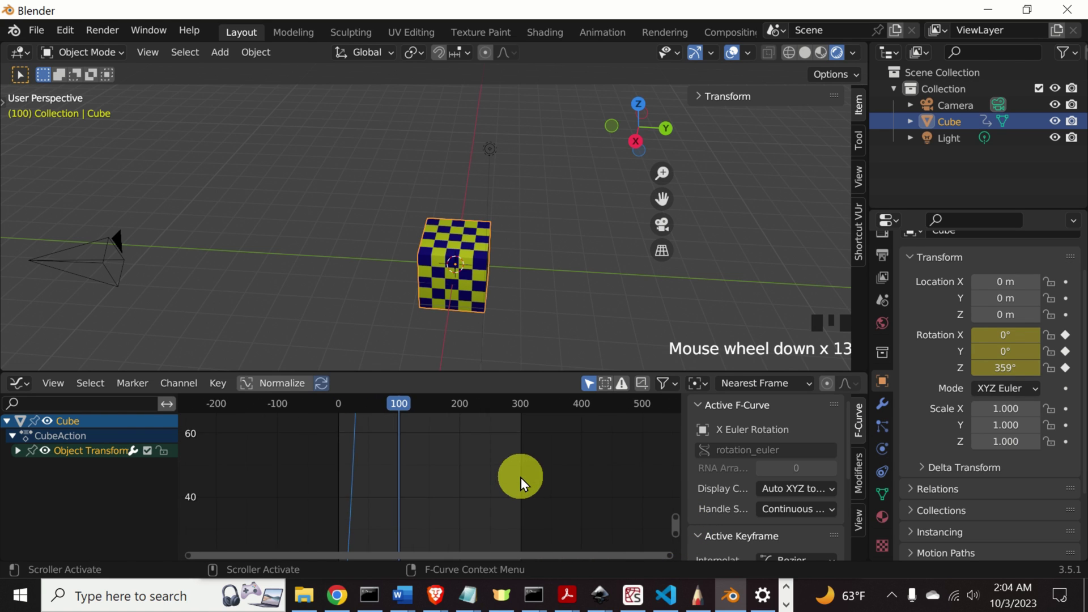
left_click_drag(675, 524, 672, 390)
scroll(533, 464, "down", 7)
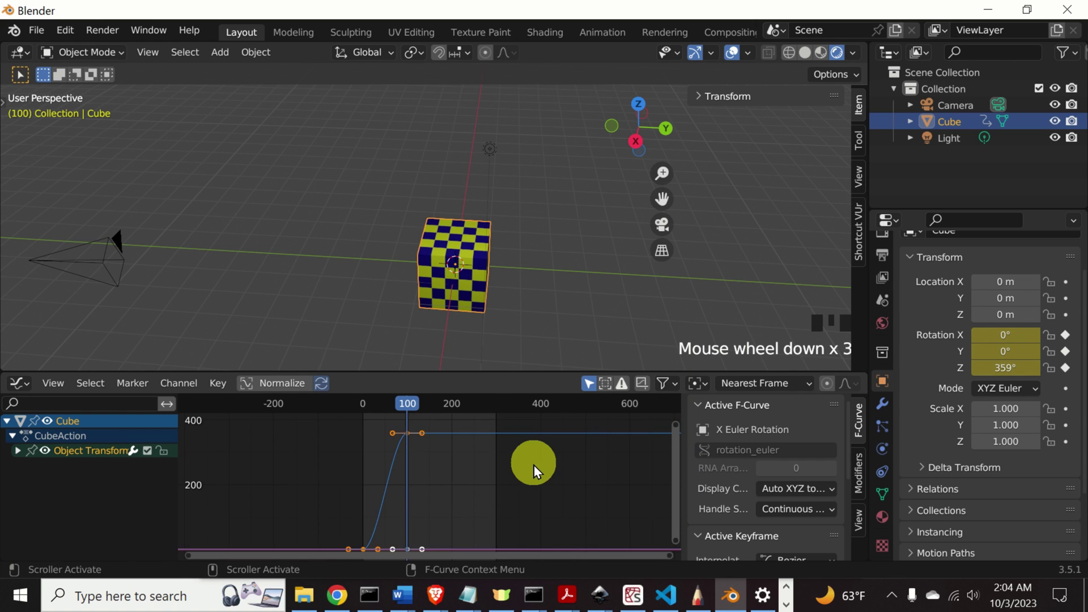
scroll(371, 529, "up", 2)
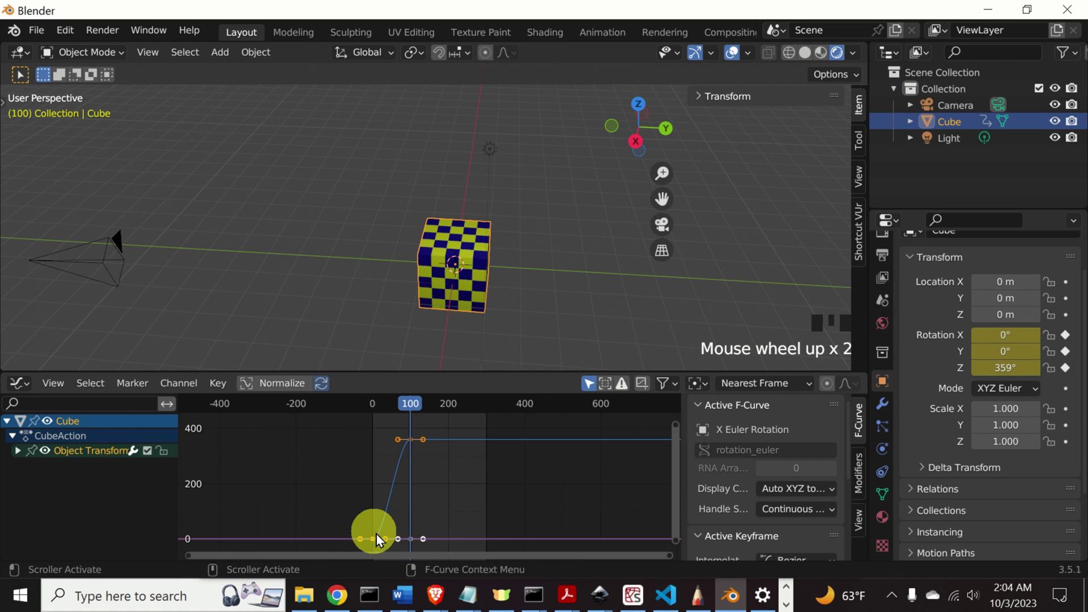
scroll(372, 535, "down", 1)
scroll(465, 552, "up", 1)
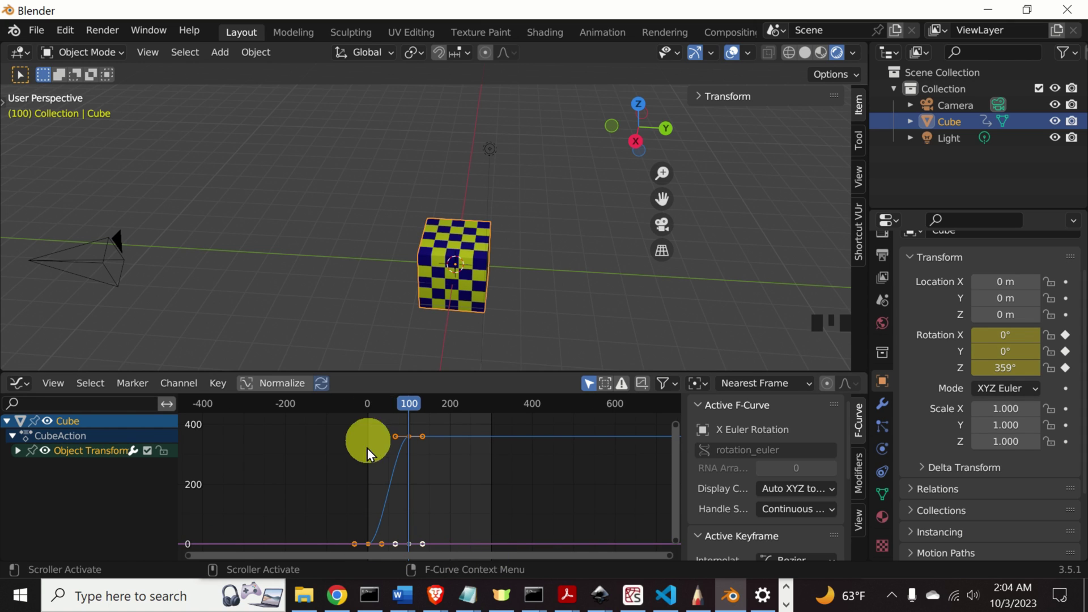
left_click(388, 444)
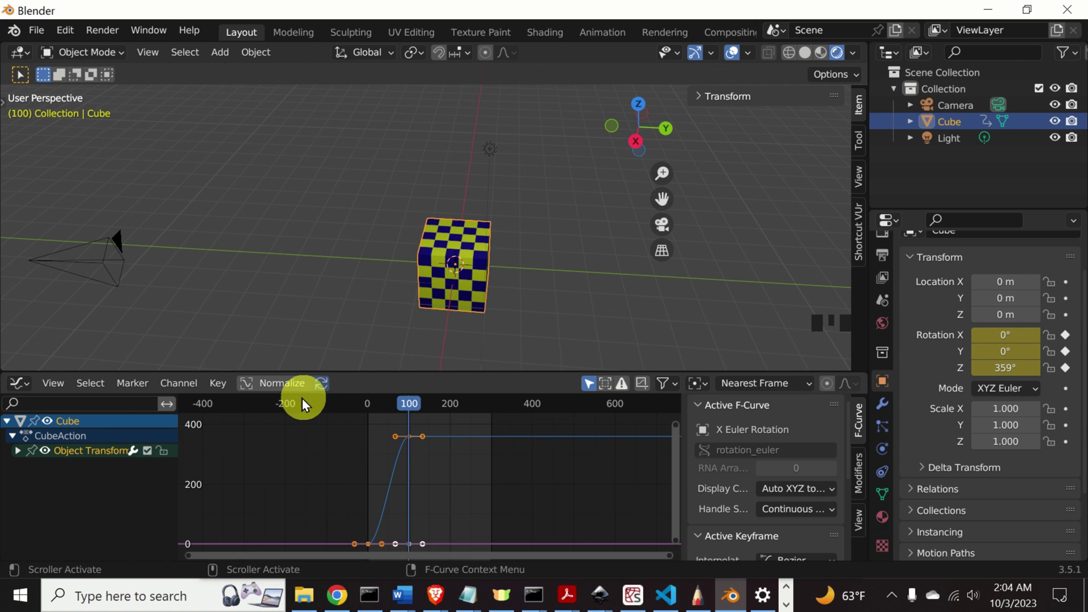
Scrub the playhead back and forth along the Z rotation curve, ending at frame 101, to examine how the cube's rotation follows its slope
left_click_drag(403, 403, 370, 406)
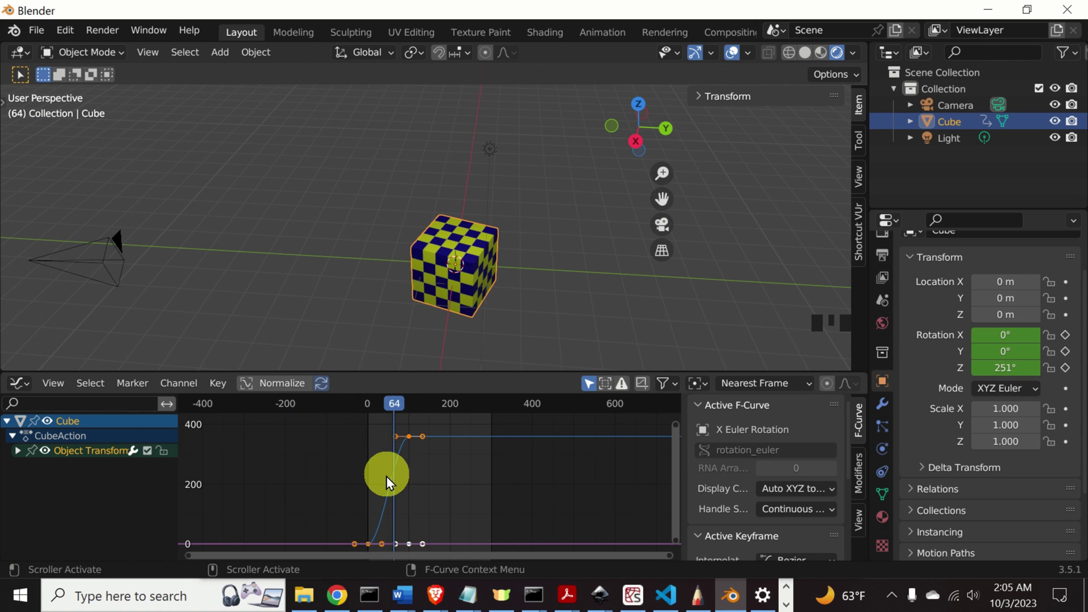
scroll(383, 491, "up", 2)
scroll(383, 492, "down", 2)
left_click_drag(390, 406, 409, 438)
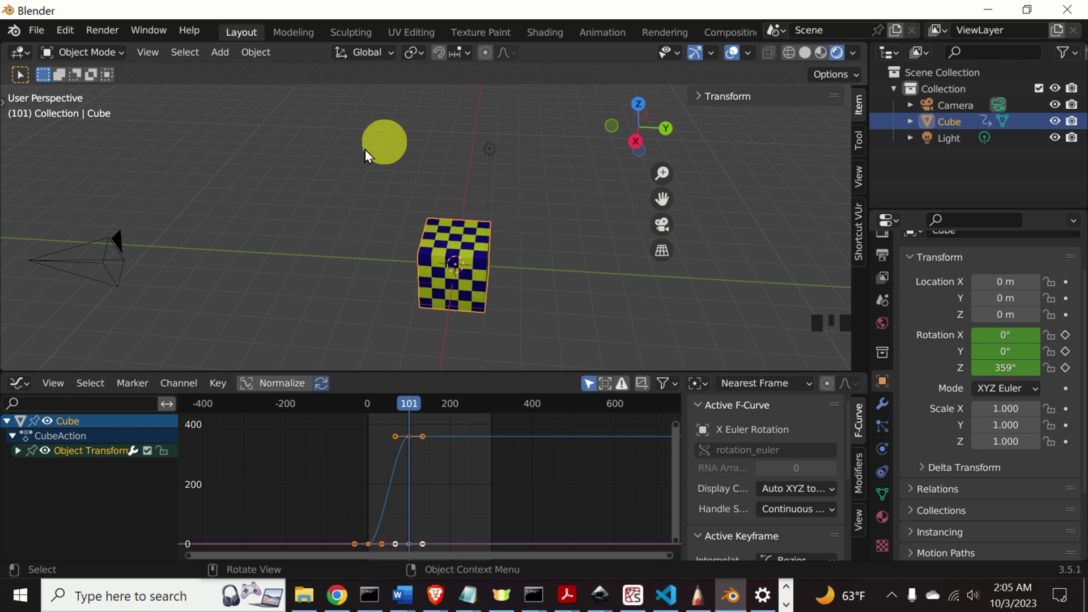
Set the interpolation mode of the selected rotation keyframes to Linear
right_click(440, 460)
mouse_move(447, 468)
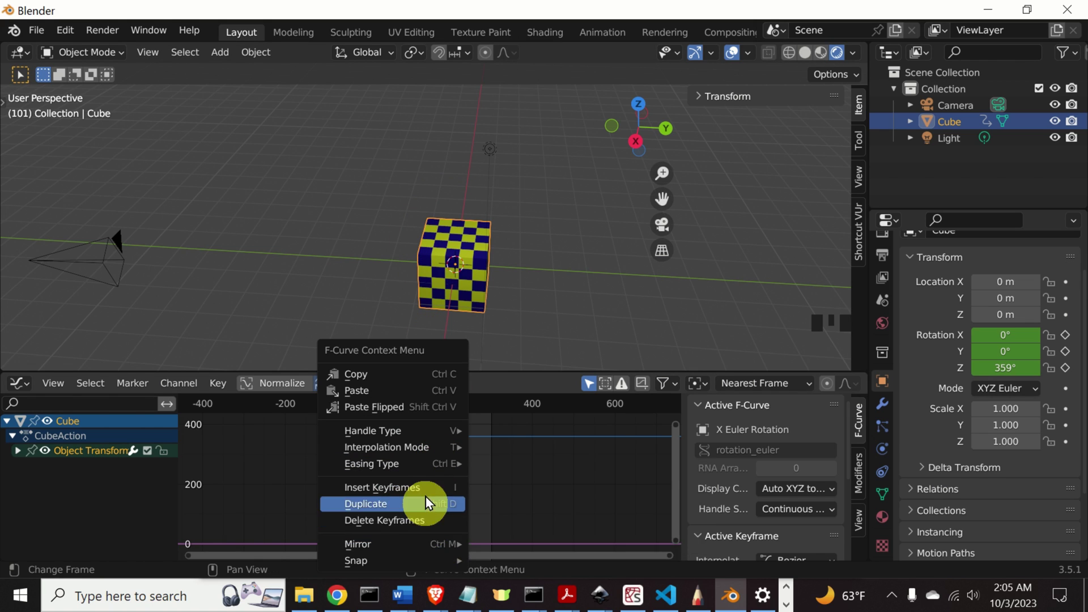
mouse_move(433, 448)
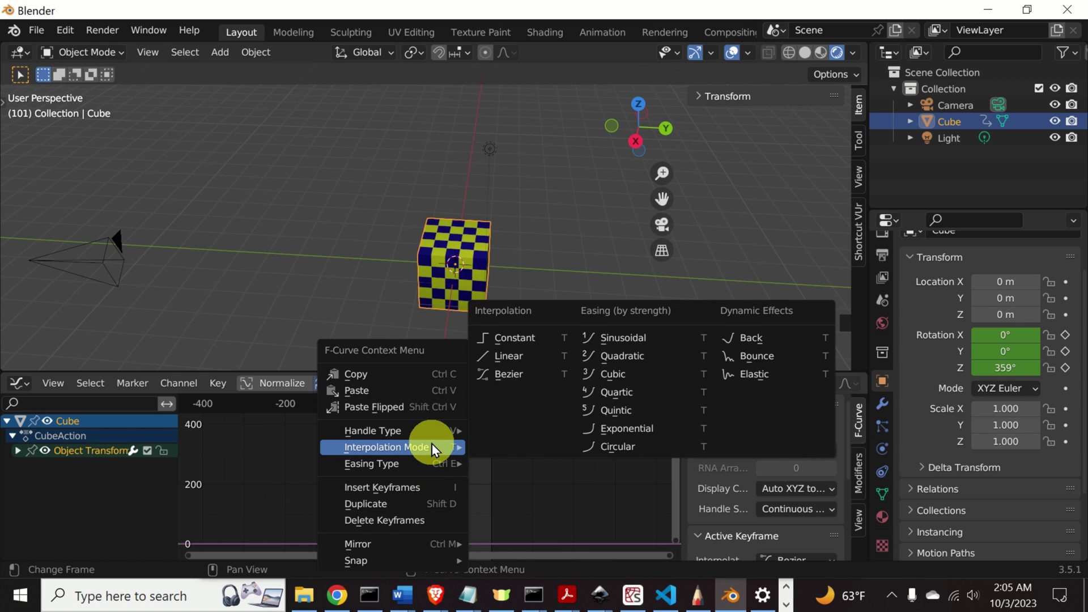
left_click(506, 358)
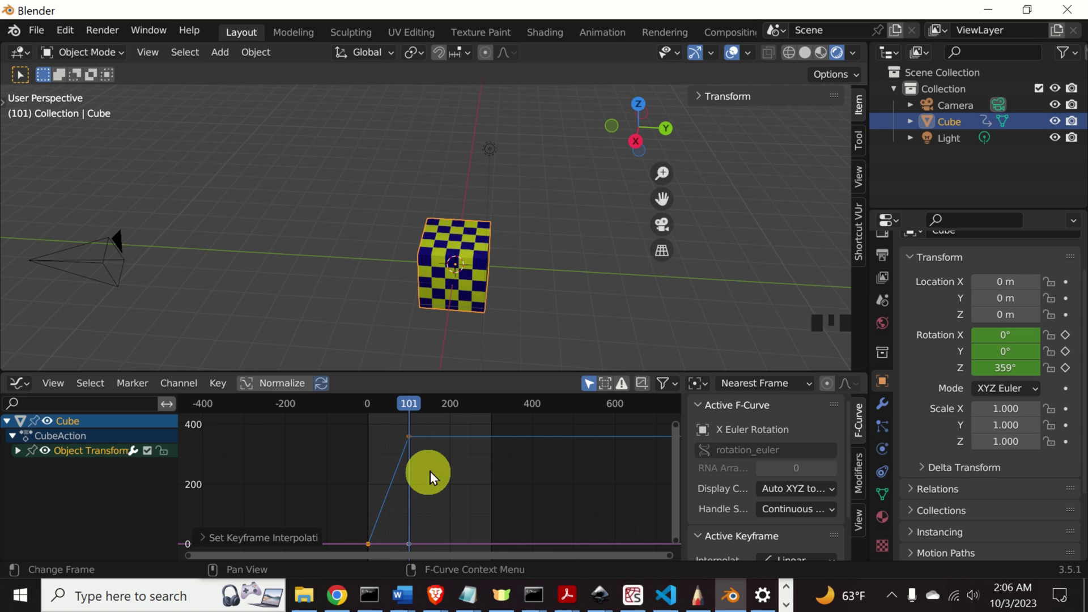
Play the animation from the start of the frame range to examine the linear rotation, stopping at frame 225
left_click_drag(416, 401, 351, 401)
key("space")
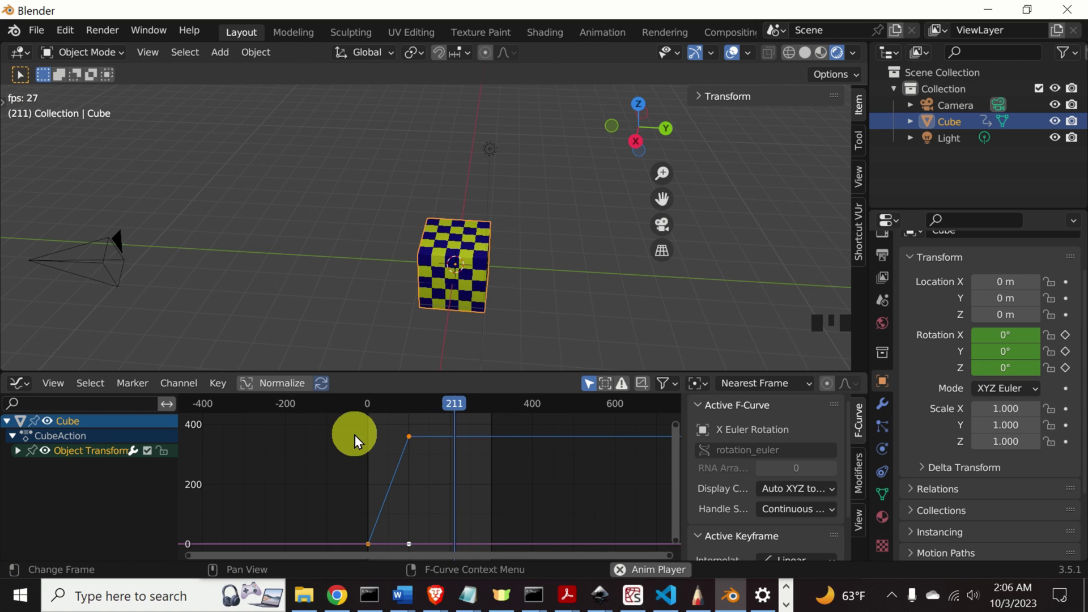
key("space")
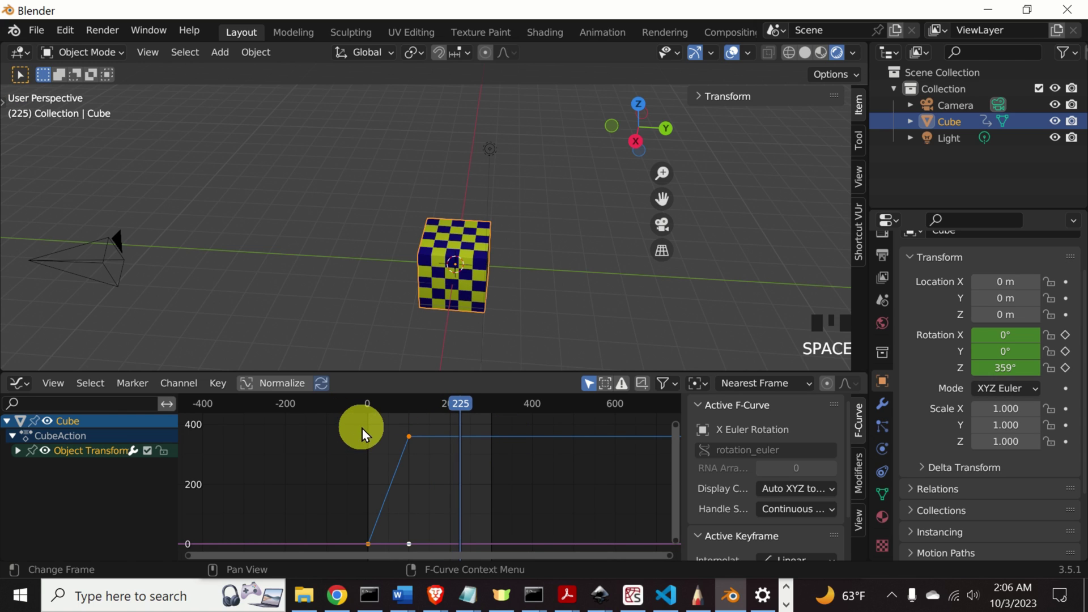
Set the rotation keyframes' interpolation mode to Bezier and shorten their left handles, moving the frame 100 handle to about frame 81
right_click(426, 468)
mouse_move(426, 468)
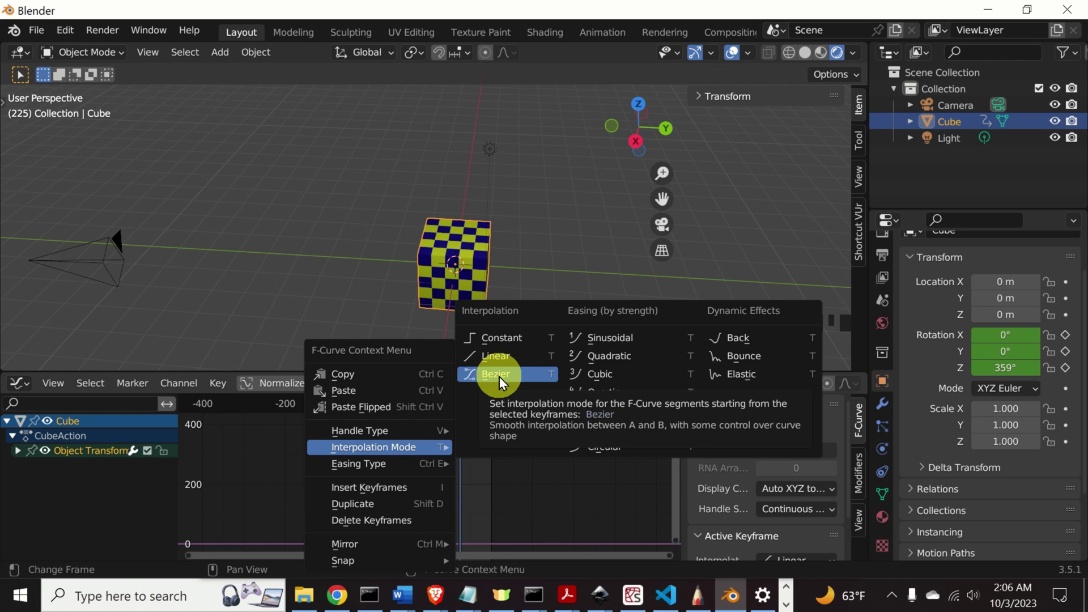
left_click(498, 376)
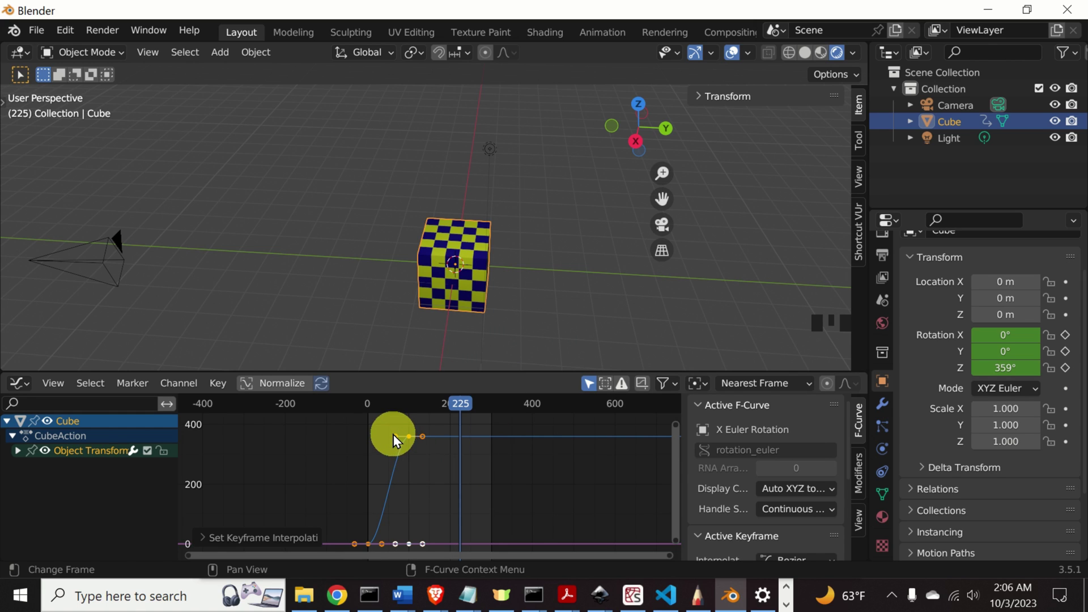
left_click_drag(396, 435, 402, 437)
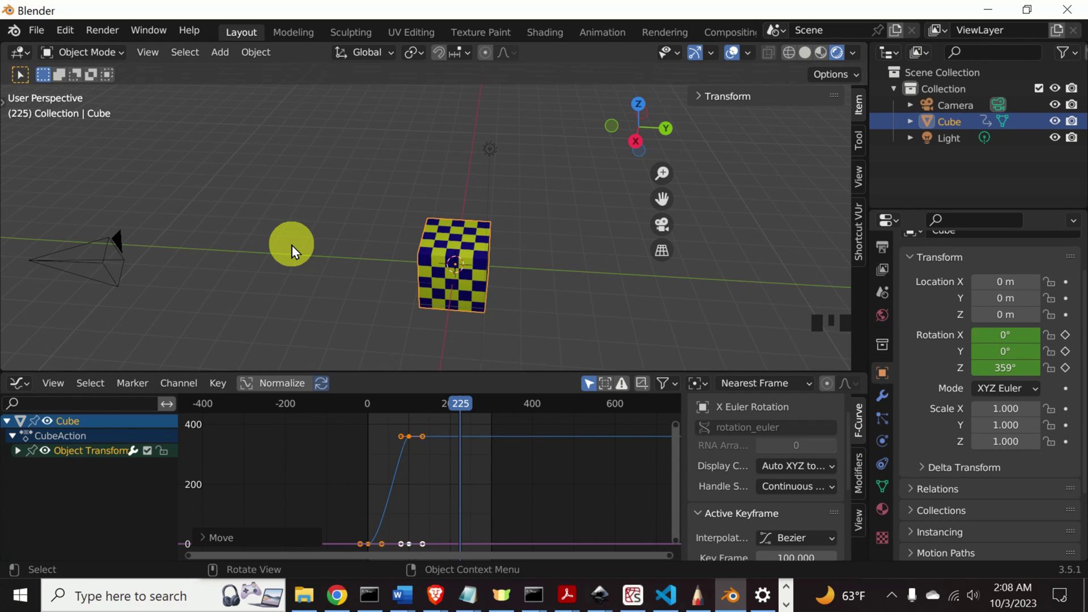
Move the playhead to frame 105 and enlarge the Graph Editor area by raising its upper border
left_click_drag(459, 403, 411, 444)
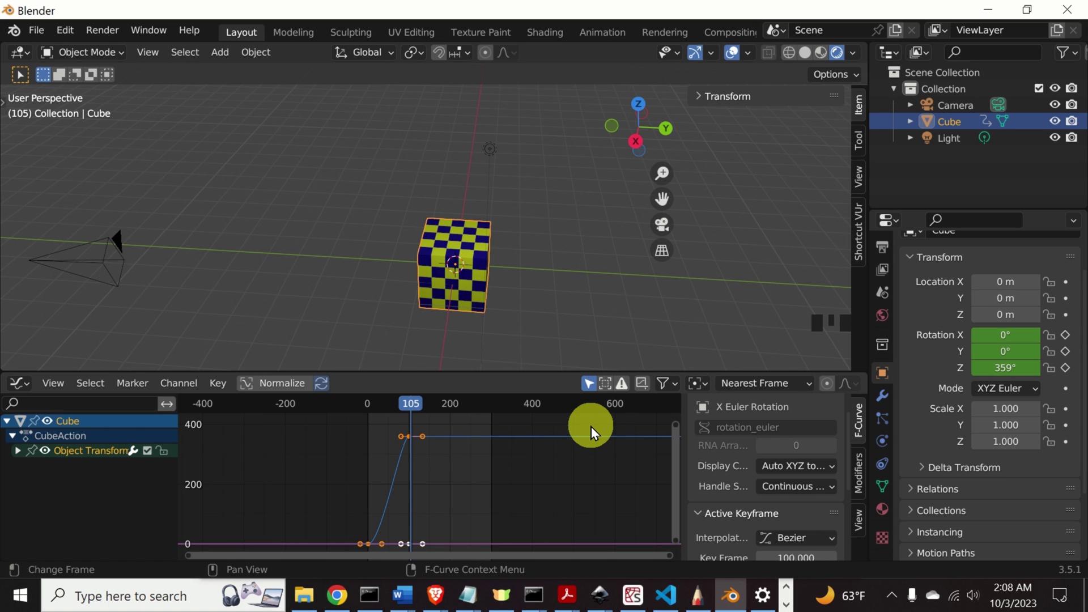
left_click(525, 480)
left_click_drag(514, 379, 511, 270)
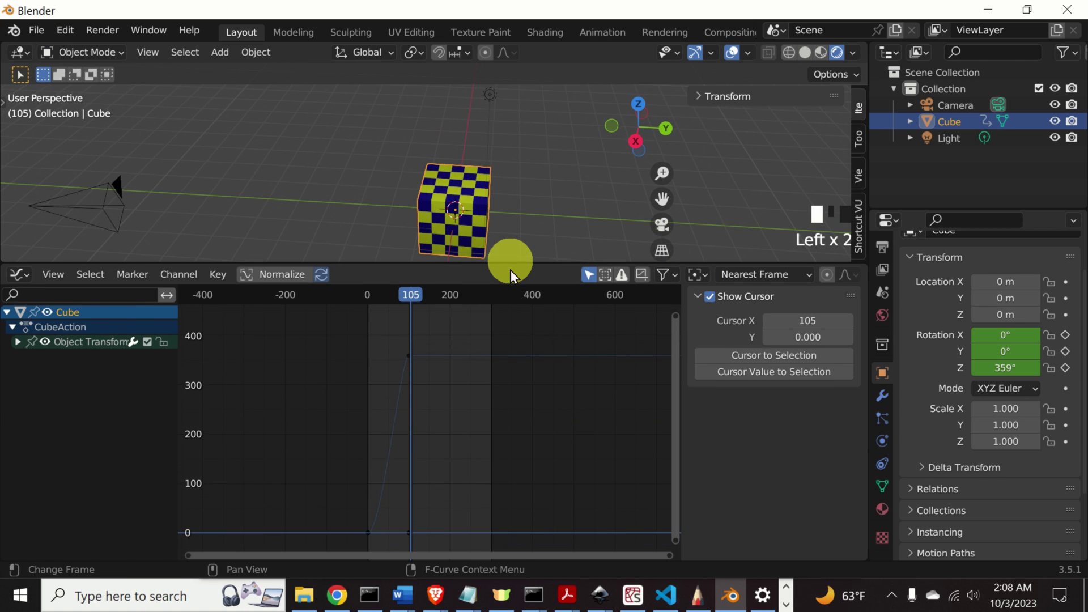
Select the cube's Z Euler Rotation curve in the Graph Editor
left_click(533, 430)
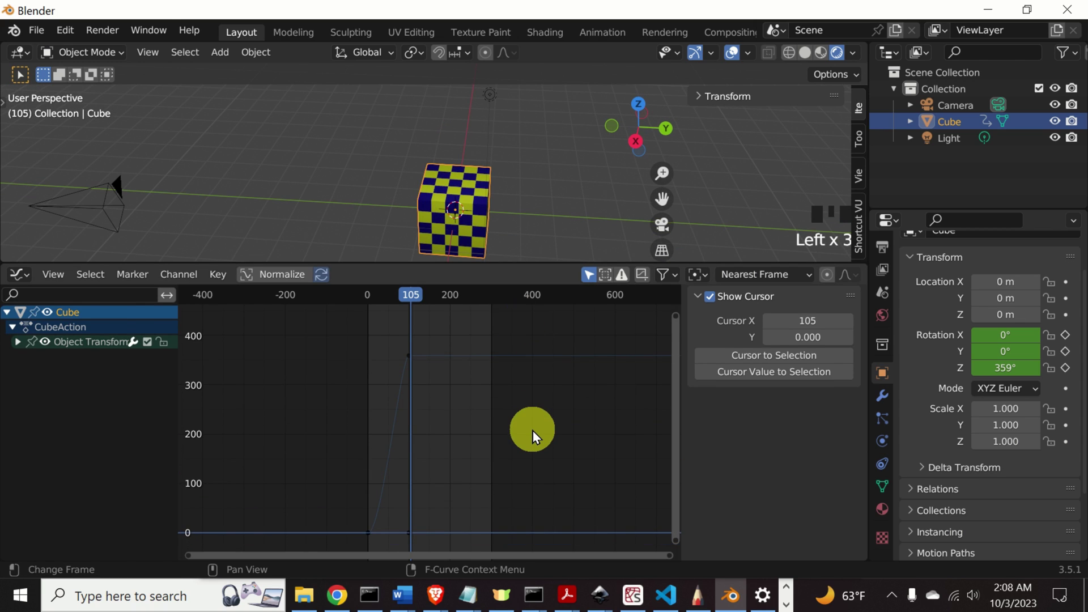
left_click(395, 396)
triple_click(397, 400)
left_click(396, 405)
double_click(395, 413)
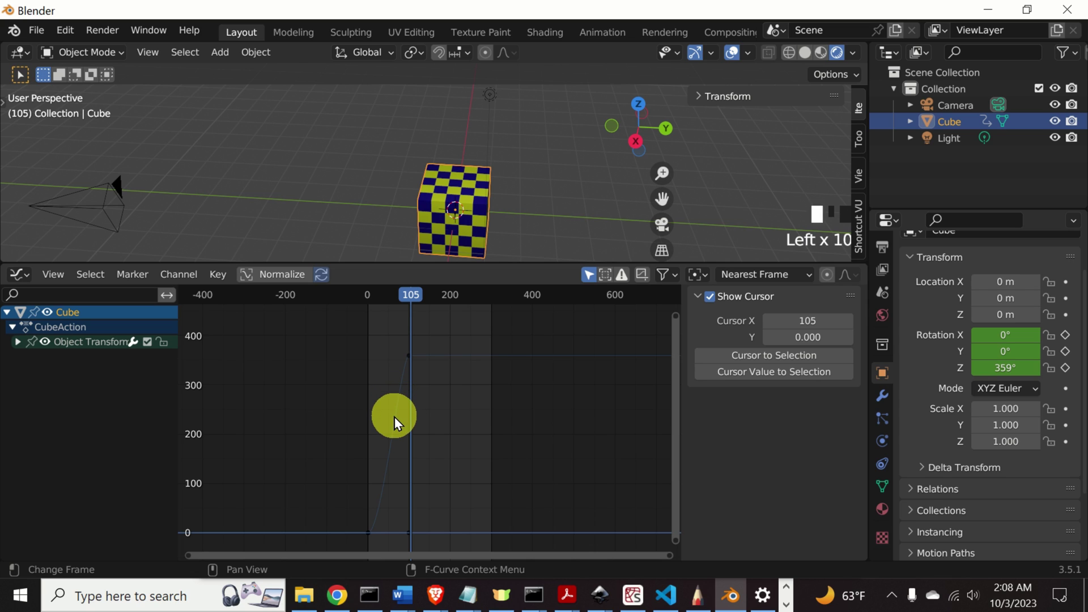
triple_click(397, 418)
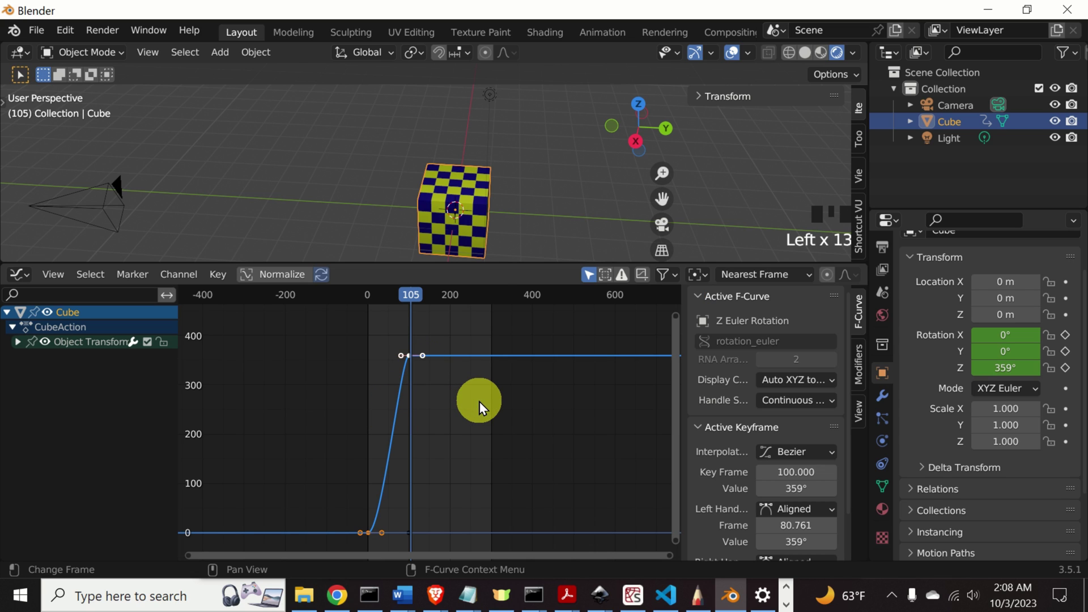
Add a Cycles modifier to the Z Euler Rotation curve
key("n")
key("n")
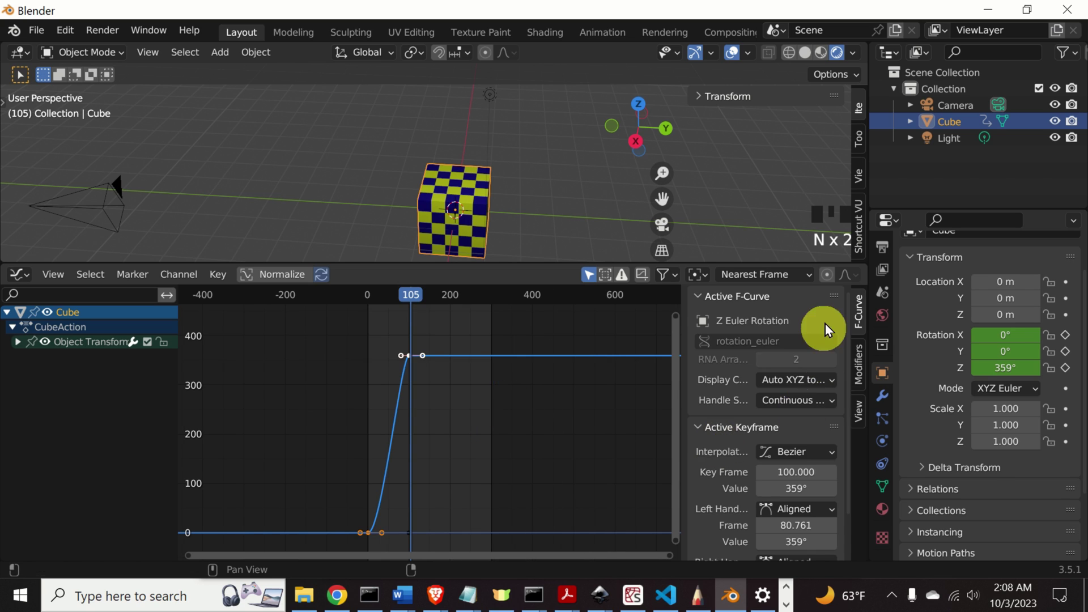
left_click(858, 372)
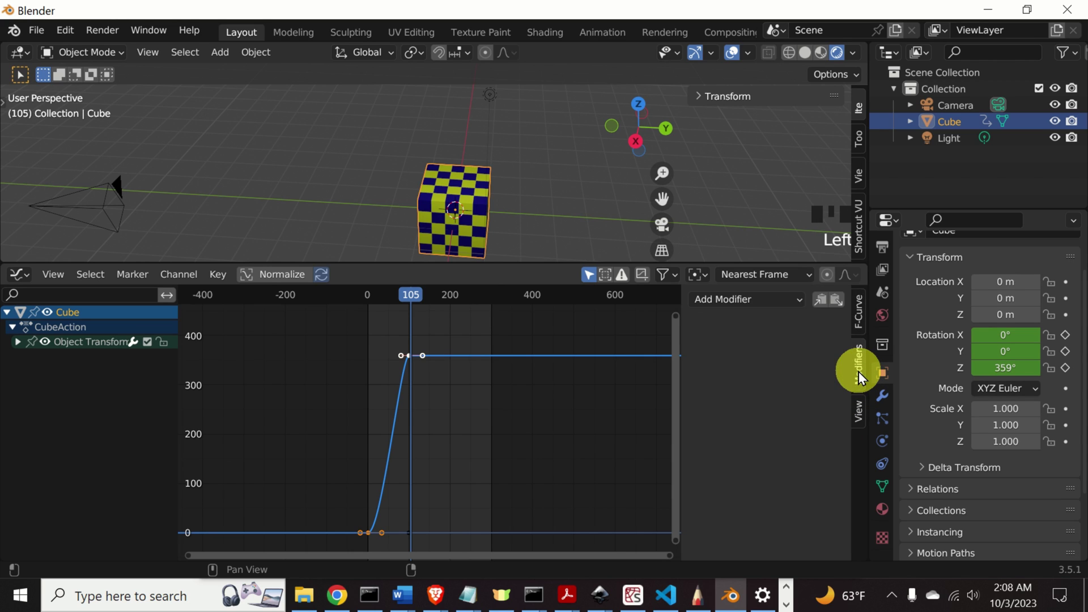
left_click(800, 299)
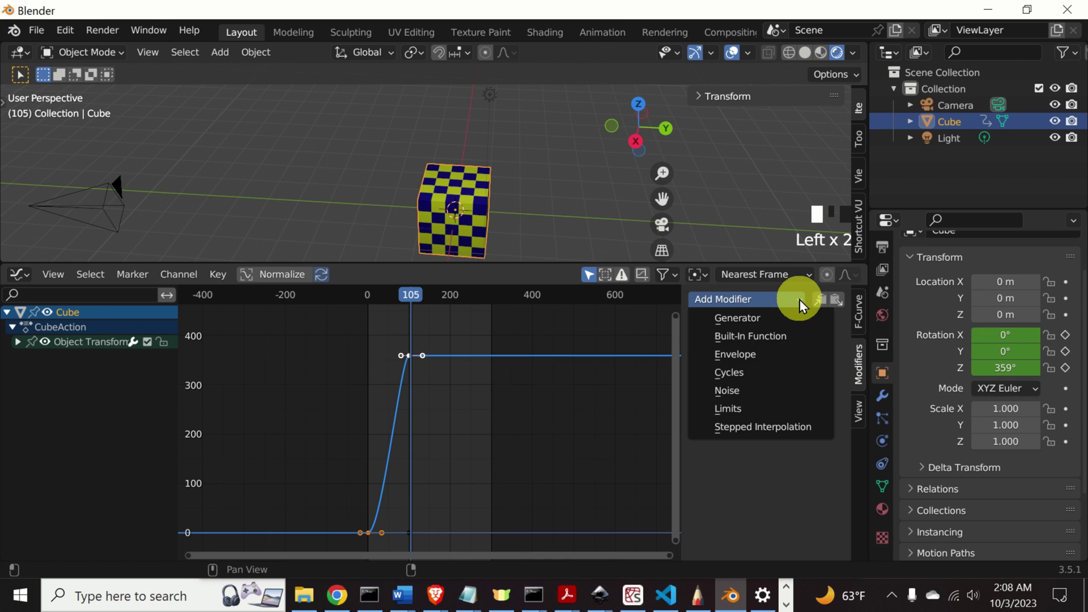
left_click(766, 376)
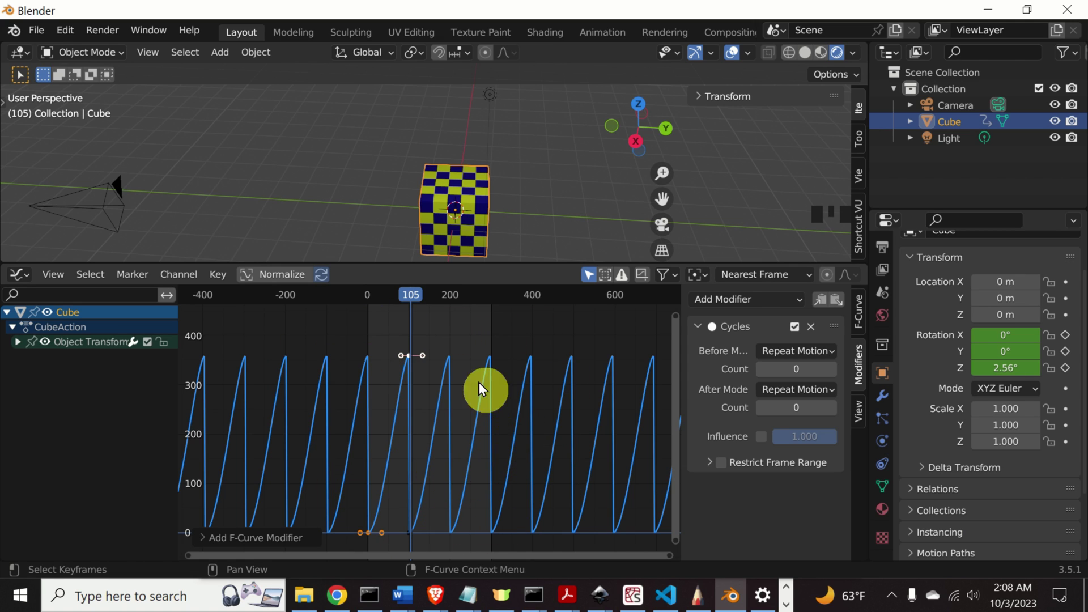
Play the repeating rotation from the start of the frame range, stopping at frame 70
left_click_drag(407, 294, 368, 296)
key("space")
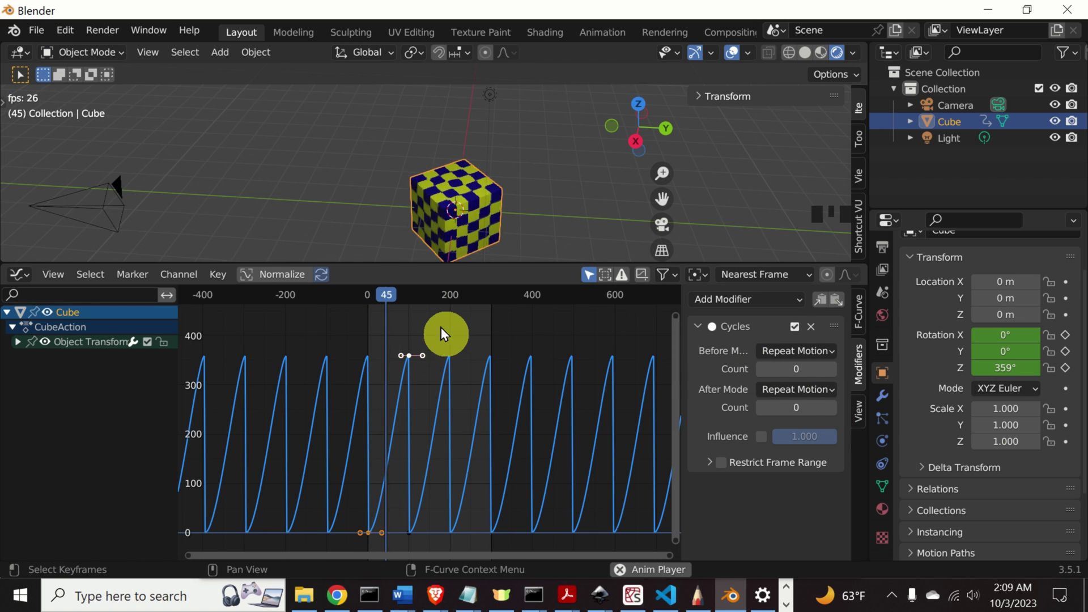
key("space")
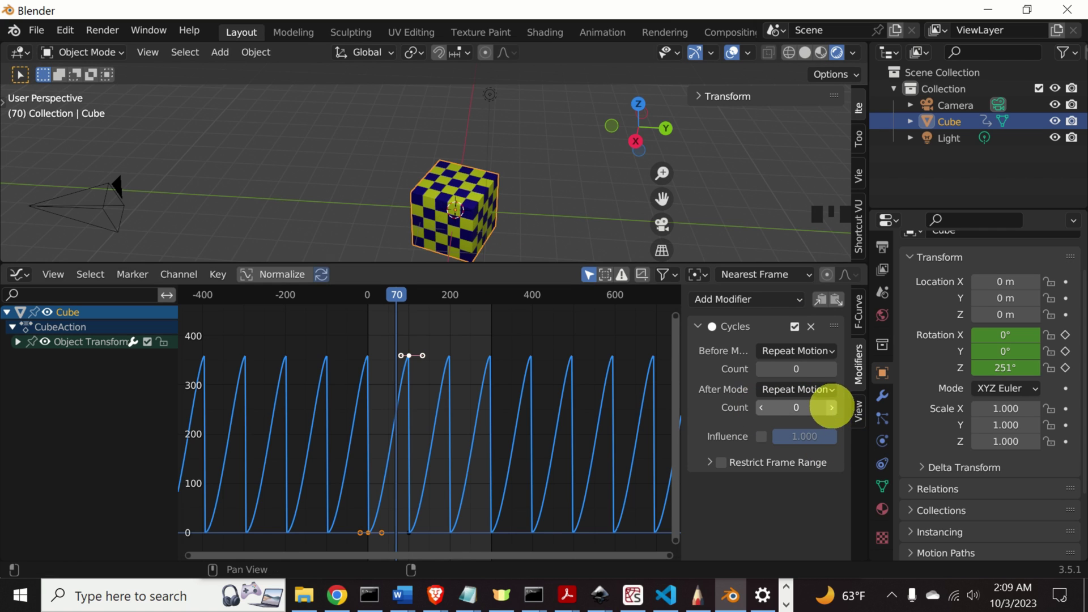
Raise the After Mode count of the Cycles modifier to 2, previewing the playback at a count of 1 along the way
left_click(831, 406)
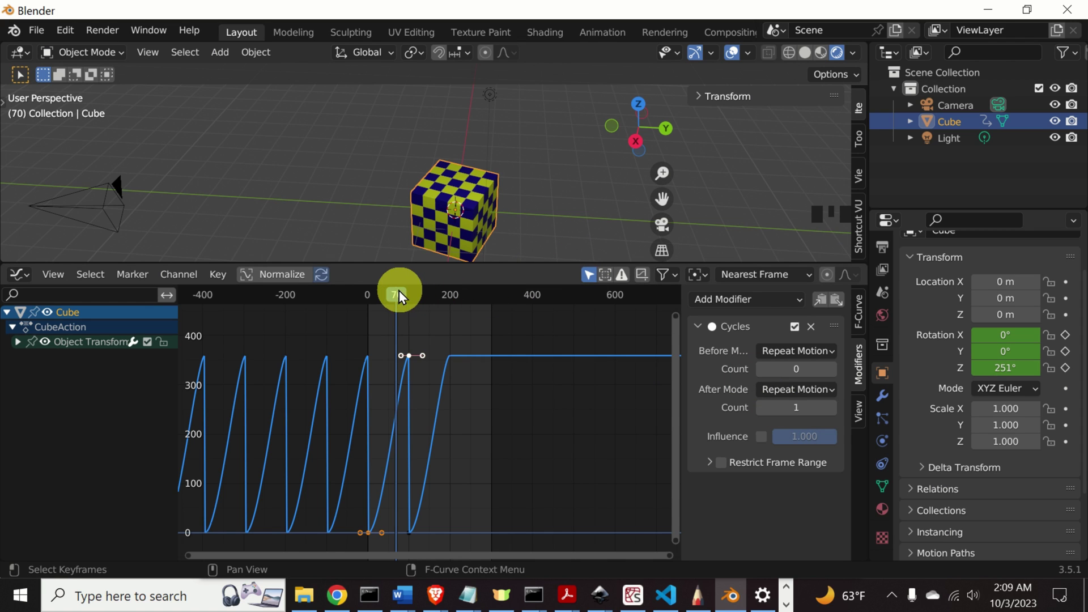
left_click_drag(399, 290, 379, 287)
key("space")
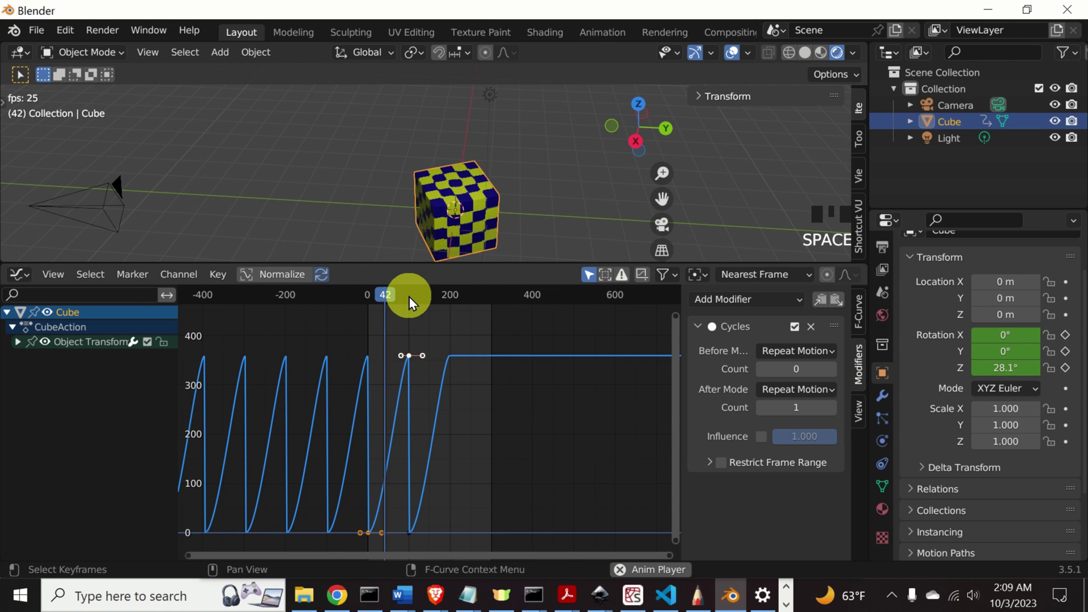
left_click(791, 406)
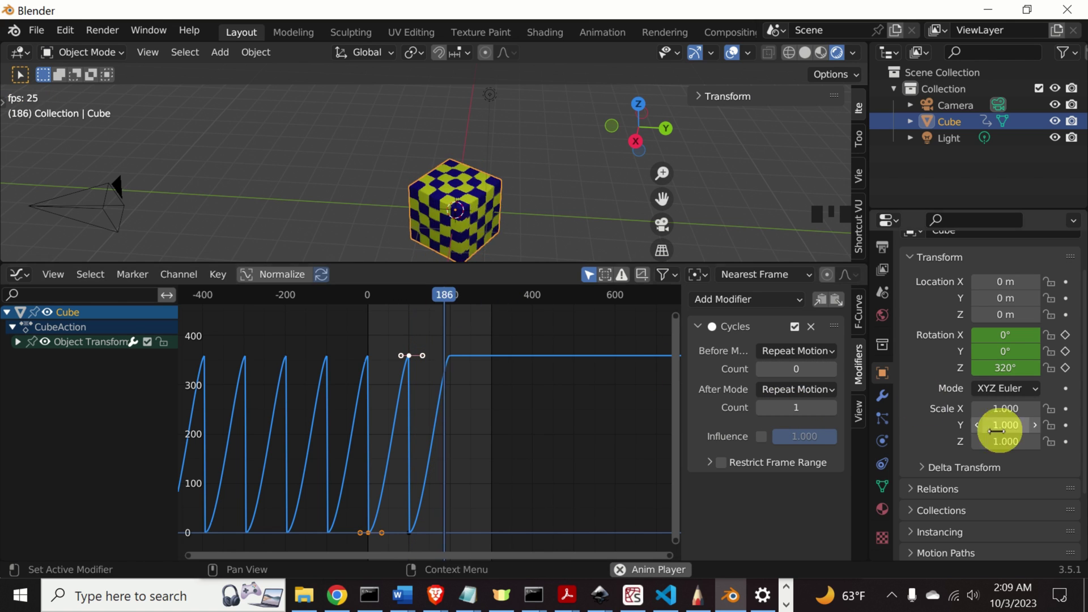
left_click(831, 407)
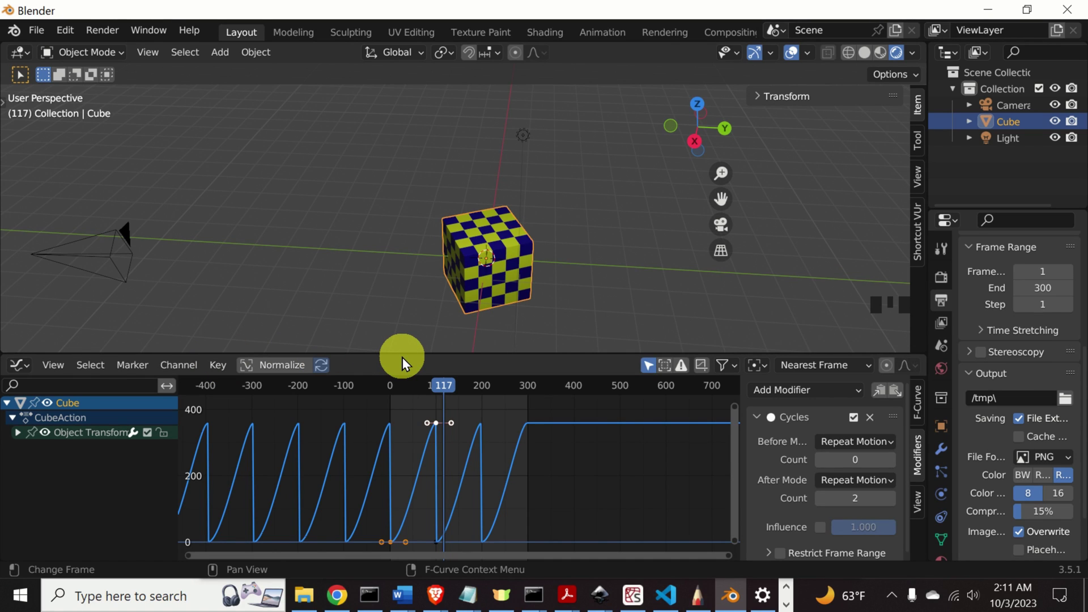
Switch the Graph Editor area back to the Timeline
left_click(22, 365)
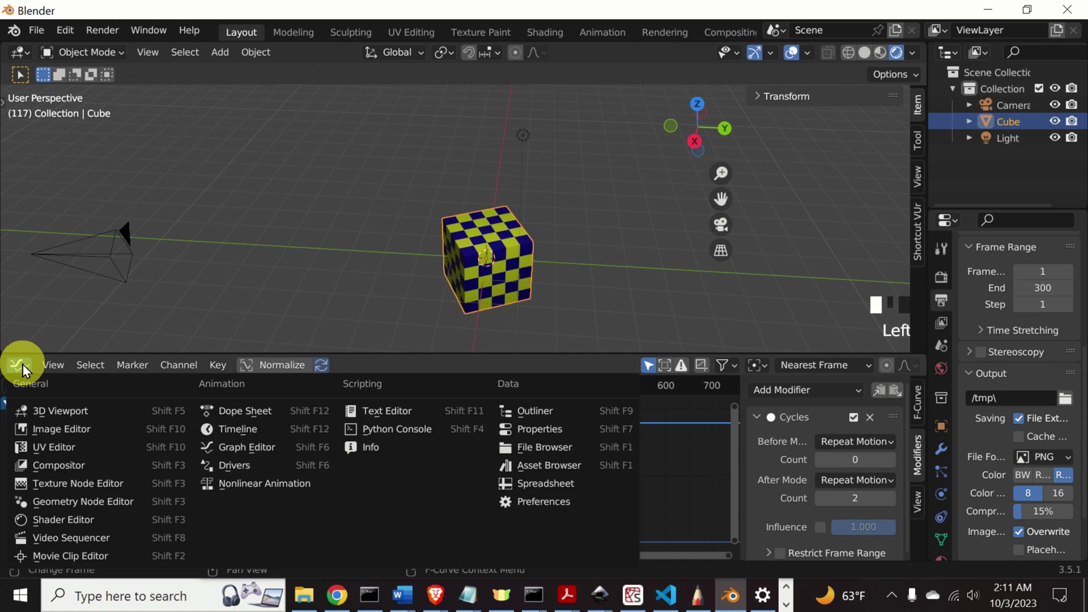
left_click(238, 429)
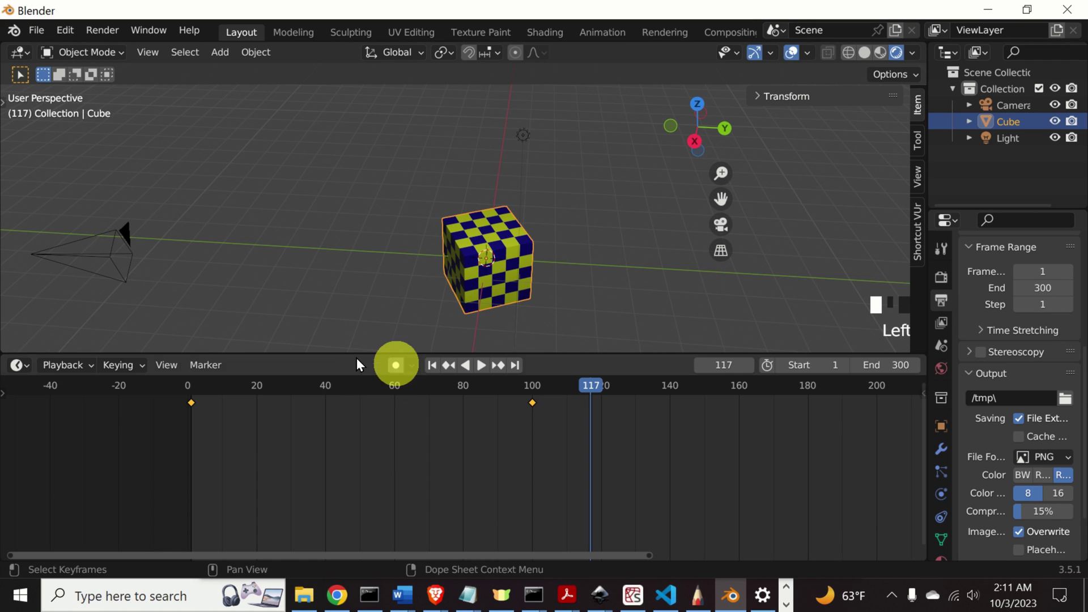
Shrink the Timeline area, widen the Properties editor and display the Output properties
left_click_drag(356, 356, 321, 448)
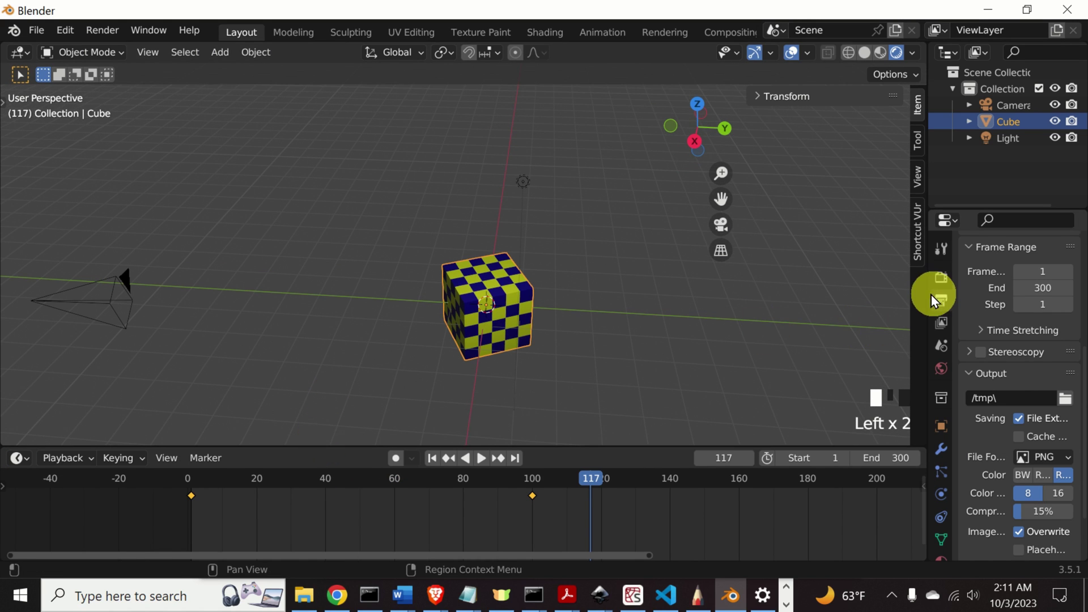
left_click_drag(926, 293, 733, 288)
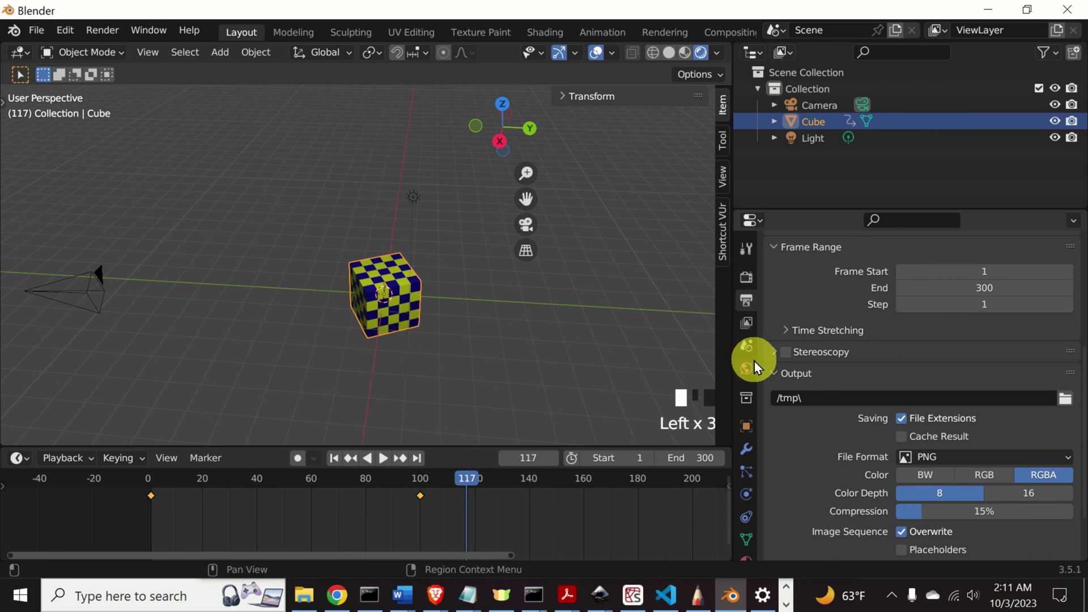
left_click(747, 303)
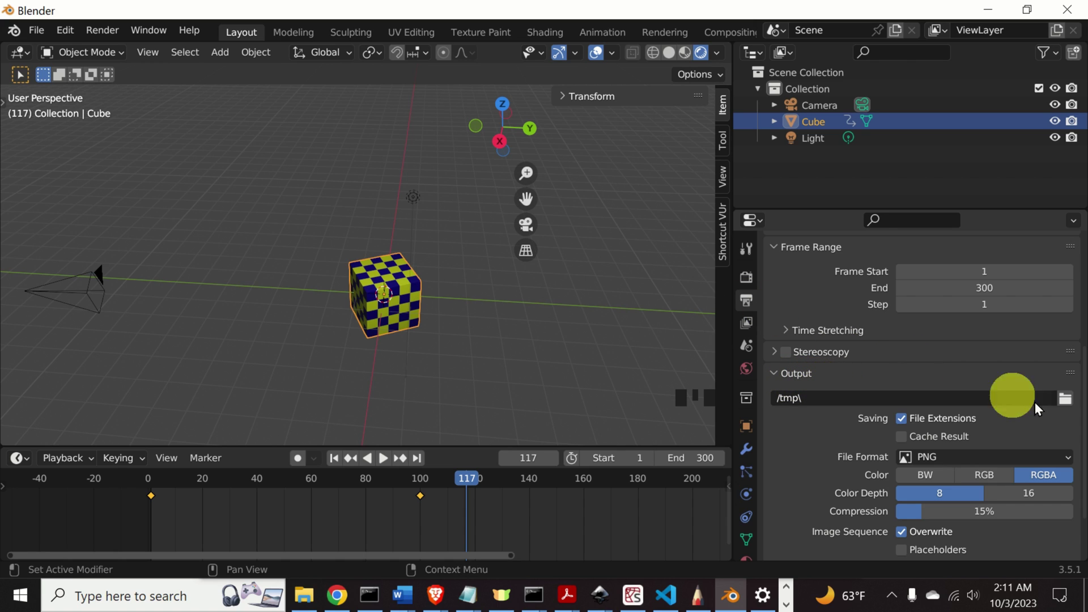
Set the render output path to C:\tmp\images
left_click(1065, 398)
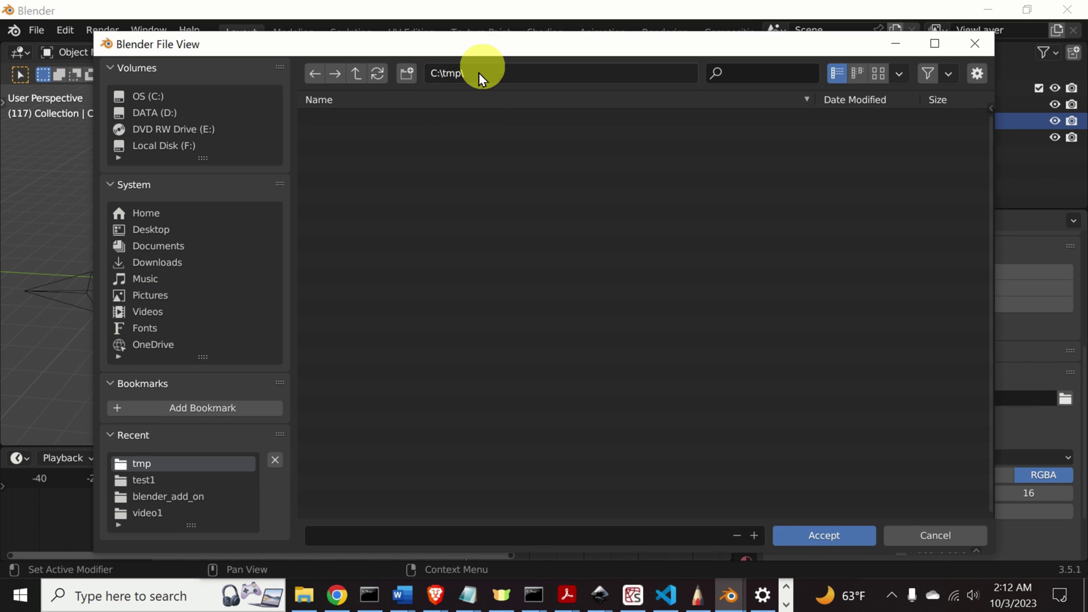
left_click(373, 535)
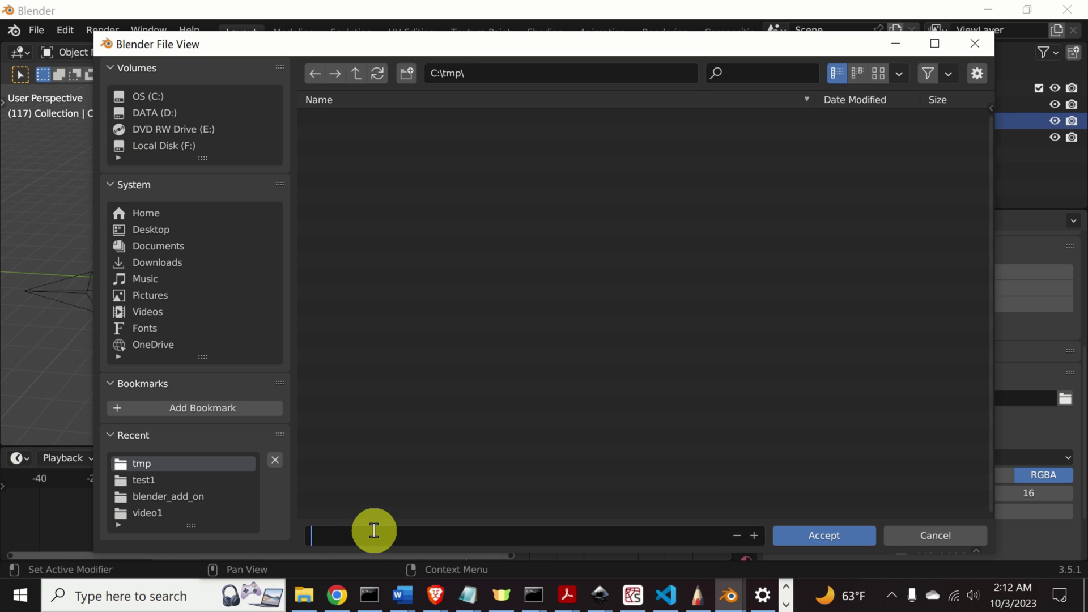
type("images")
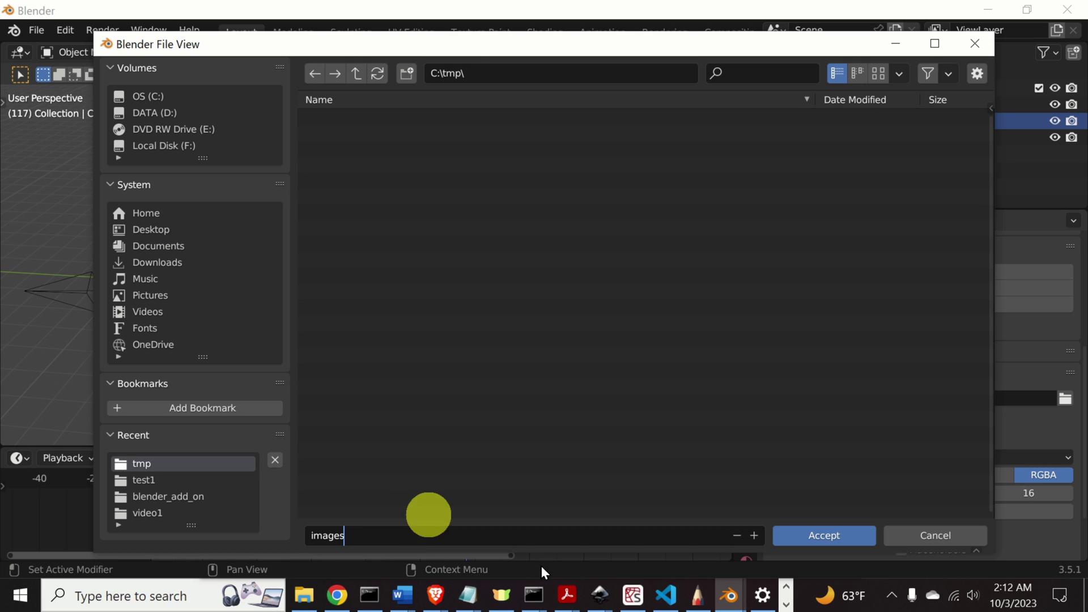
left_click(825, 536)
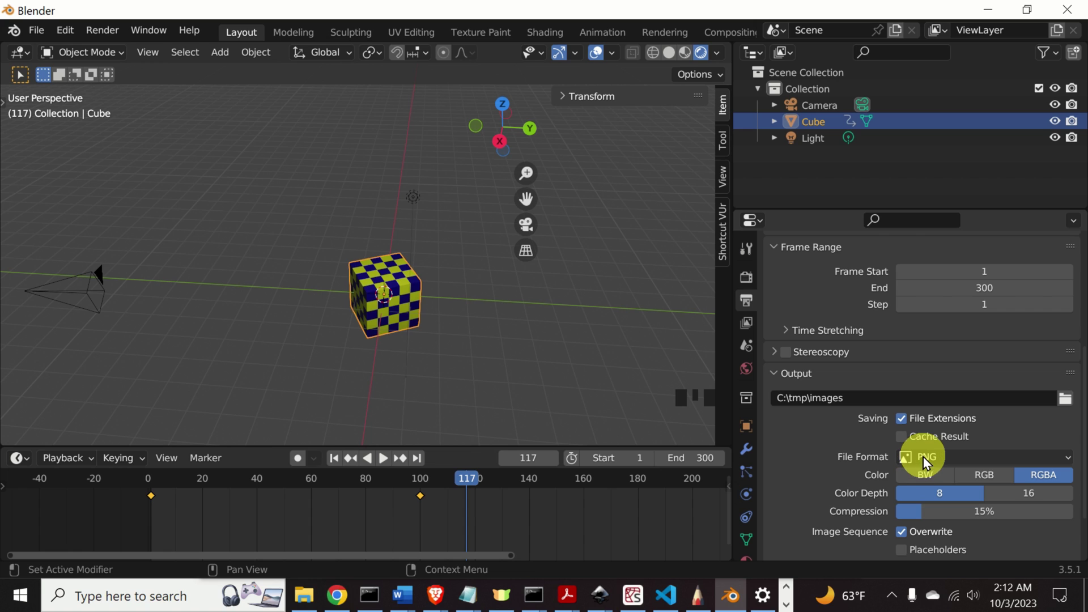
Choose PNG as the output file format after reviewing the available image and movie formats
left_click(1060, 455)
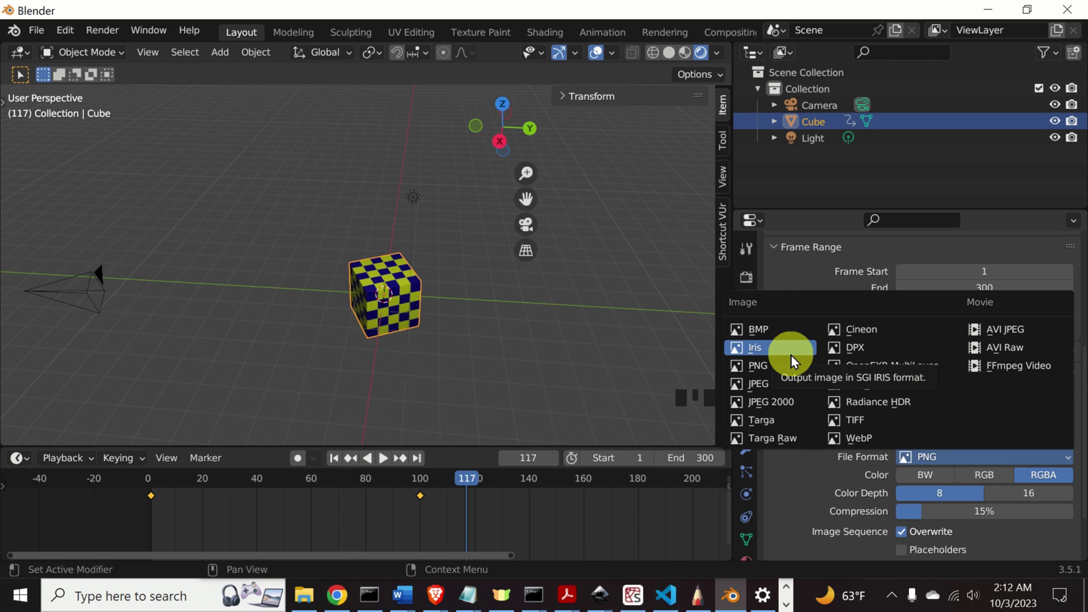
left_click(758, 365)
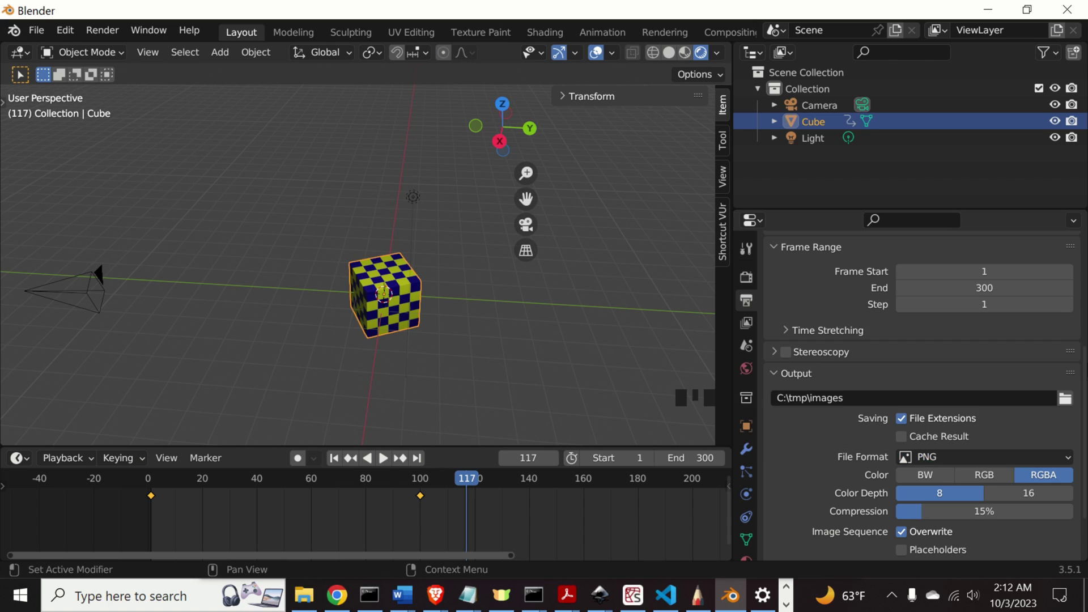
left_click(1070, 458)
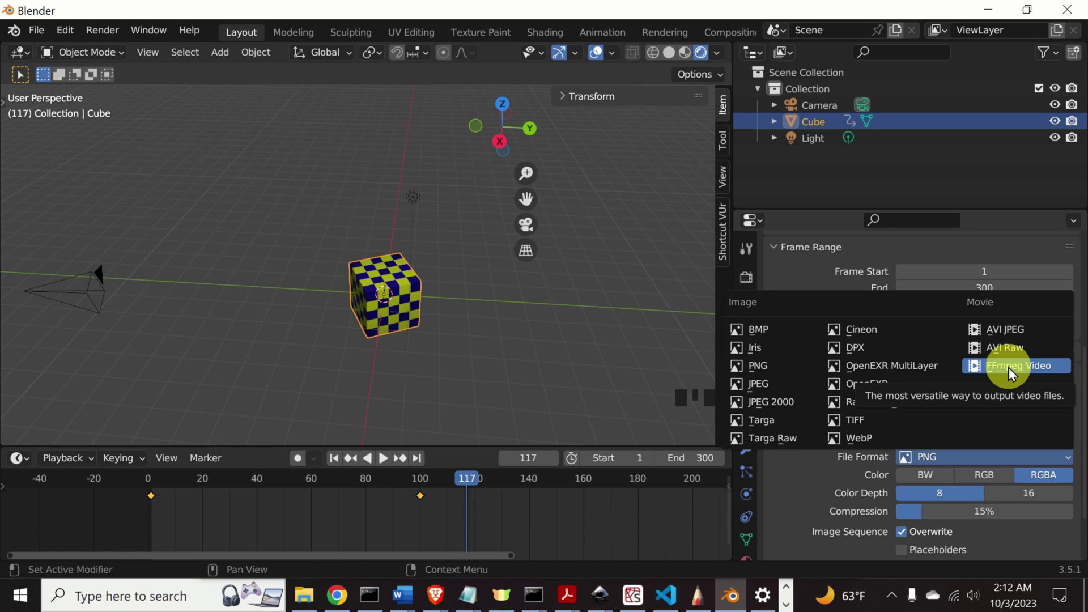
left_click(762, 365)
Examine the Color Management and frame range settings for the output, and the render engine and sampling settings
scroll(971, 428, "down", 5)
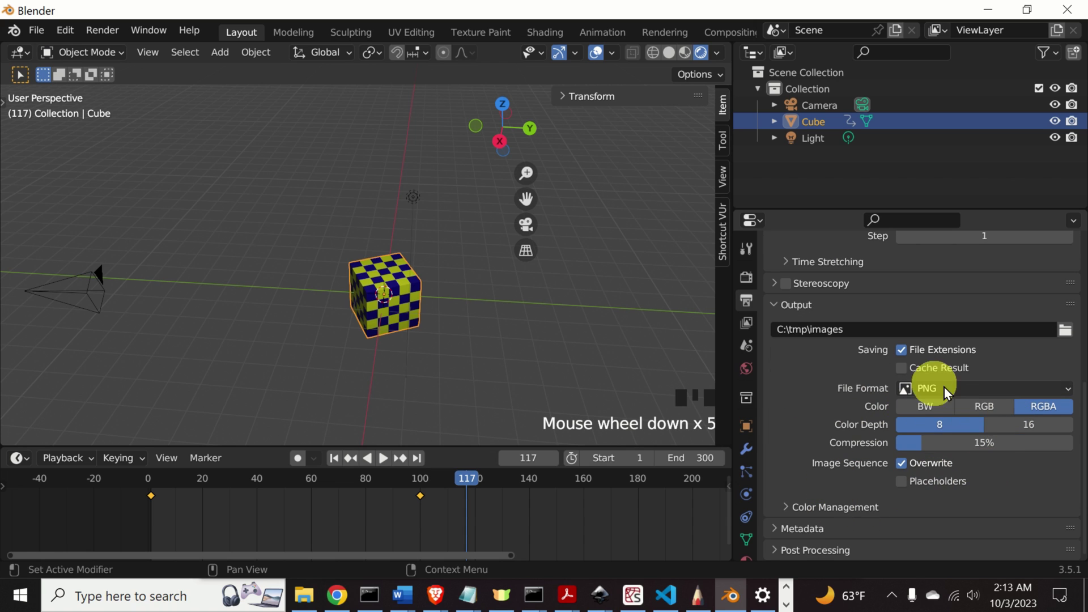
left_click(791, 508)
scroll(924, 437, "down", 9)
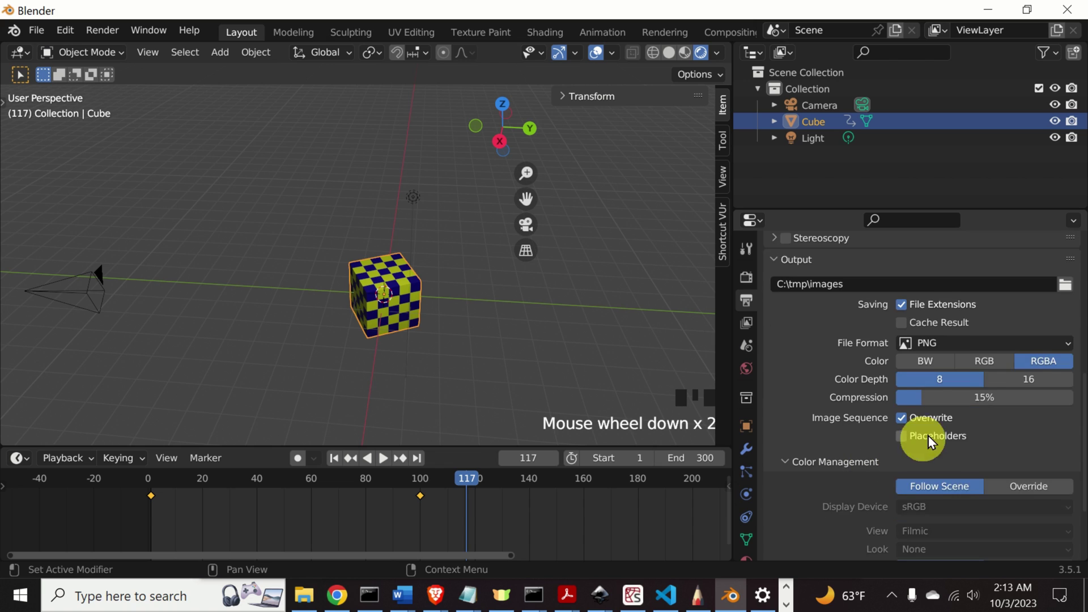
scroll(892, 455, "up", 2)
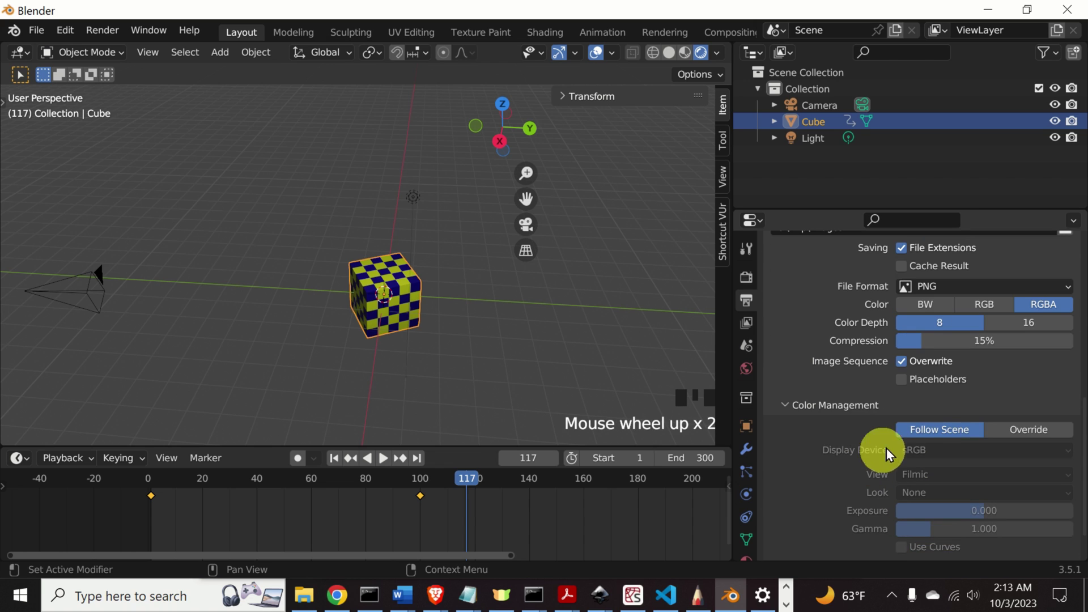
scroll(883, 380, "down", 4)
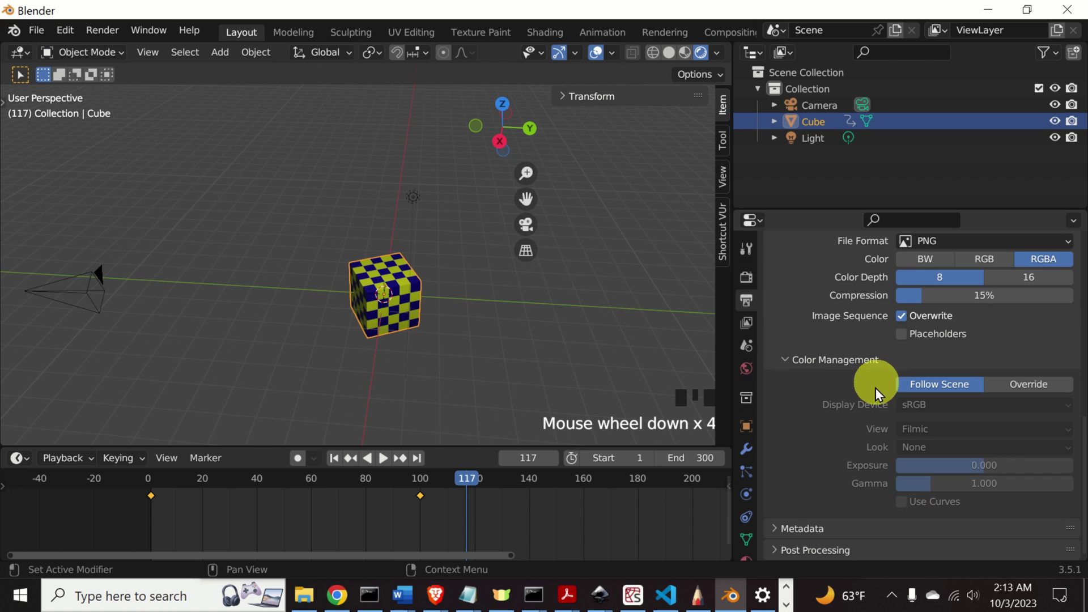
scroll(839, 510, "up", 5)
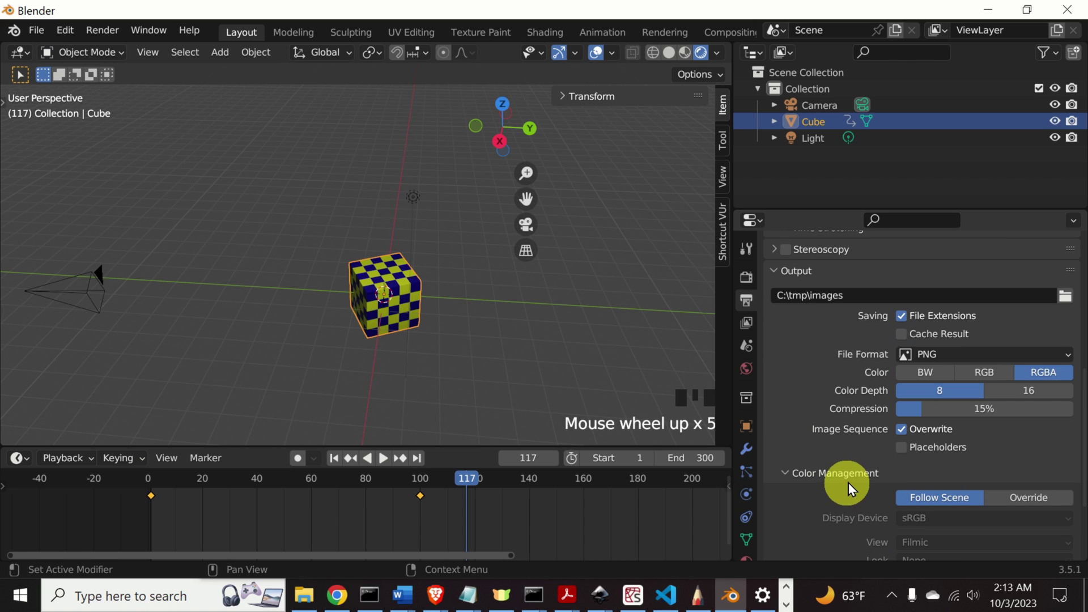
scroll(855, 363, "up", 5)
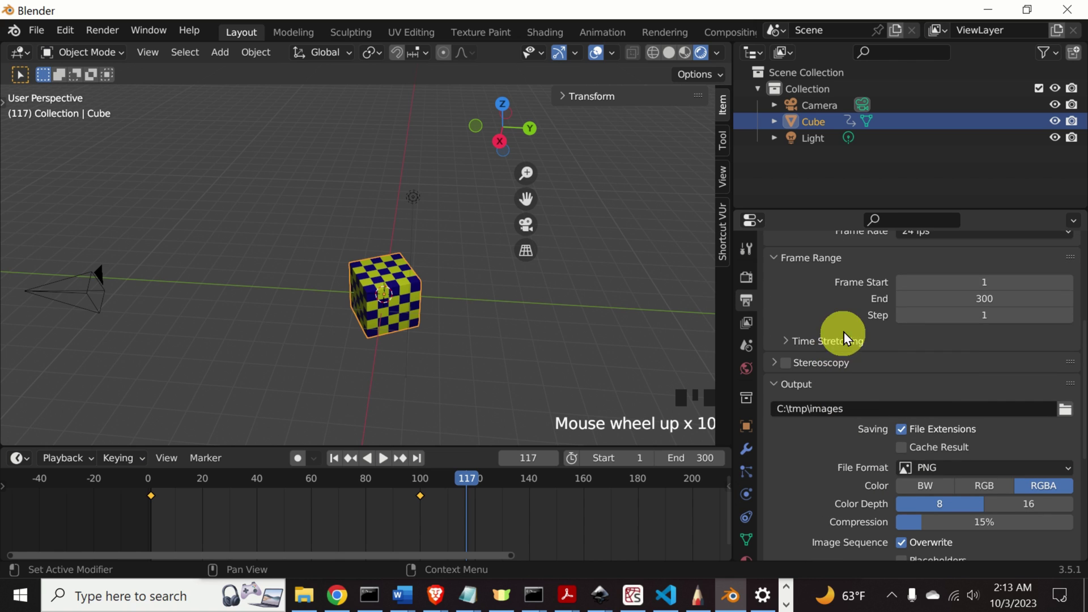
left_click(747, 278)
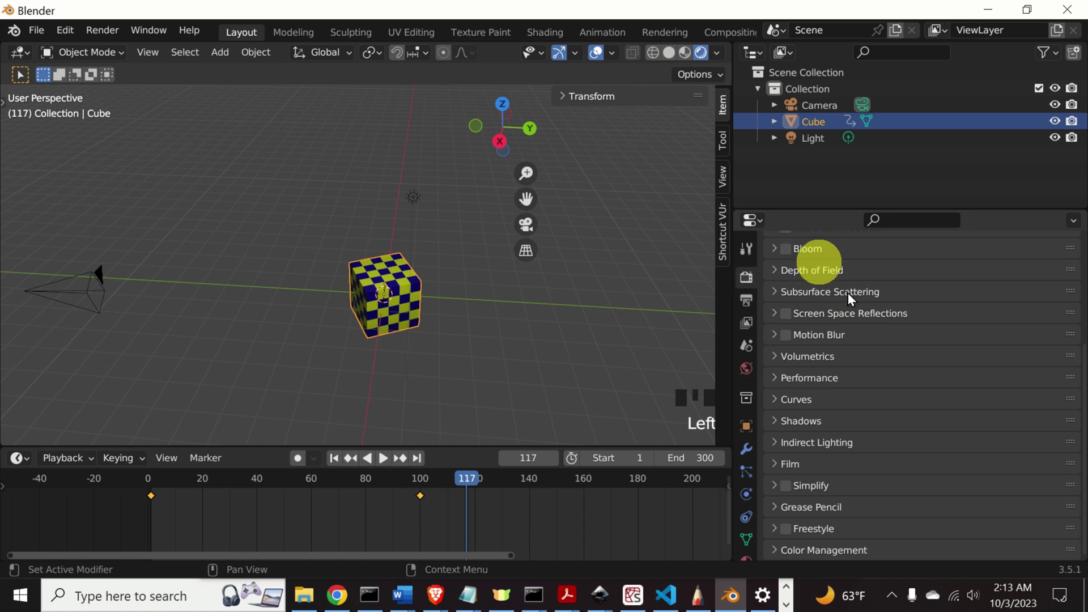
scroll(898, 344, "up", 4)
scroll(884, 342, "up", 4)
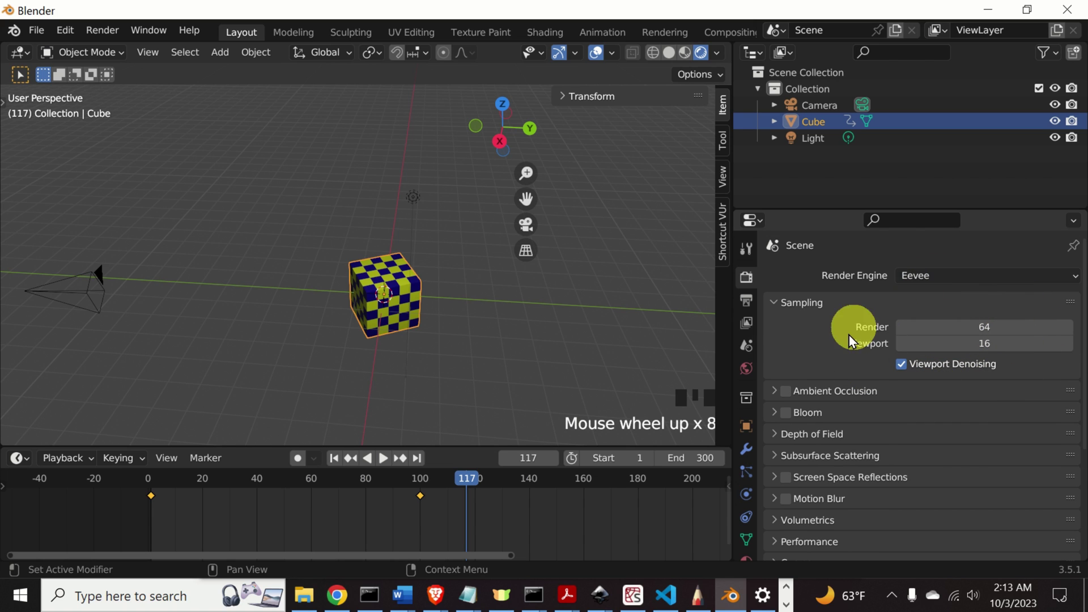
Set the output frame rate to 30 fps
left_click(748, 305)
scroll(929, 359, "up", 1)
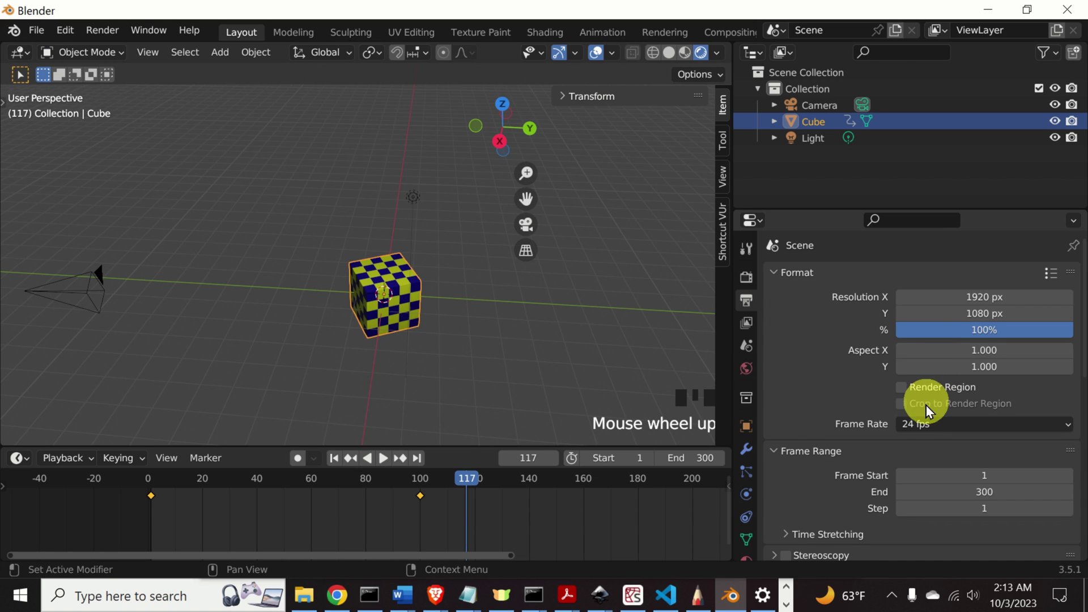
scroll(929, 424, "down", 7)
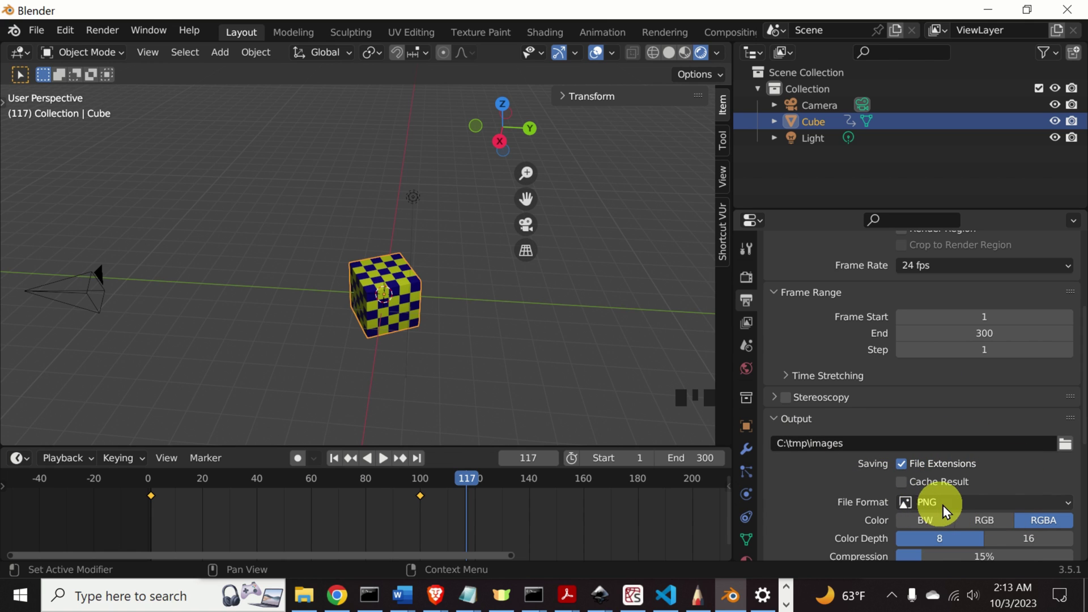
scroll(963, 512, "up", 3)
left_click(930, 334)
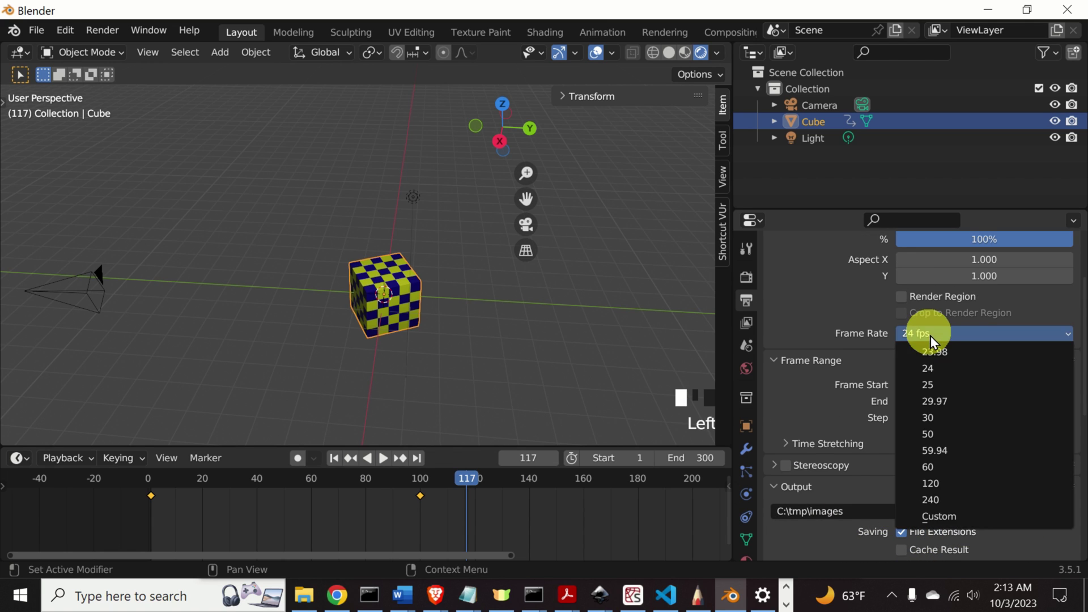
left_click(940, 419)
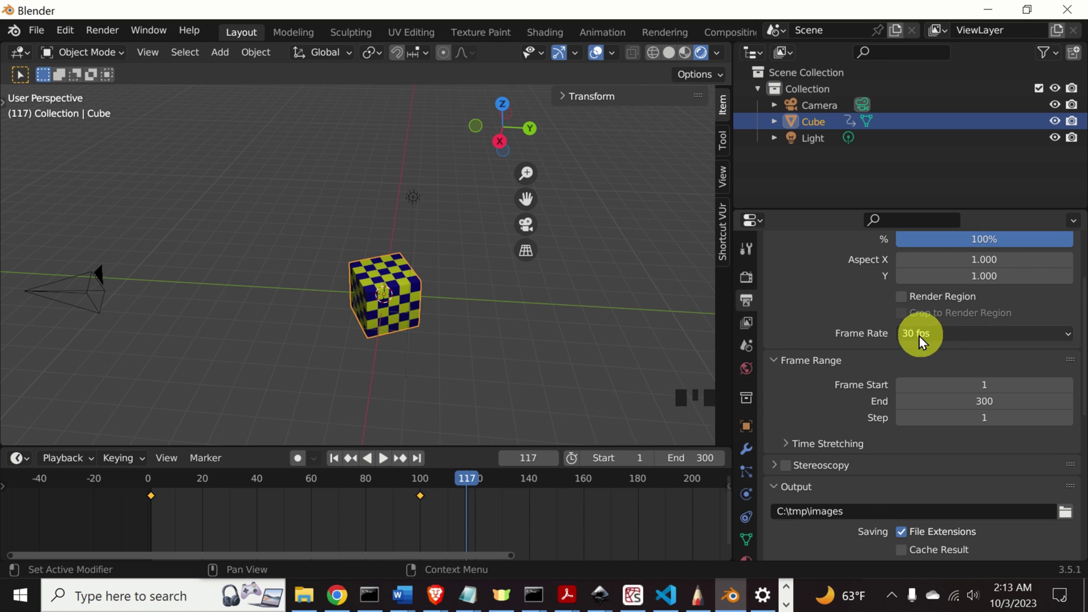
Render the full animation as an image sequence
left_click(101, 32)
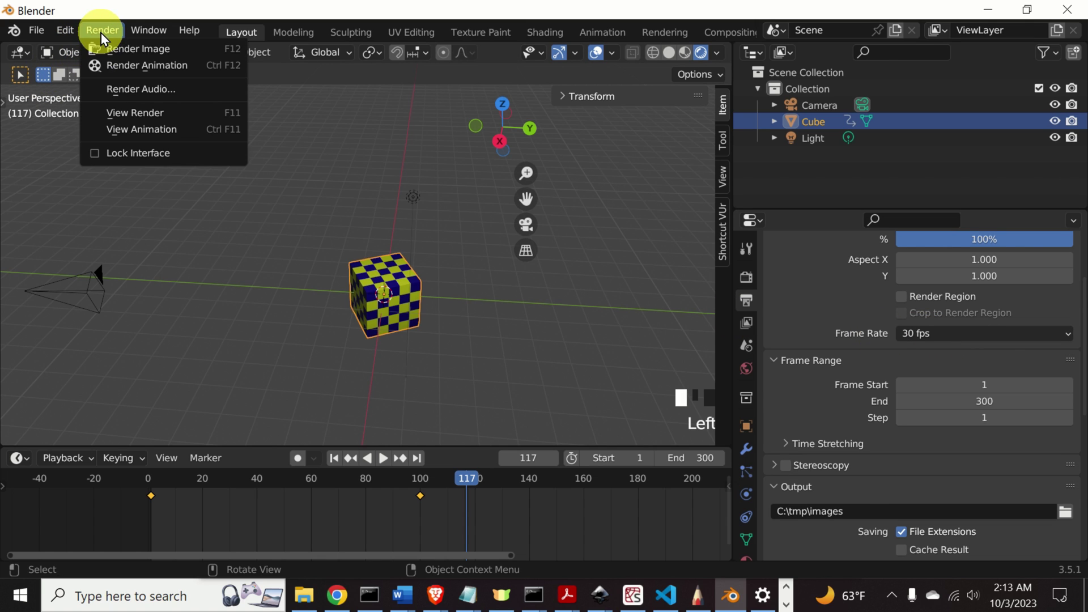
left_click(138, 67)
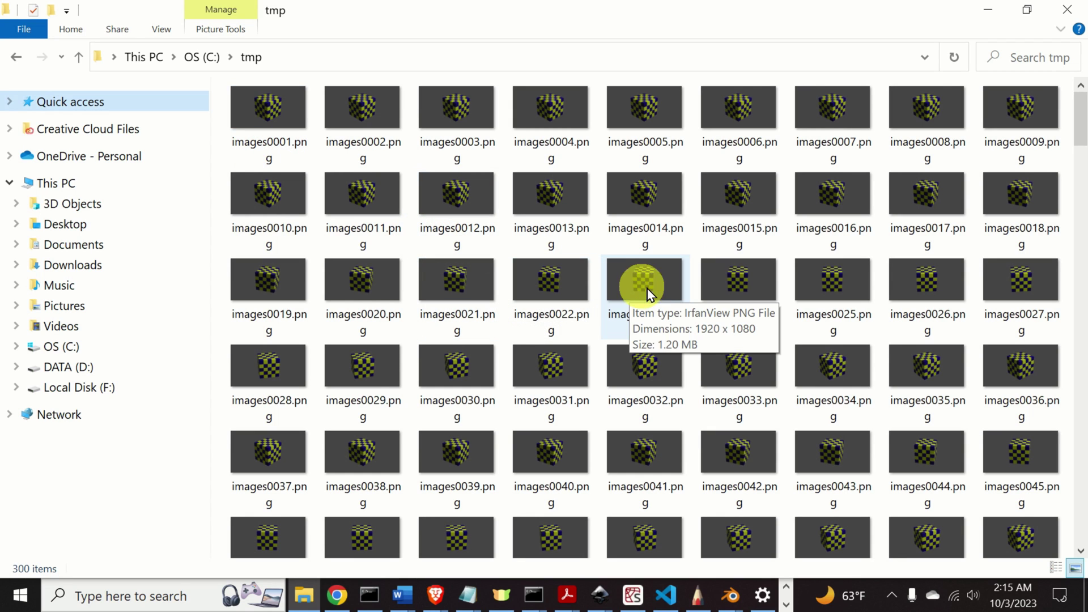
Browse the rendered PNG sequence in the C:\tmp folder and view the first frame, images0001.png
scroll(633, 284, "down", 20)
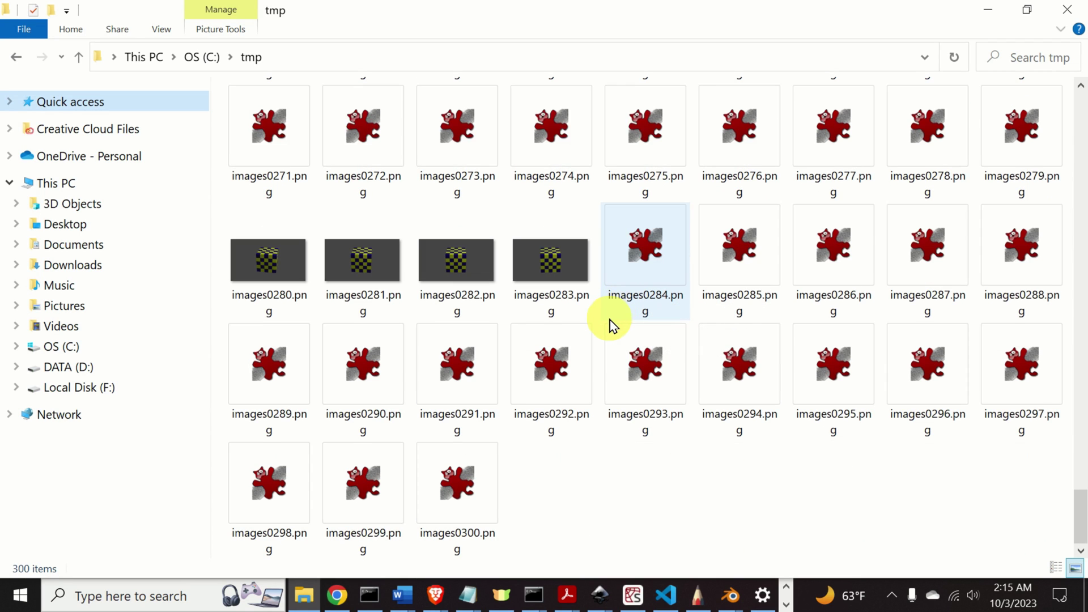
scroll(606, 326, "up", 20)
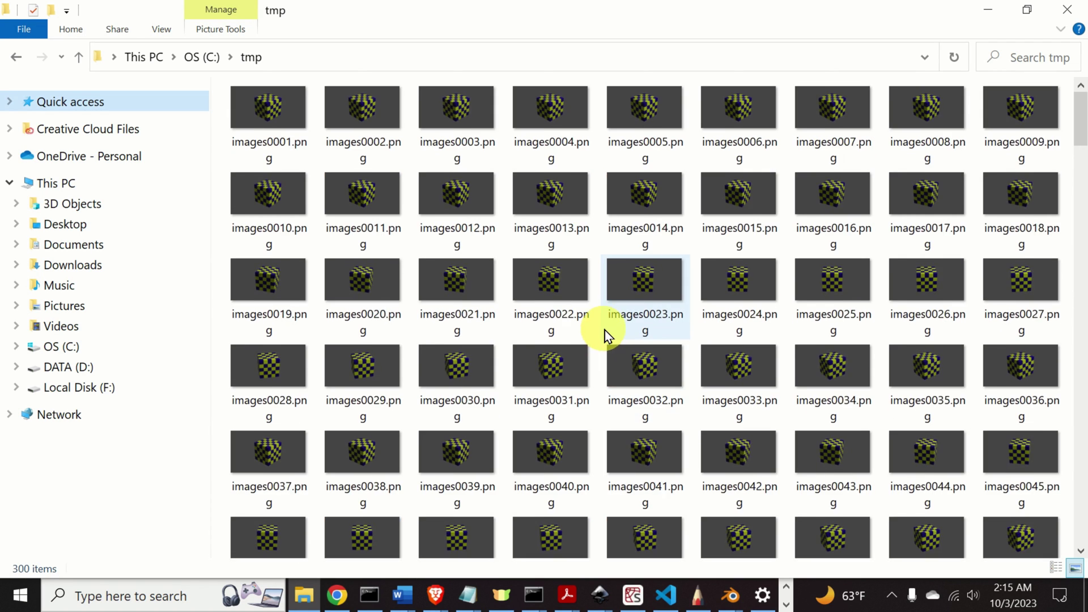
left_click(280, 126)
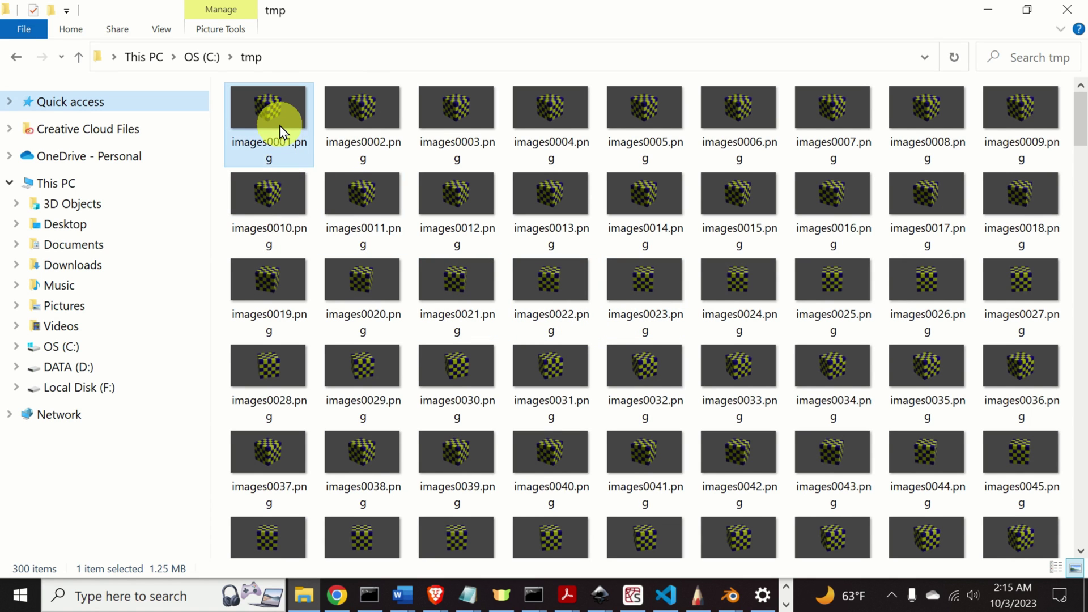
scroll(424, 262, "down", 20)
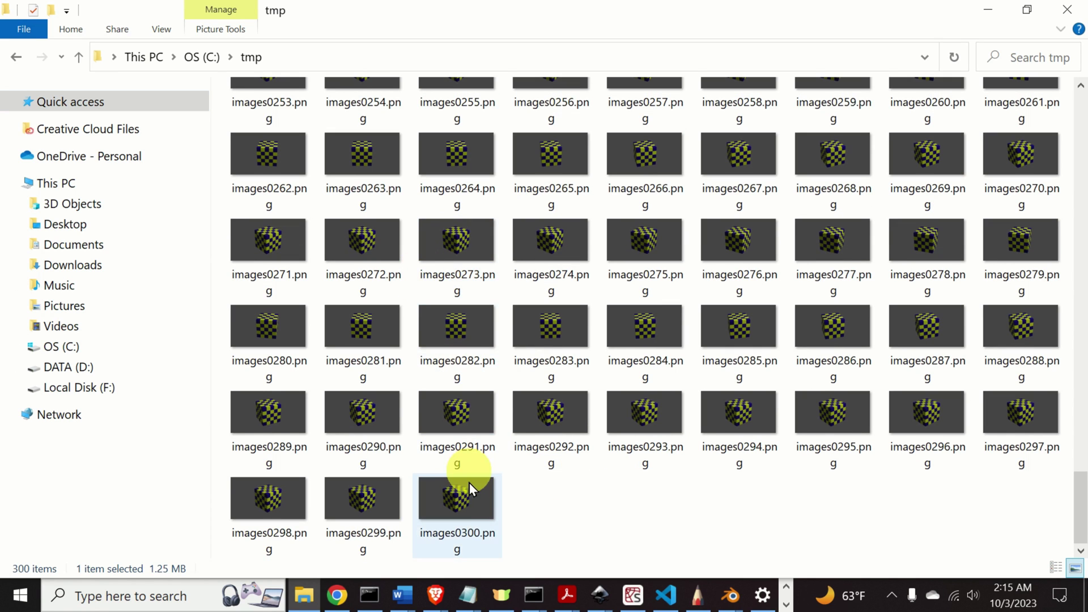
scroll(461, 479, "up", 20)
scroll(447, 440, "up", 10)
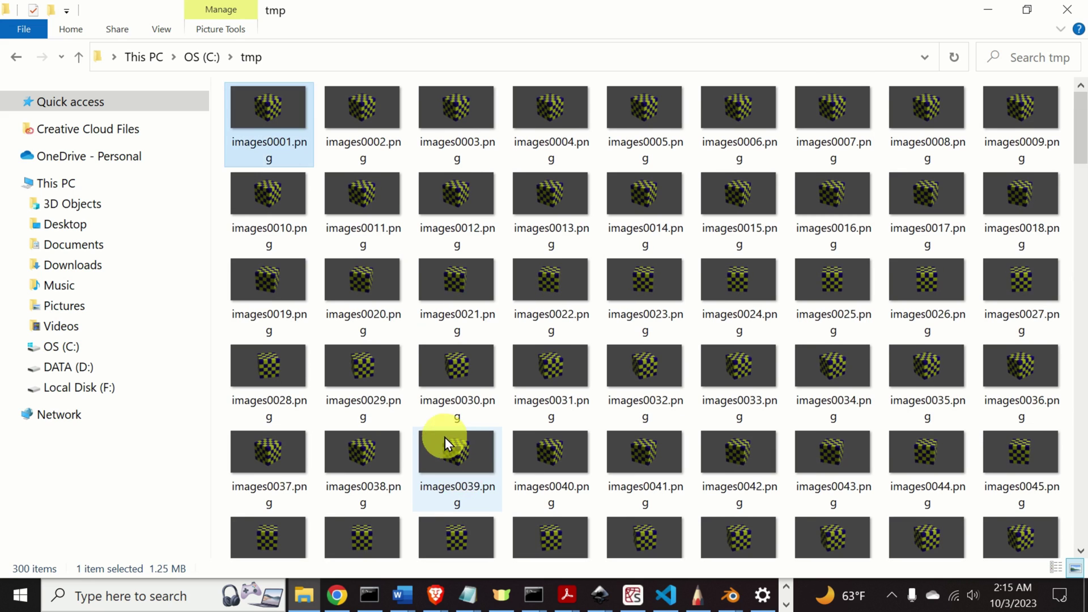
double_click(262, 107)
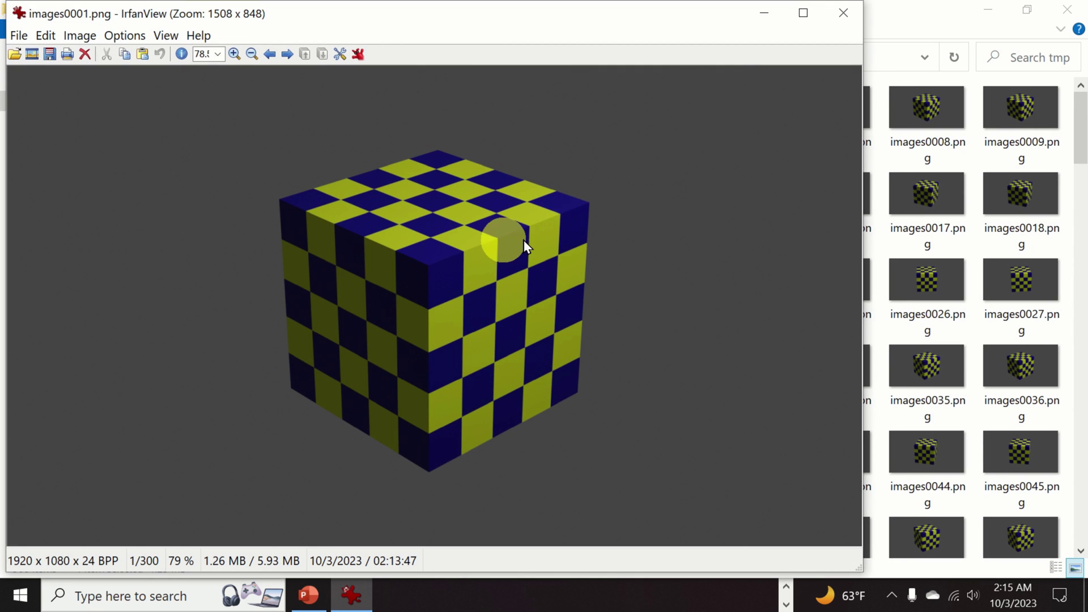
left_click(843, 13)
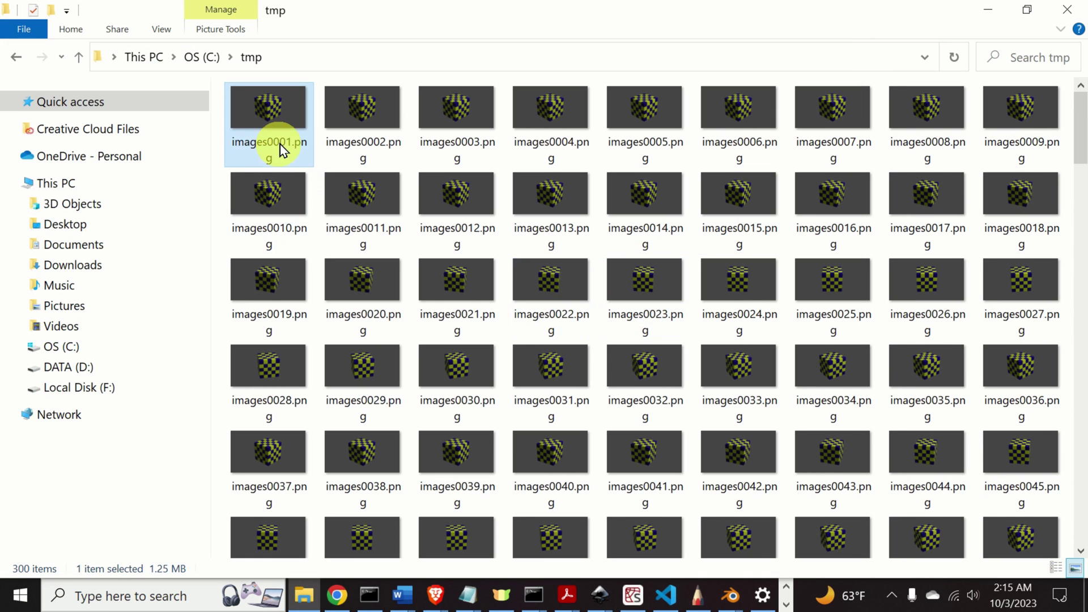
View the last rendered frame, images0300.png, and close the image viewer
scroll(444, 206, "down", 20)
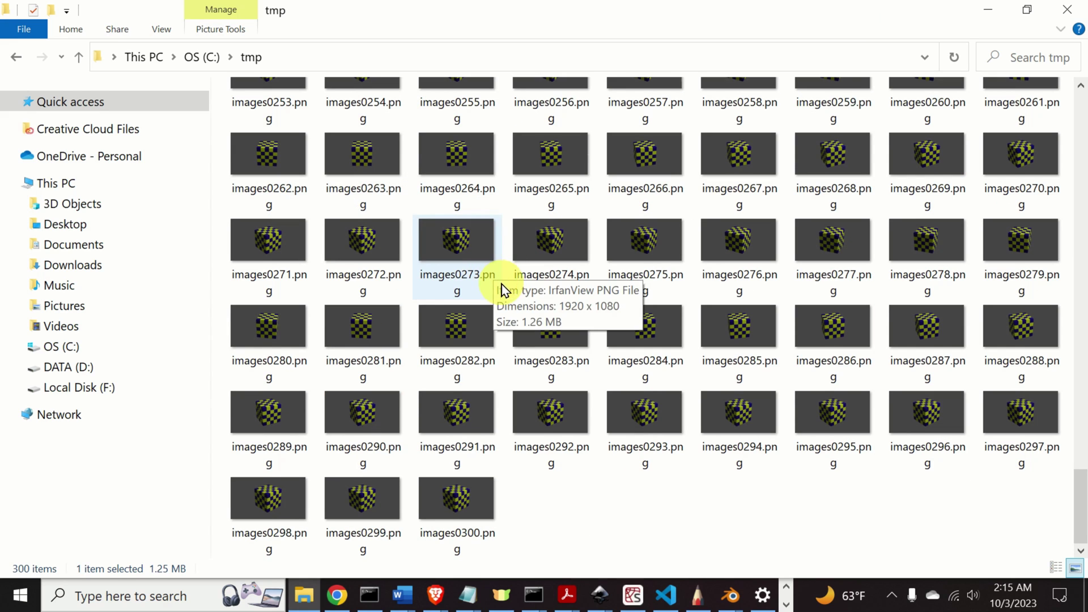
double_click(456, 498)
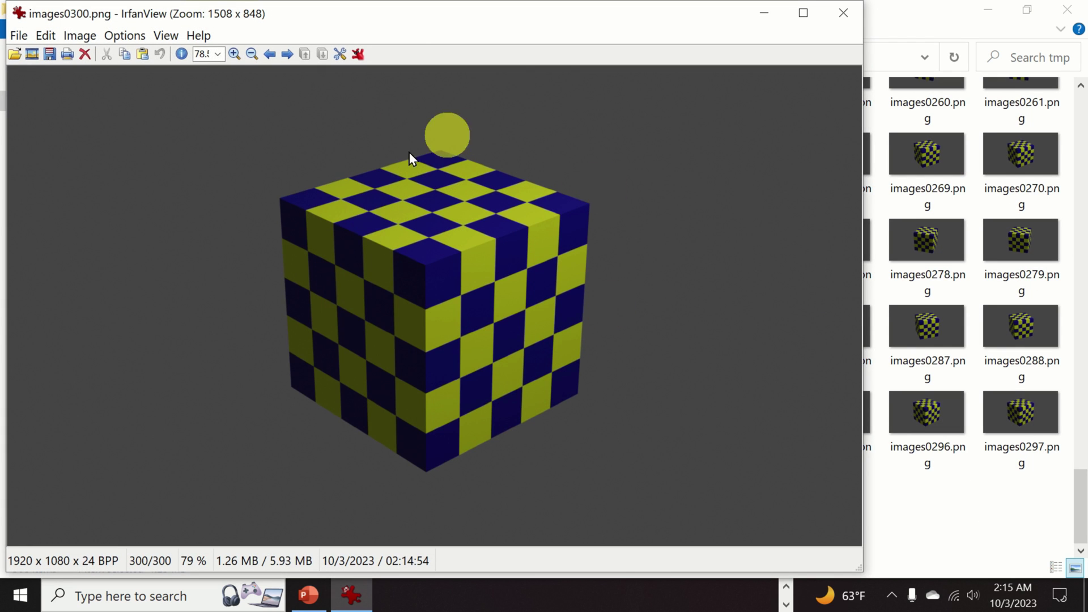
left_click(843, 13)
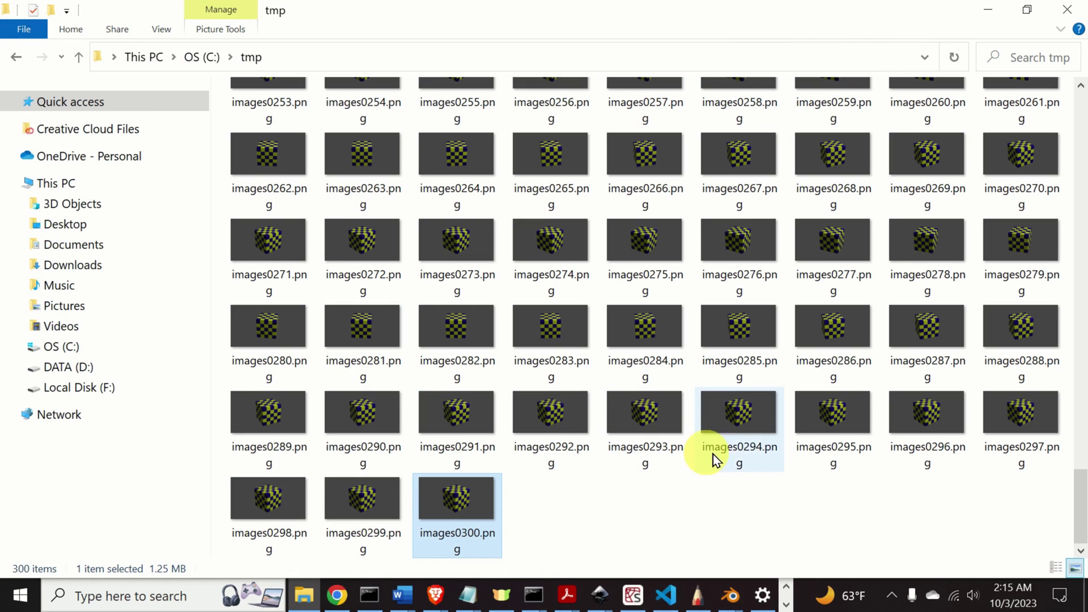
Switch back to Blender, close the separate render result window and deselect the cube in the main viewport
mouse_move(730, 595)
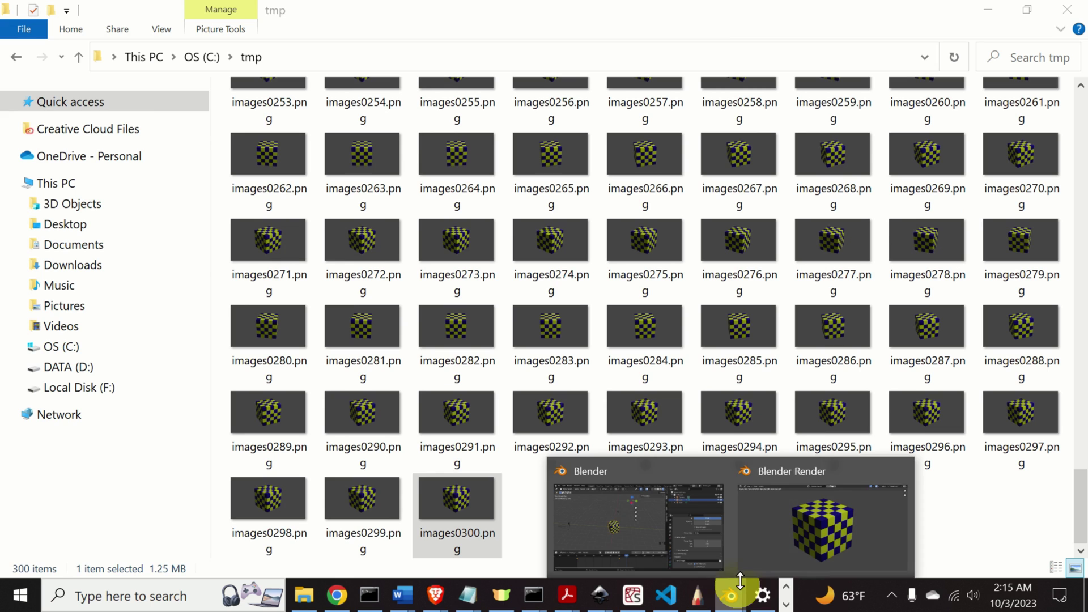
left_click(683, 520)
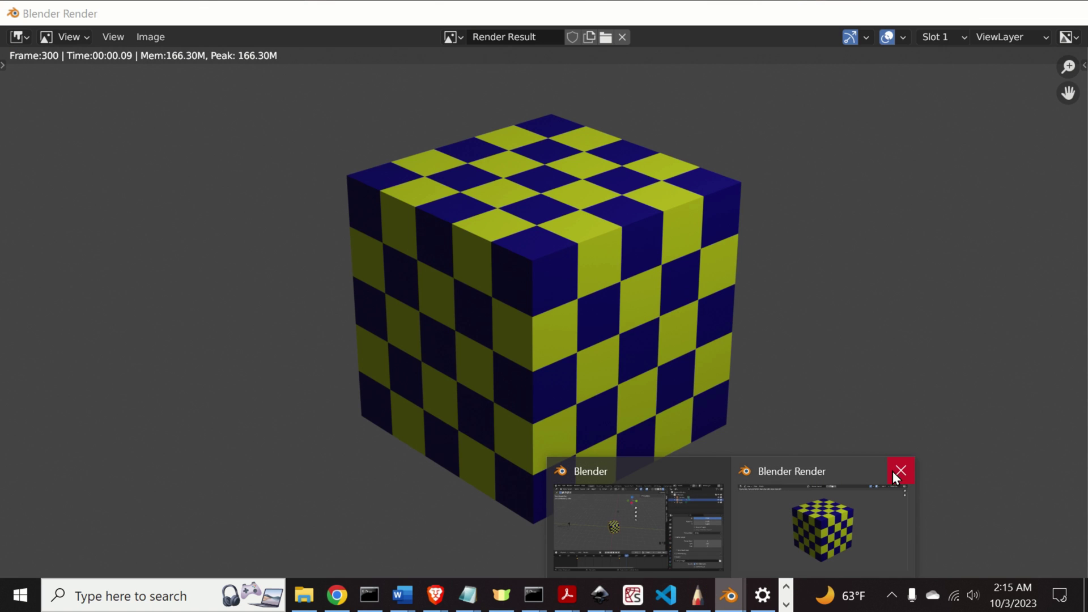
left_click(896, 472)
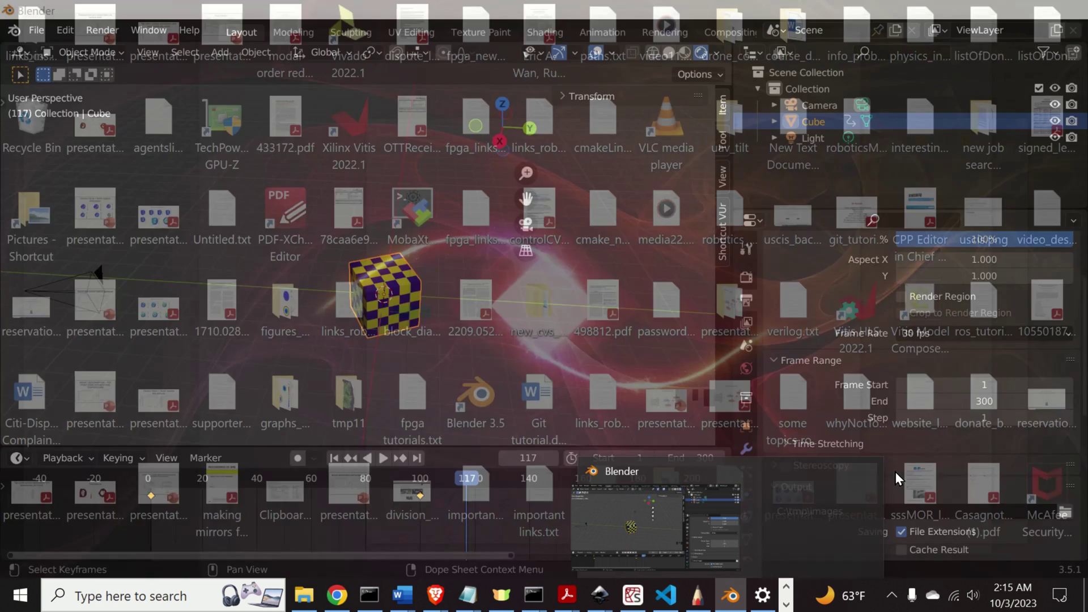
left_click(473, 270)
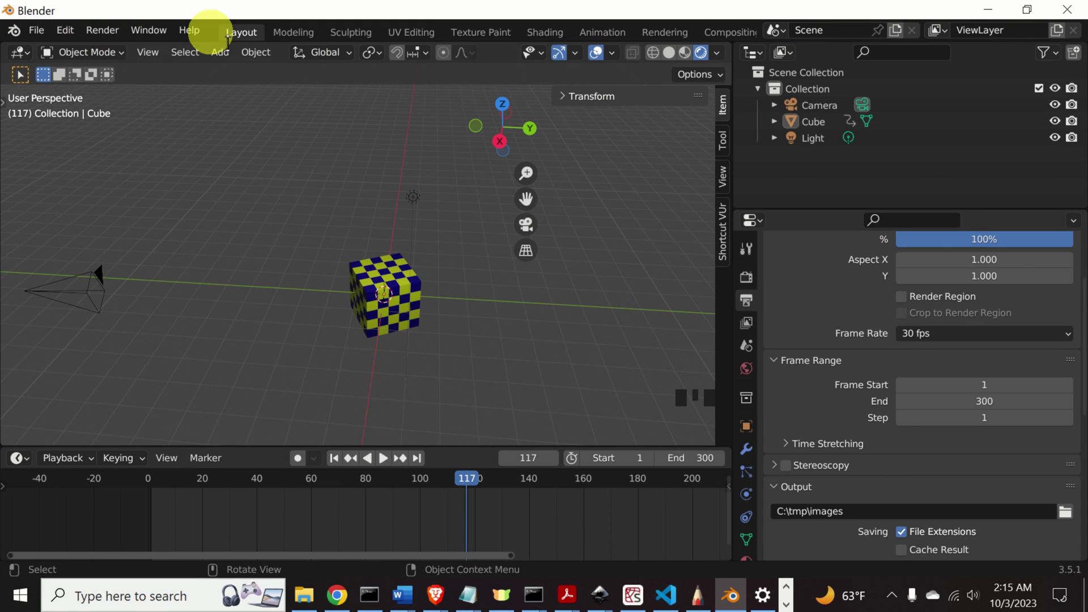
Add a Video Editing workspace to the project
scroll(731, 37, "up", 1)
scroll(733, 35, "up", 3)
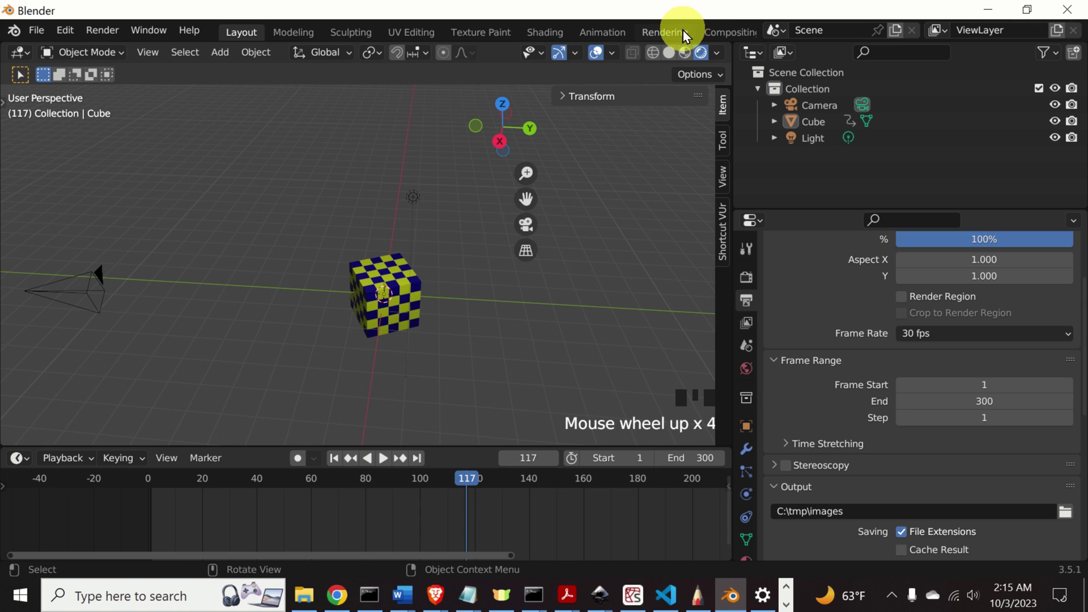
scroll(708, 34, "up", 1)
scroll(700, 33, "down", 7)
scroll(704, 27, "down", 7)
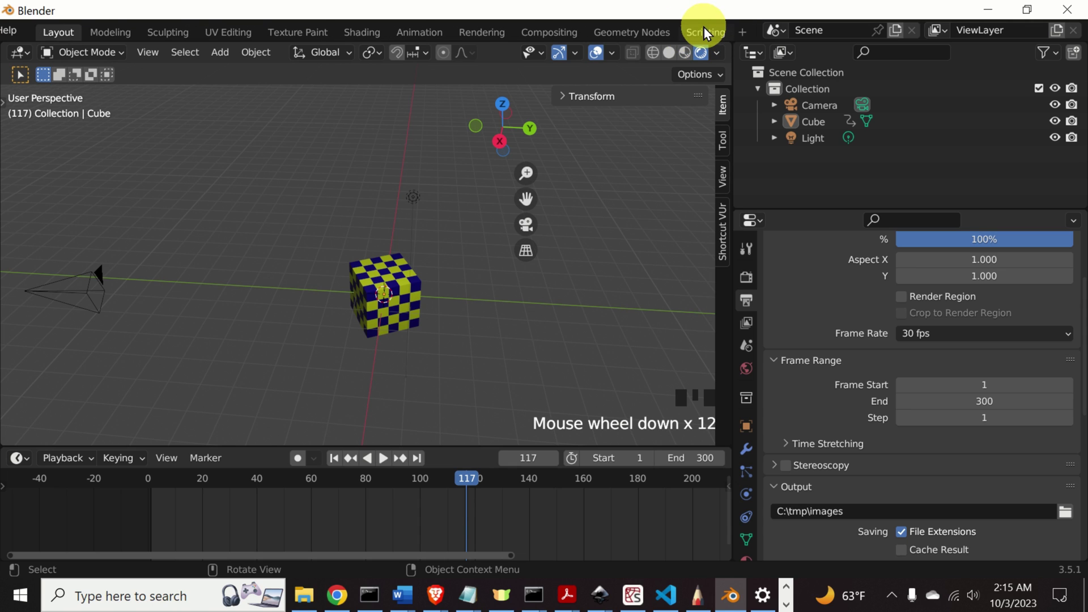
left_click(743, 29)
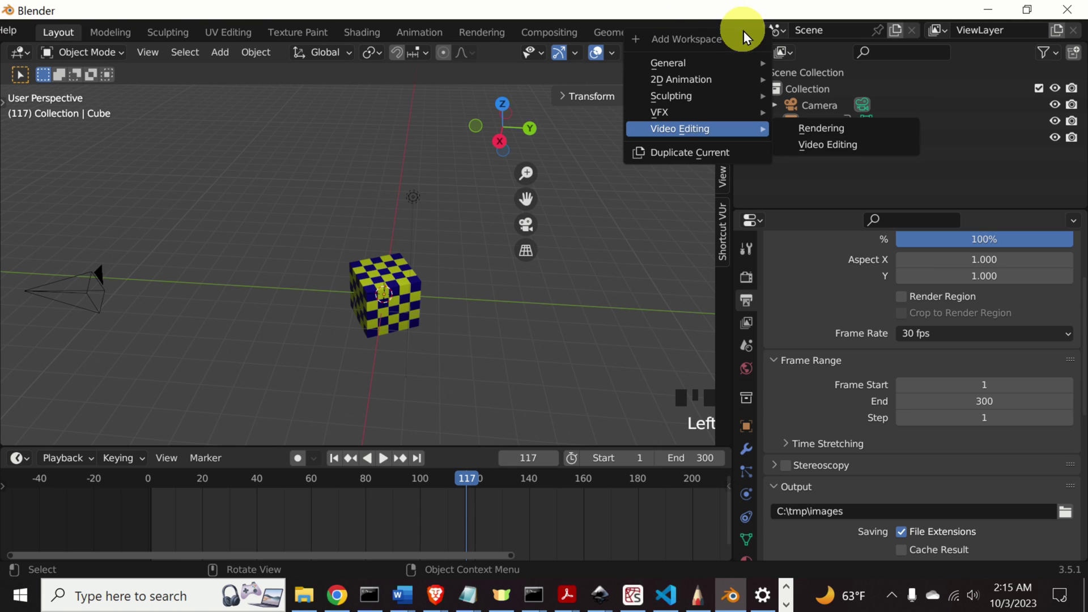
mouse_move(705, 127)
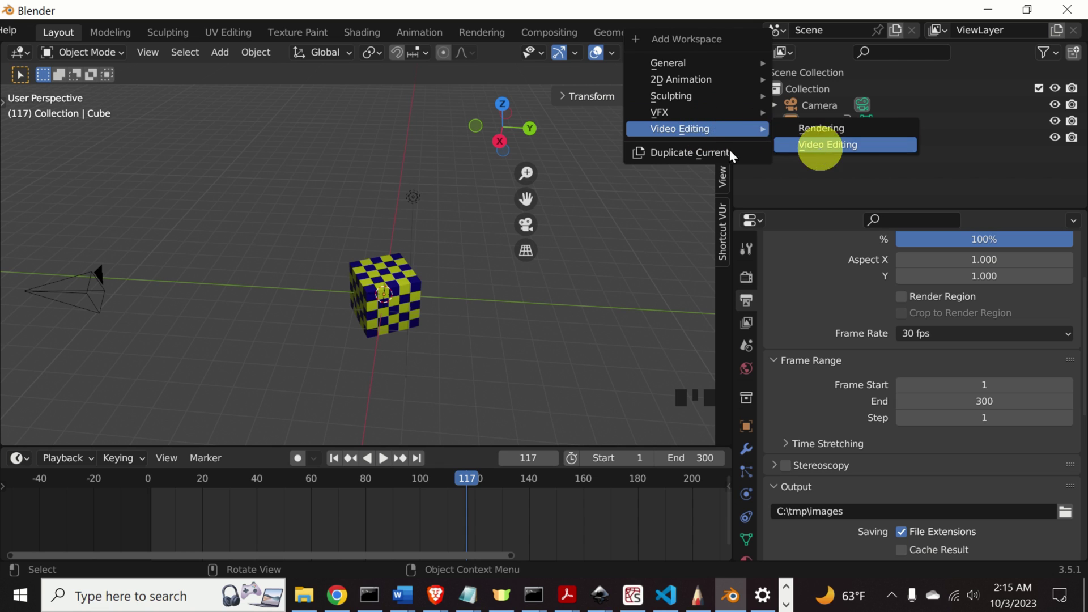
left_click(818, 145)
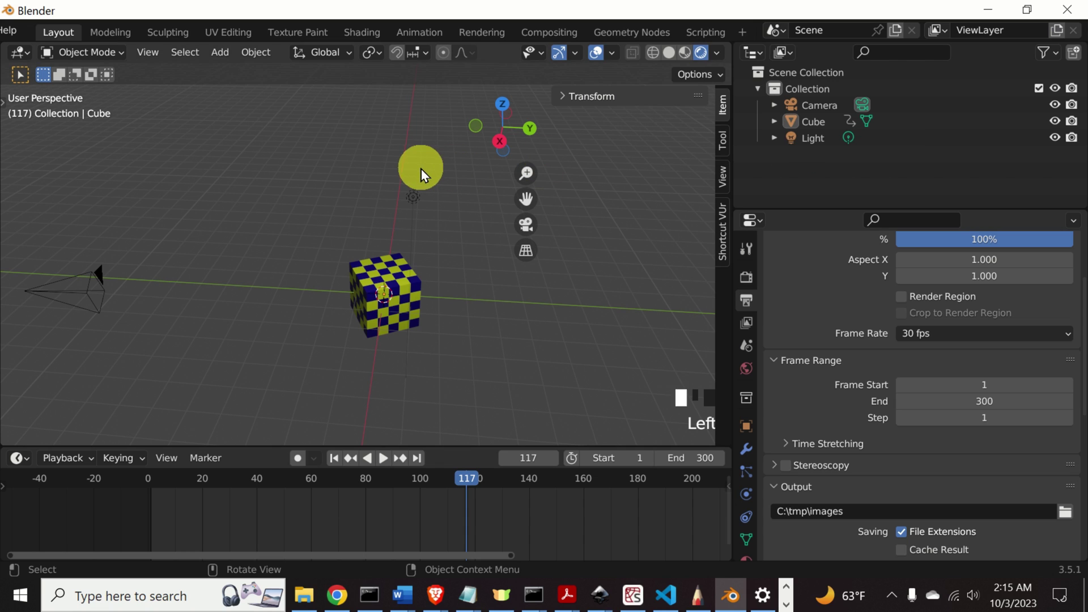
left_click(742, 33)
mouse_move(684, 130)
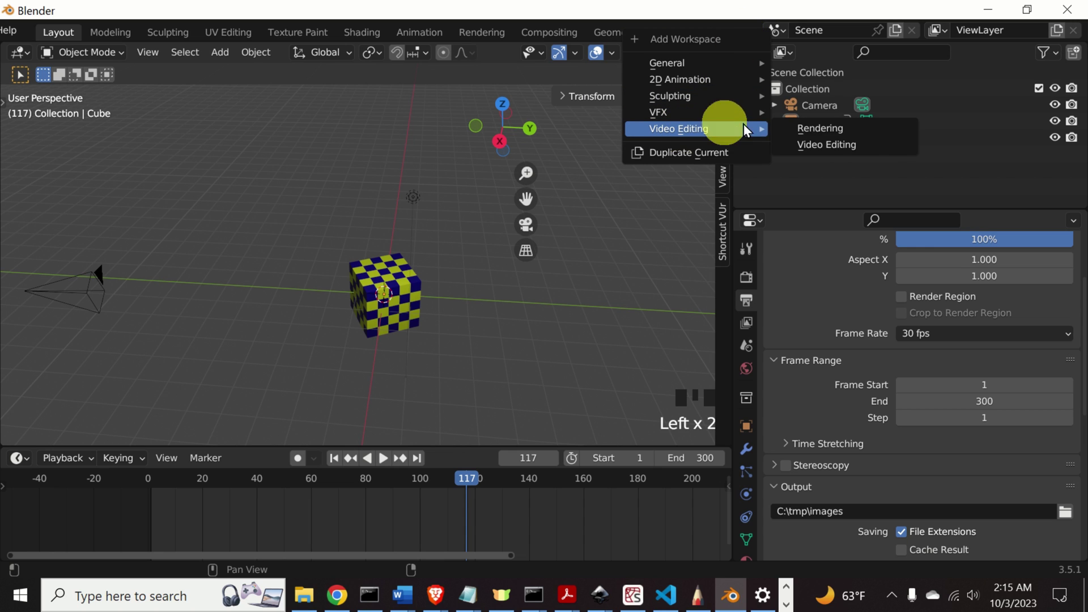
left_click(827, 145)
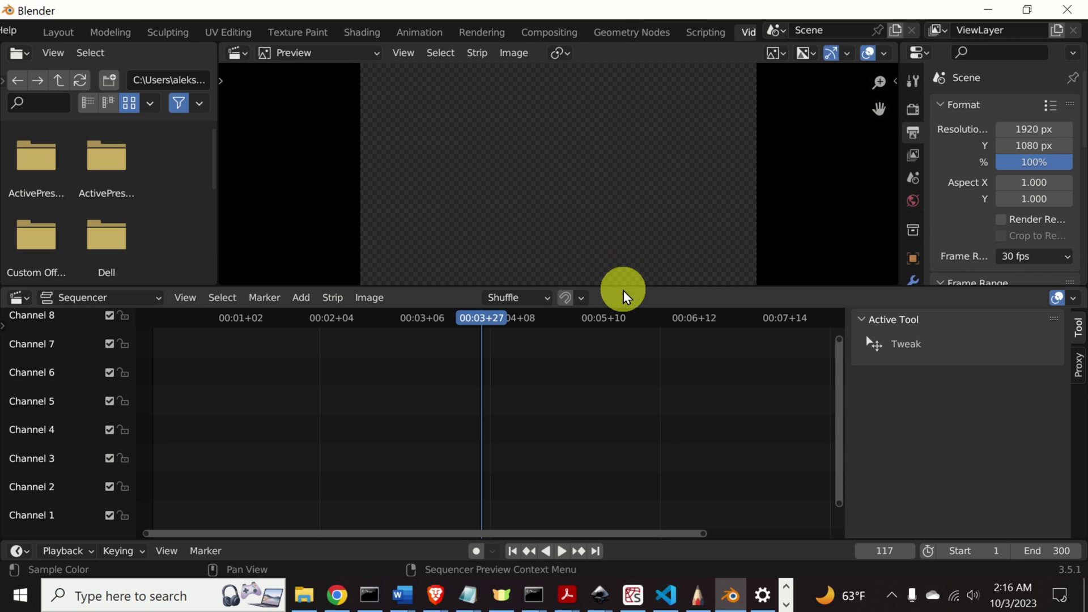
Enlarge the upper preview area and change its view type from Preview to Sequencer
left_click_drag(627, 287, 628, 343)
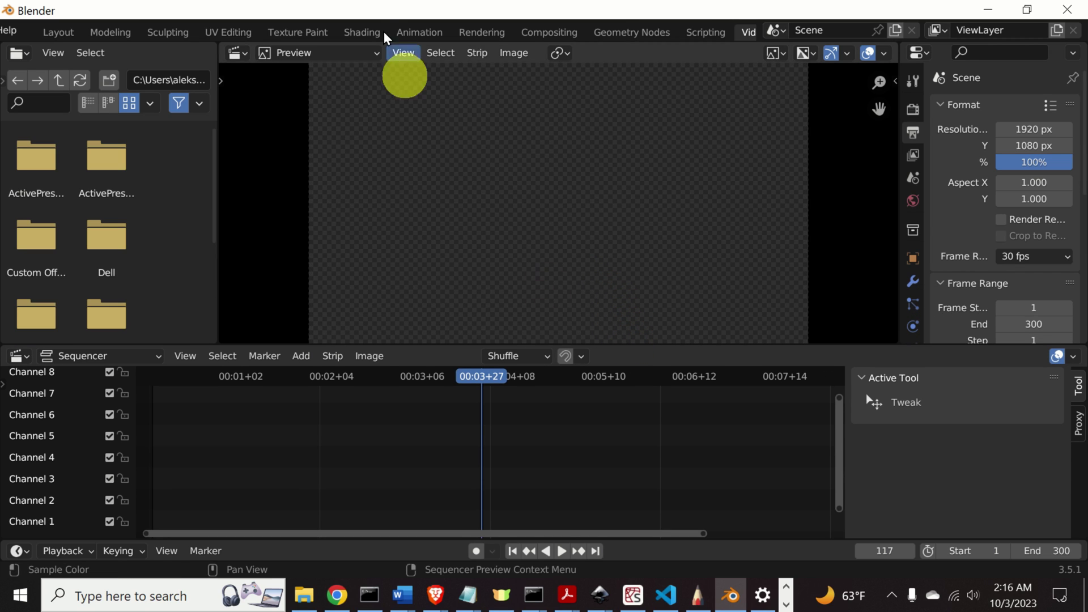
left_click(377, 54)
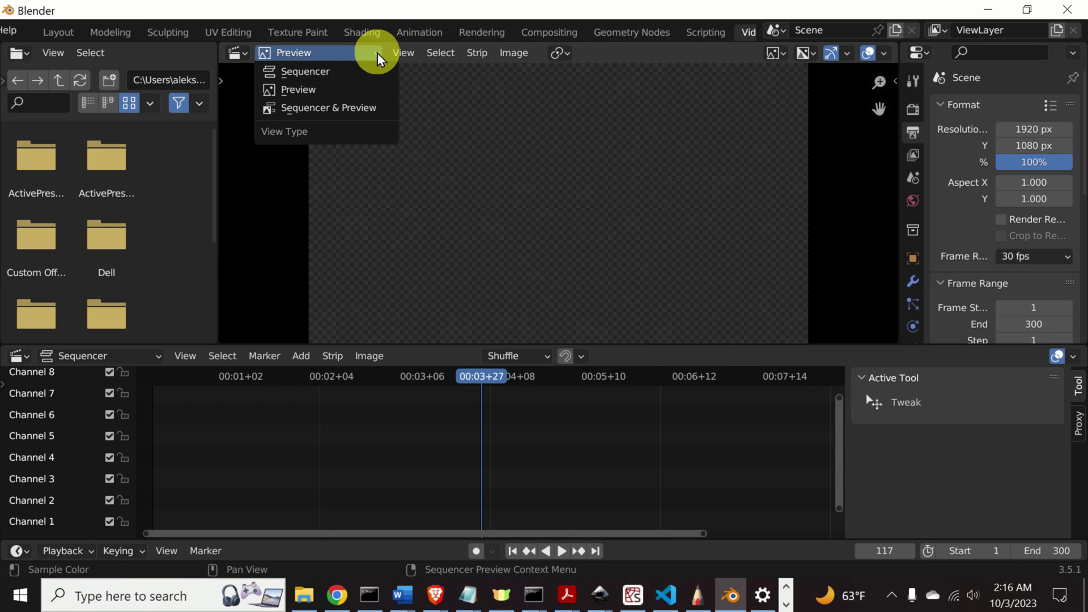
left_click(331, 74)
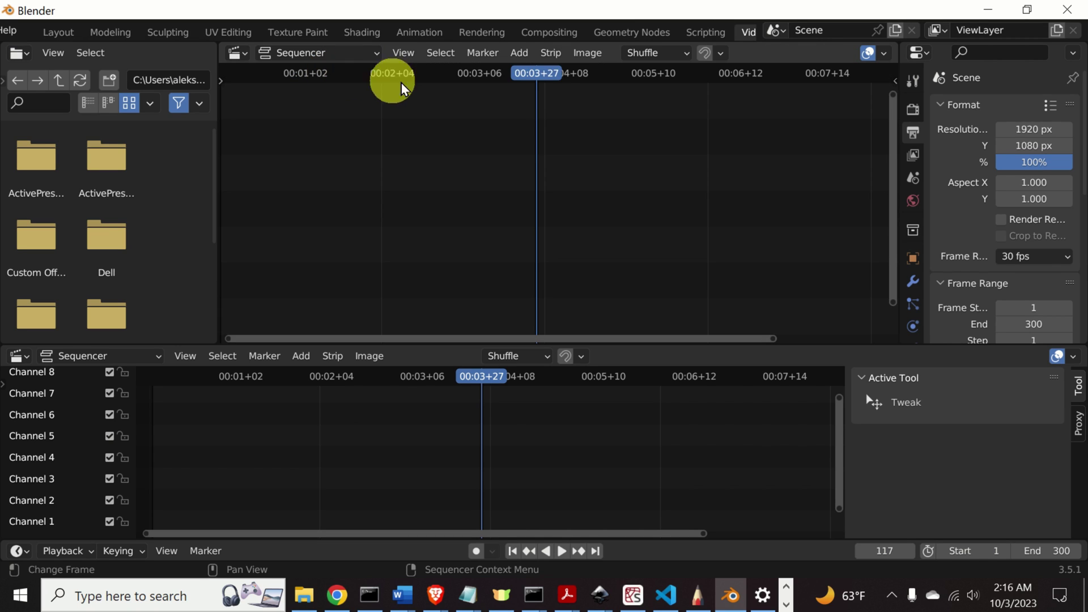
Add all the PNG images in C:\tmp as an image sequence strip and slide it to start at 00:00
left_click(518, 53)
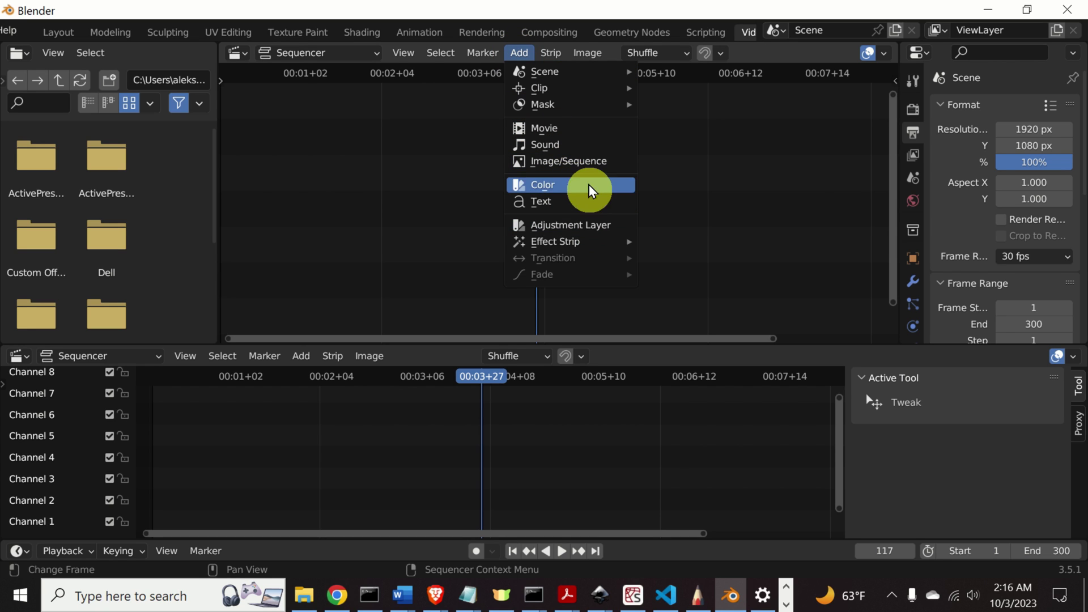
left_click(588, 162)
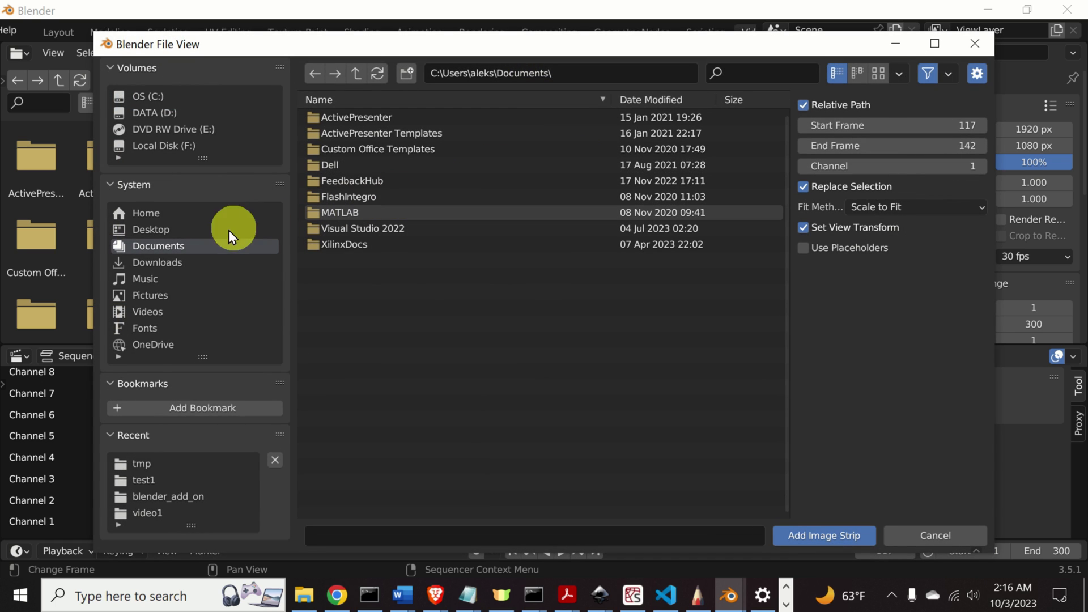
left_click(159, 97)
left_click(369, 433)
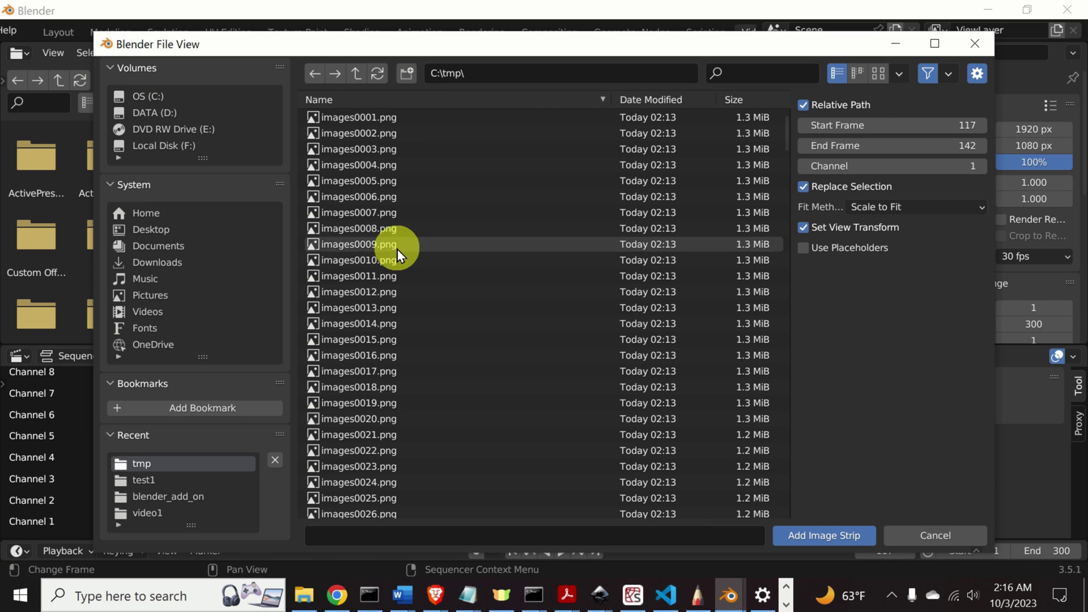
left_click(397, 249)
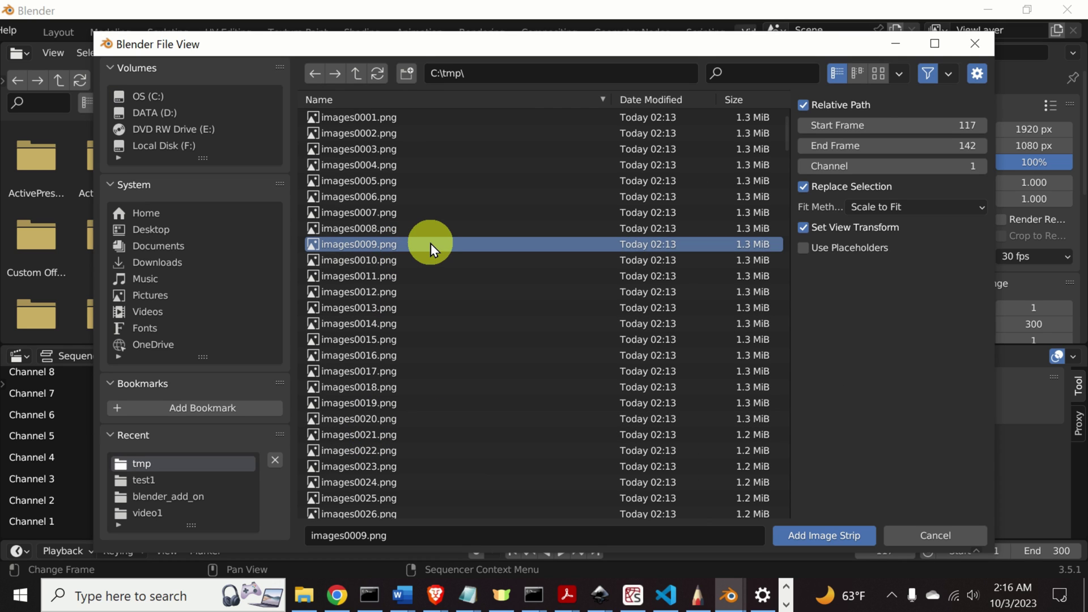
key("a")
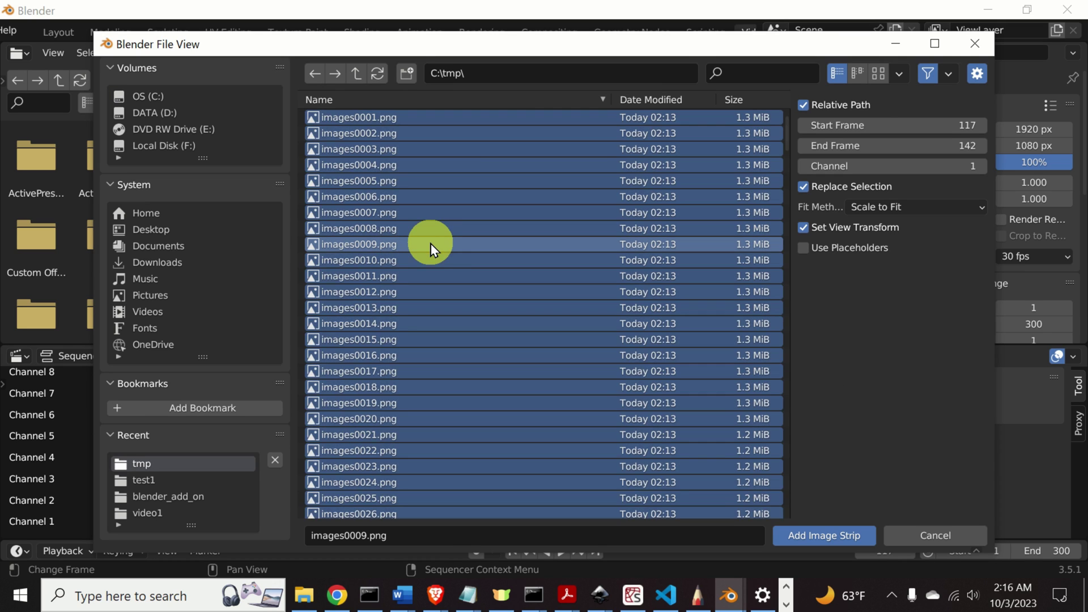
left_click(814, 541)
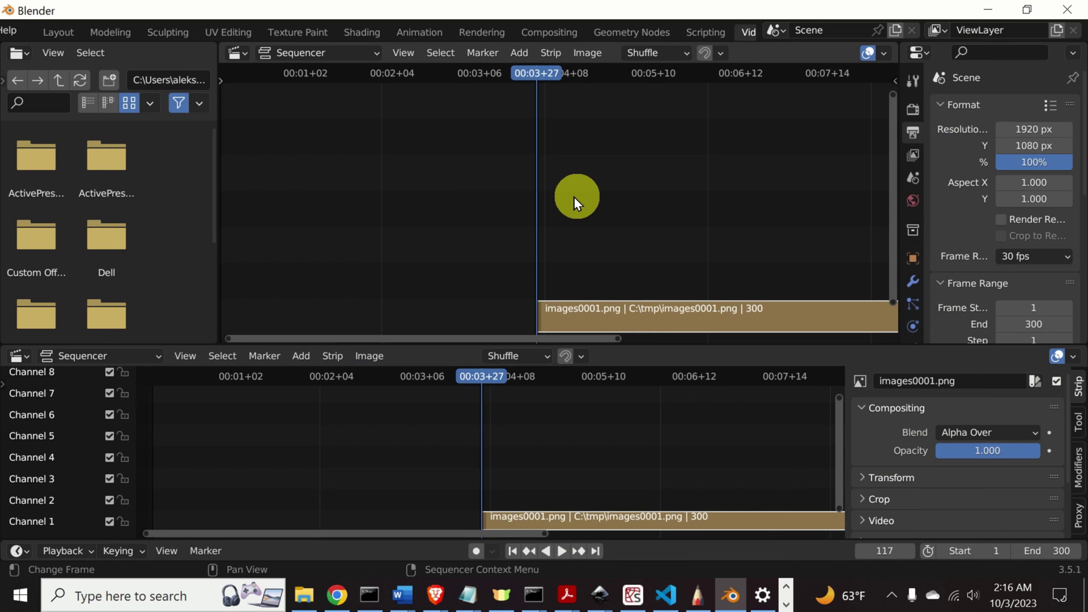
scroll(573, 195, "down", 5)
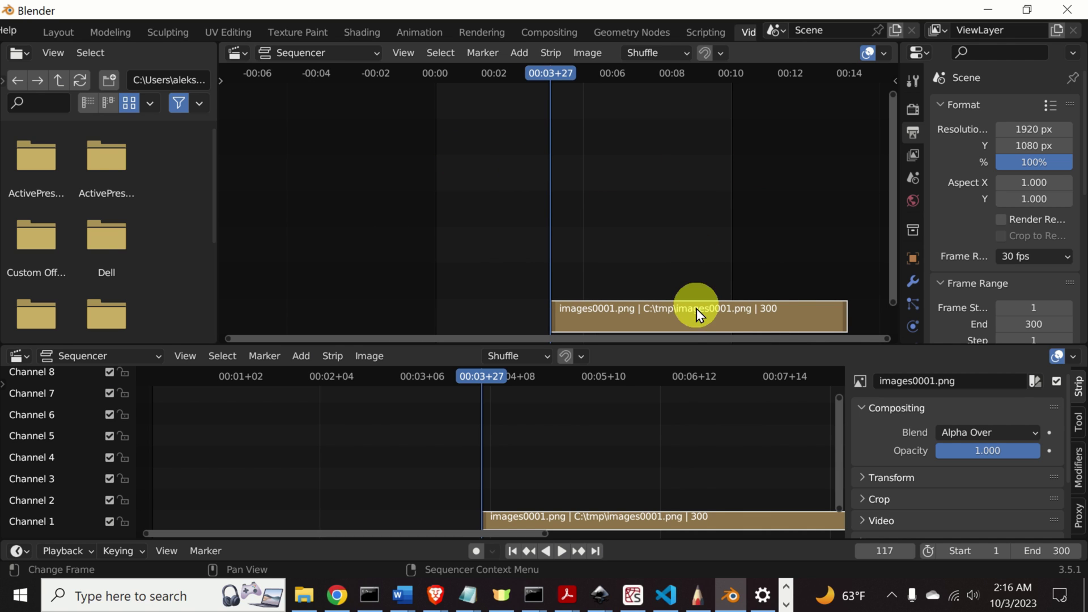
left_click_drag(694, 313, 578, 306)
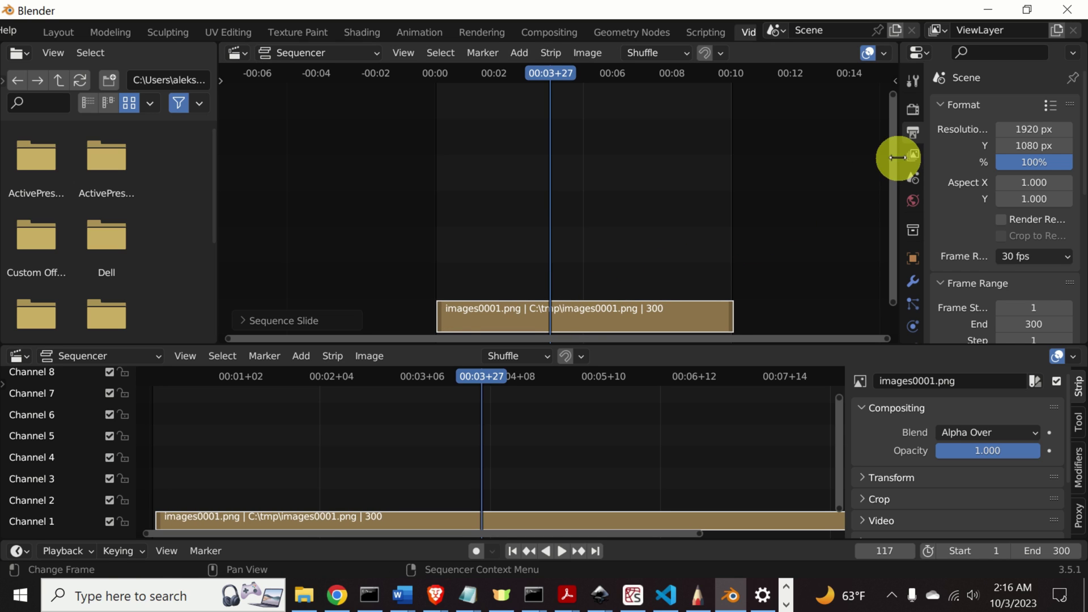
Widen the properties area and set the output path to C:\tmp\final_video
left_click_drag(897, 157, 729, 139)
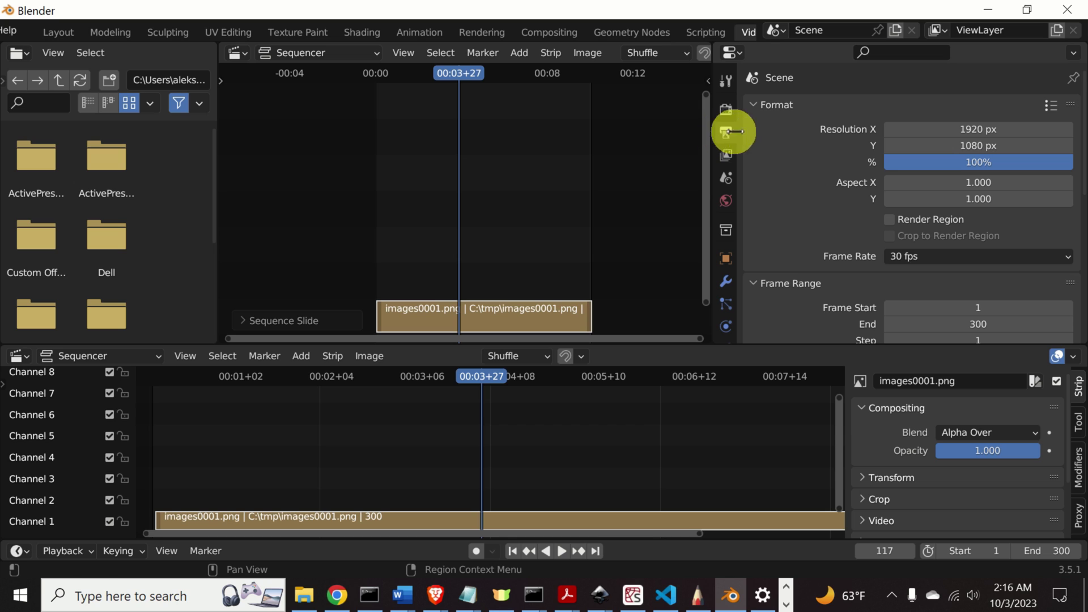
scroll(838, 206, "down", 5)
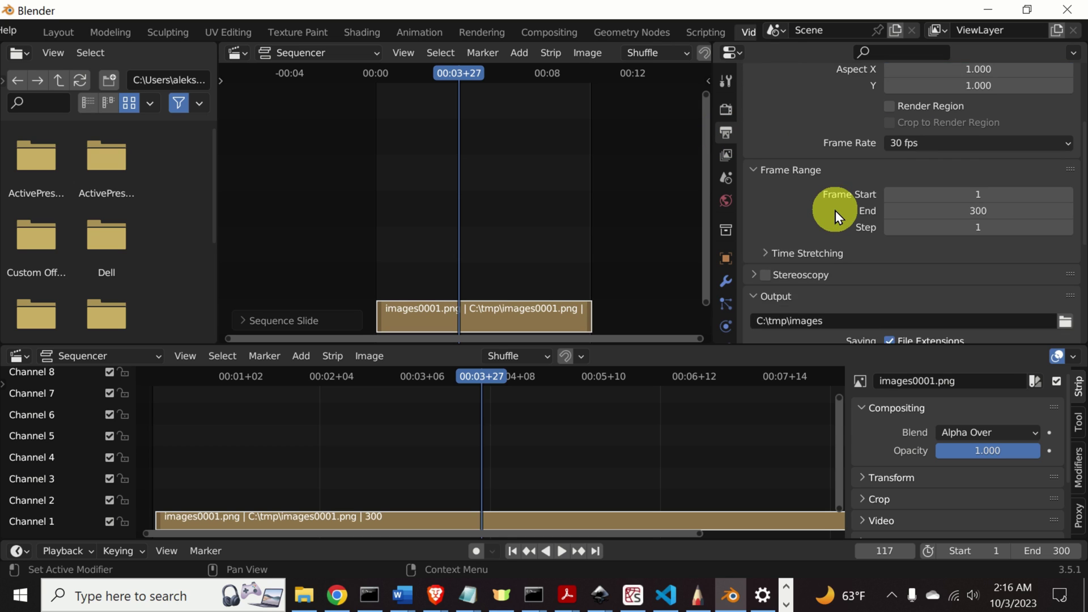
scroll(834, 212, "down", 4)
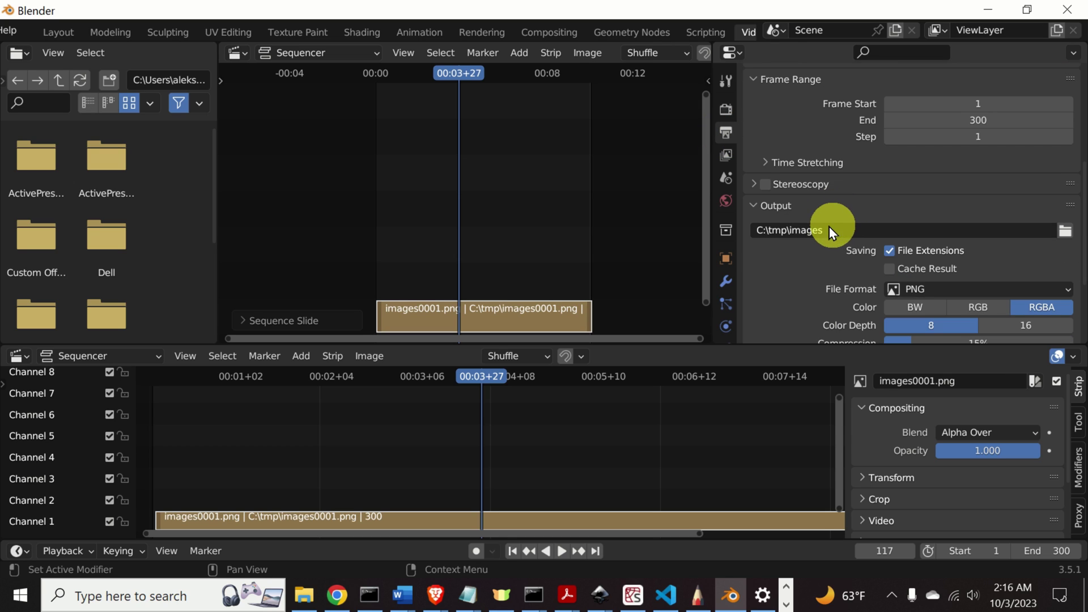
left_click(828, 230)
left_click(830, 229)
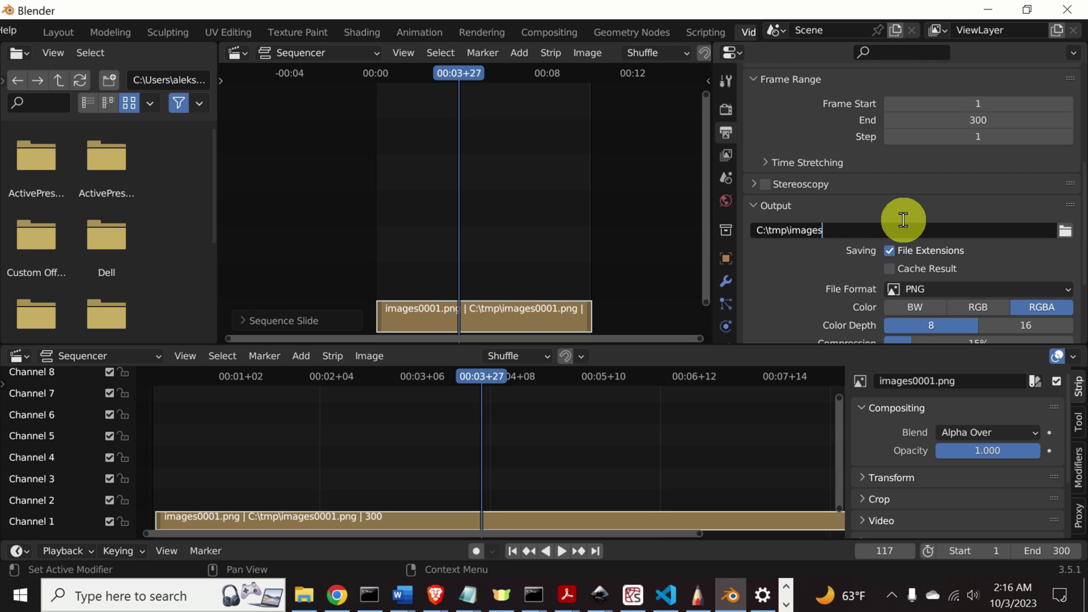
type("final_video")
key("Return")
Set the output file format to FFmpeg Video and the encoding container to MPEG-4
scroll(794, 294, "down", 1)
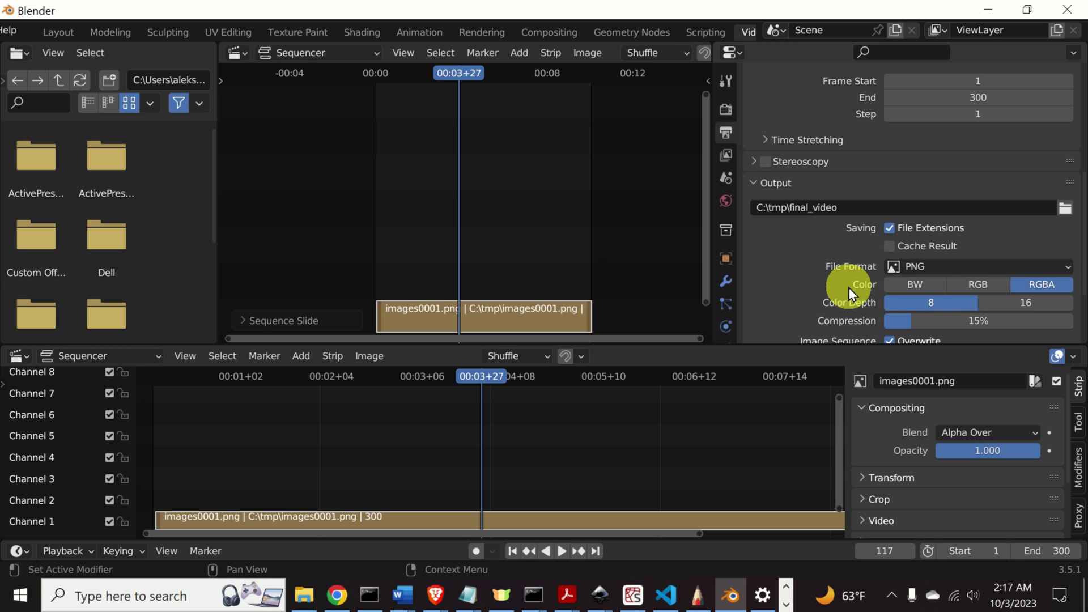
left_click(1055, 273)
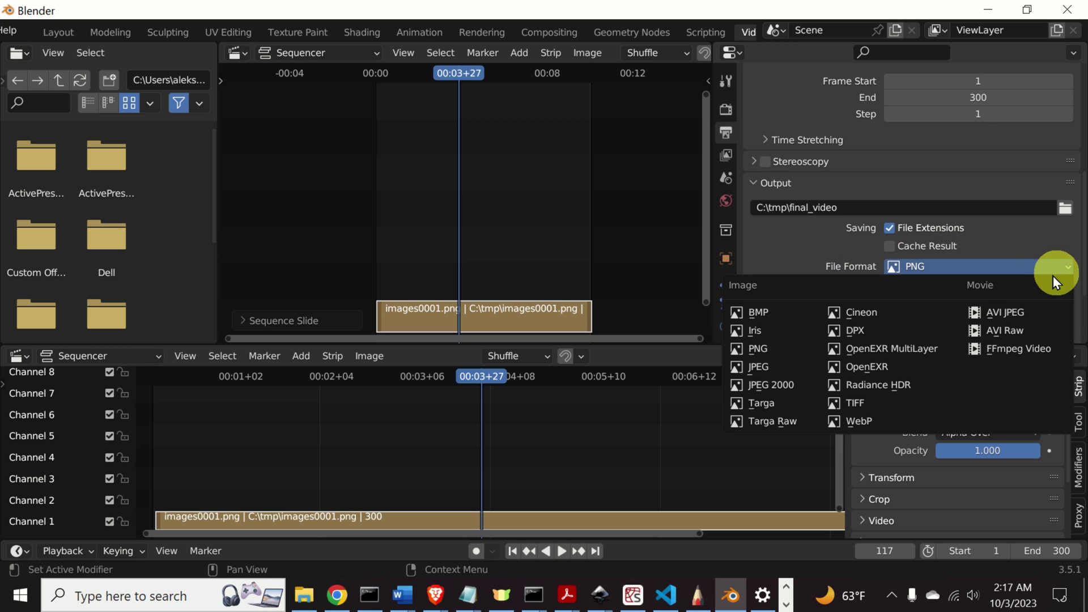
left_click(1008, 351)
scroll(800, 274, "down", 2)
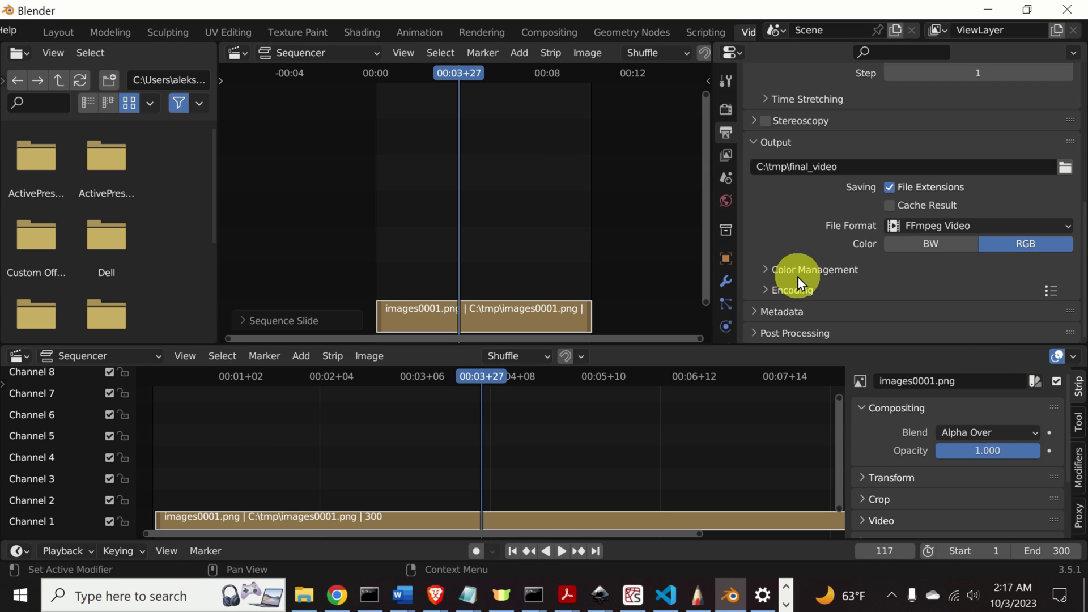
left_click(766, 289)
scroll(833, 296, "down", 2)
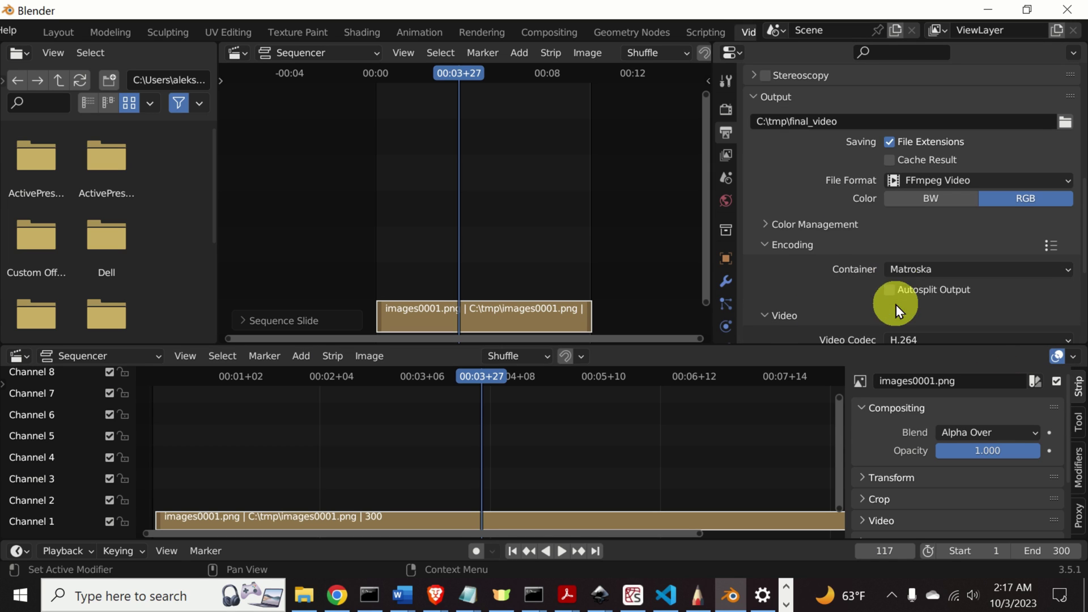
left_click(953, 269)
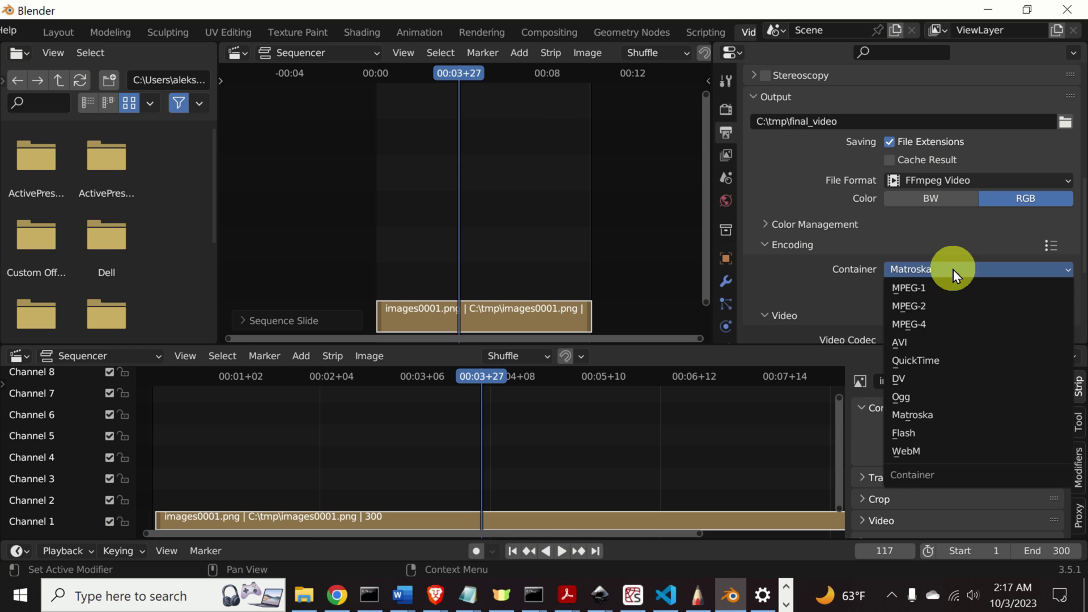
left_click(940, 325)
Set the video output quality to Lossless and review the remaining encoding settings
scroll(799, 267, "down", 4)
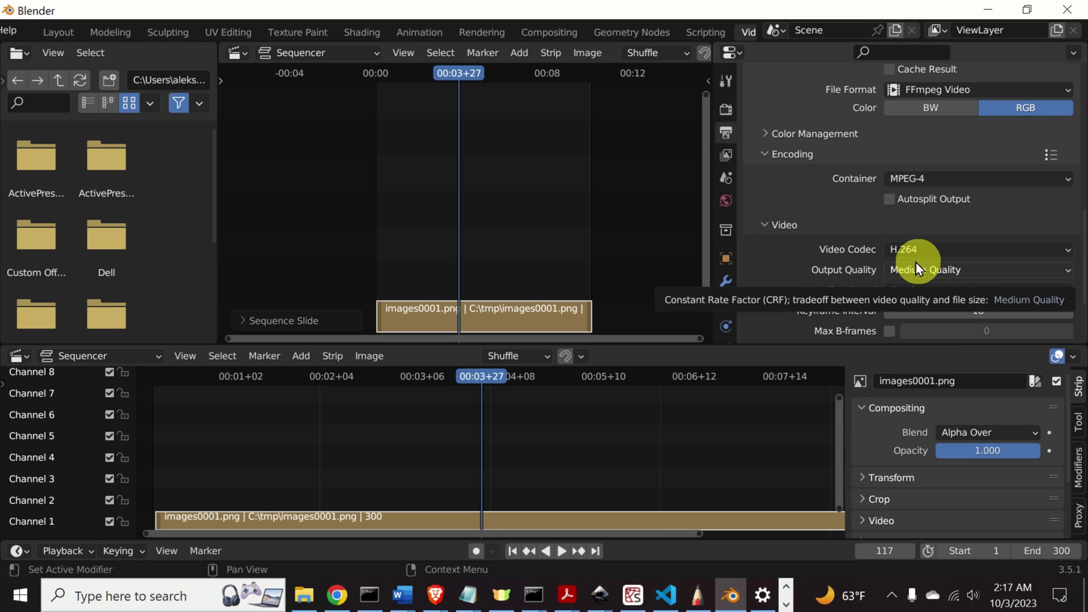
left_click(940, 271)
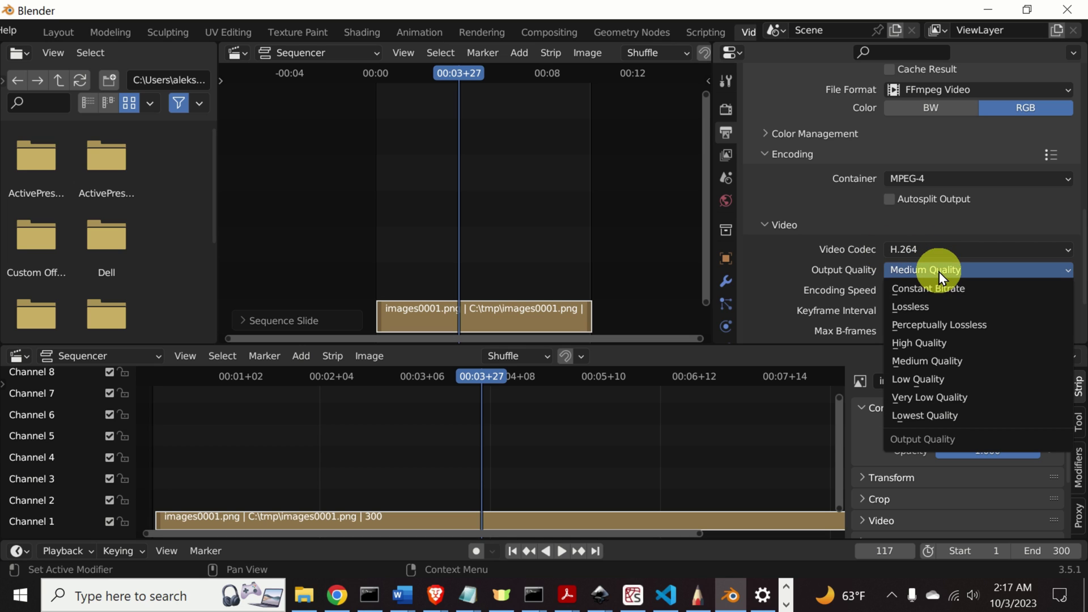
left_click(935, 310)
scroll(777, 264, "down", 3)
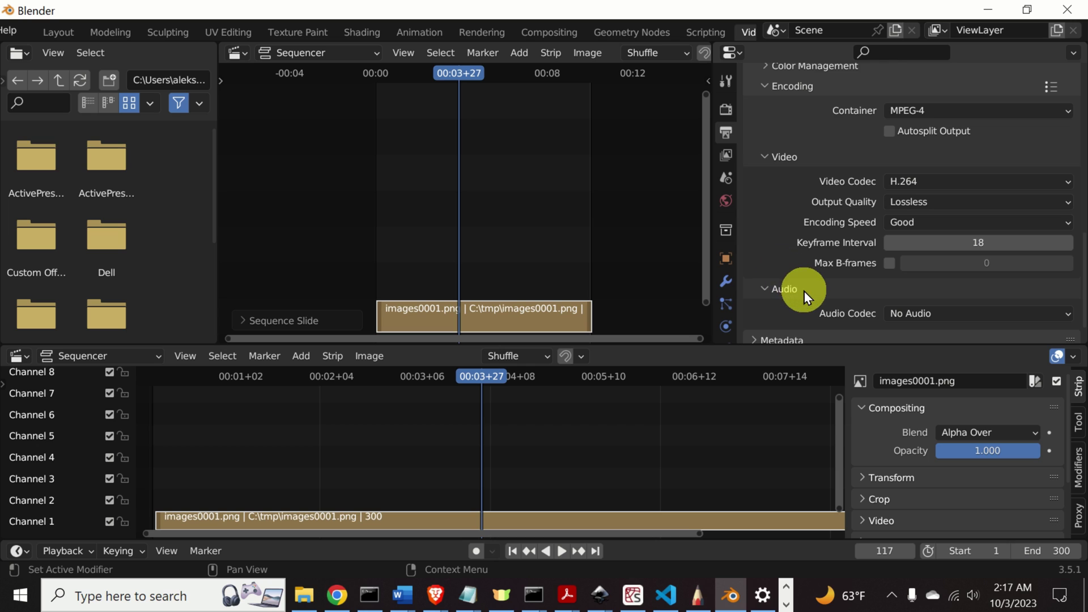
scroll(807, 289, "up", 7)
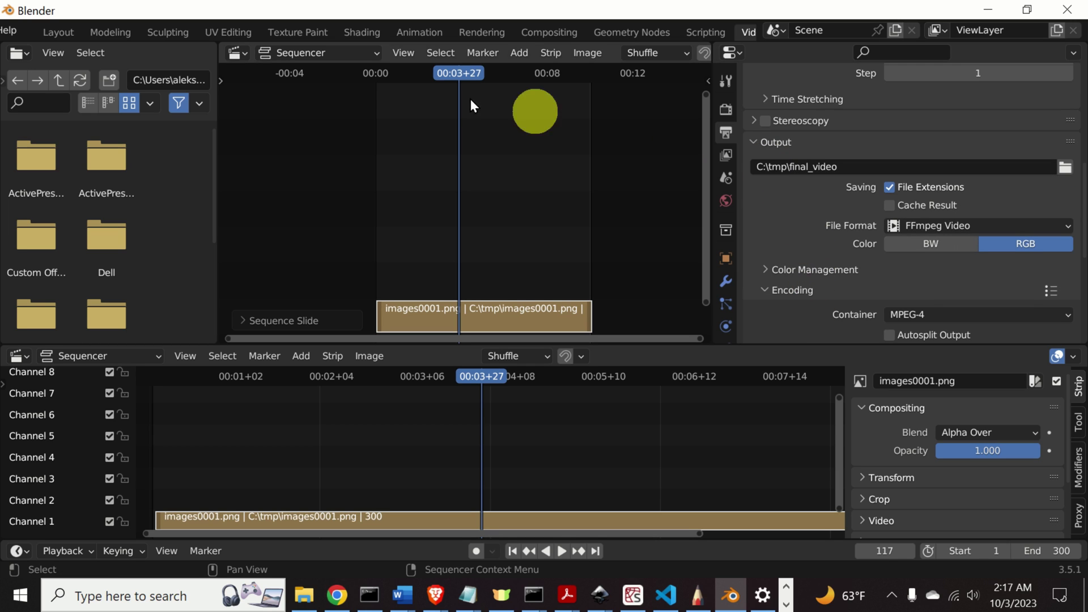
Switch to the Modeling workspace and render the full animation to the output video file
left_click(120, 31)
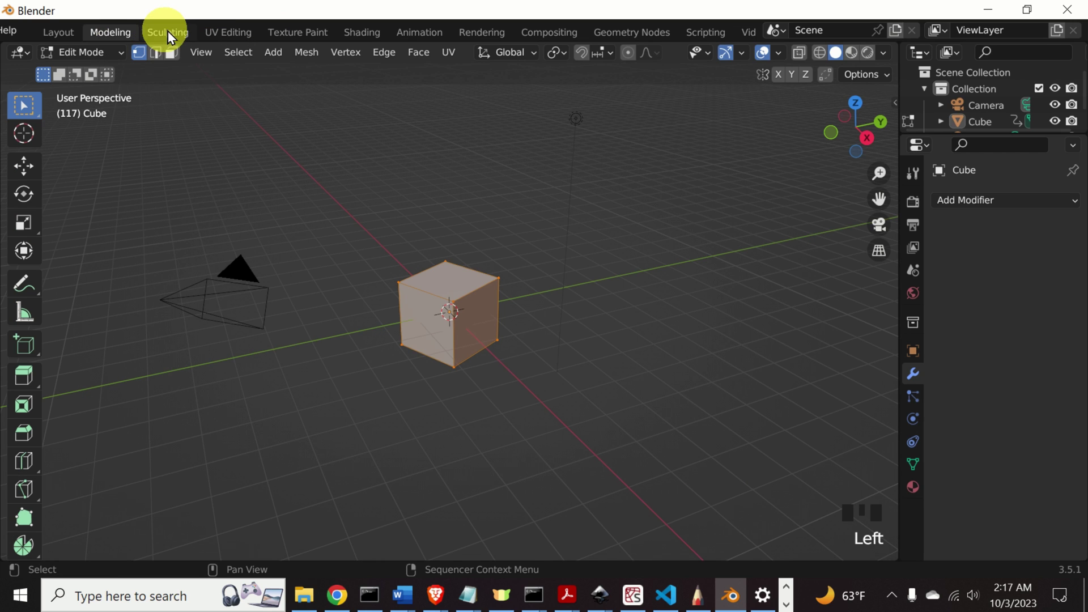
scroll(25, 28, "up", 6)
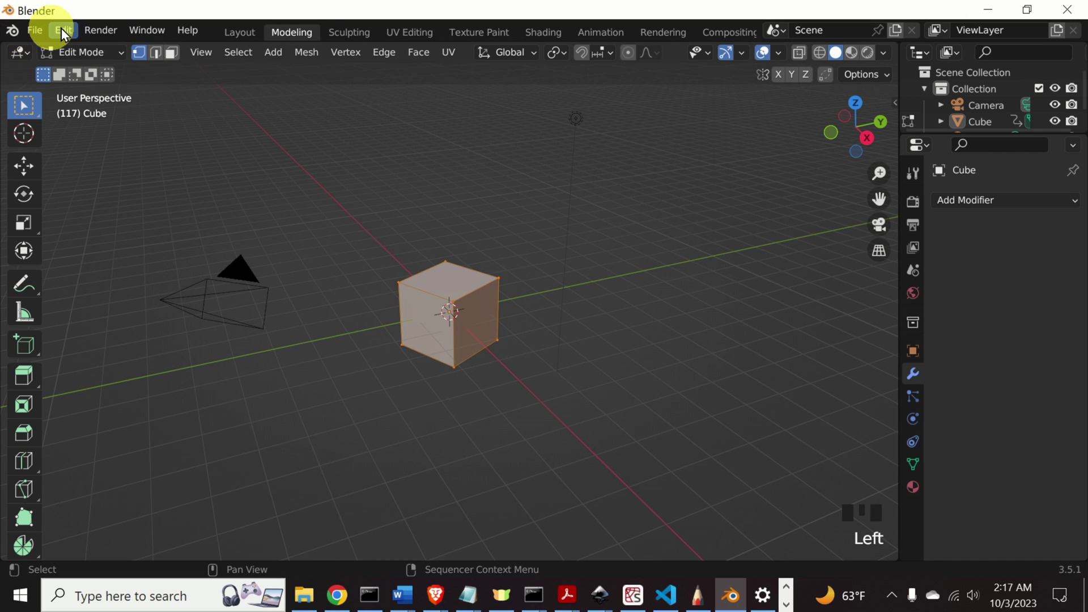
left_click(96, 30)
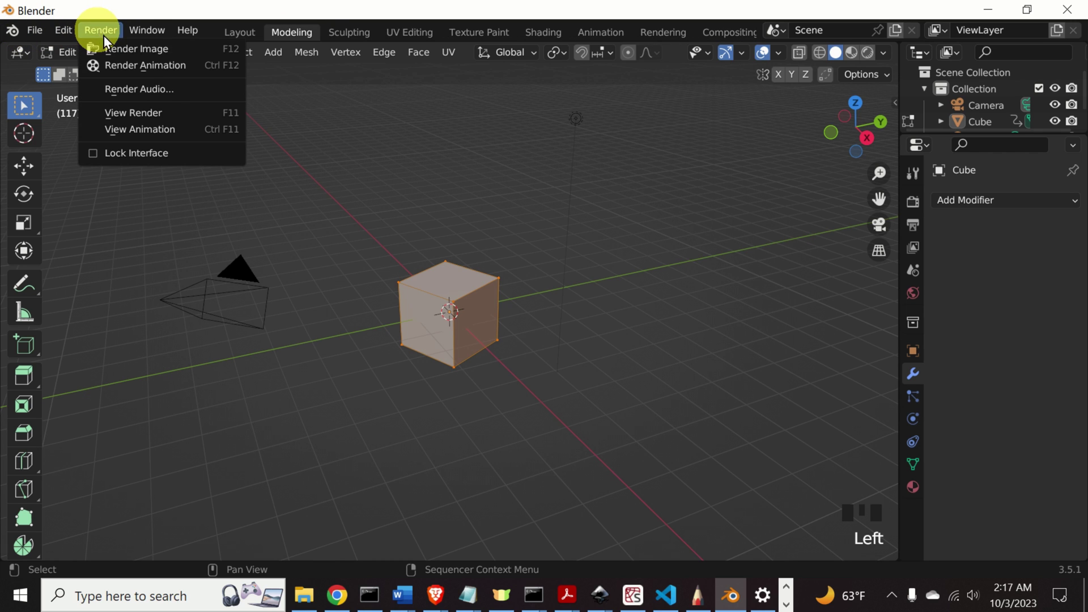
left_click(172, 67)
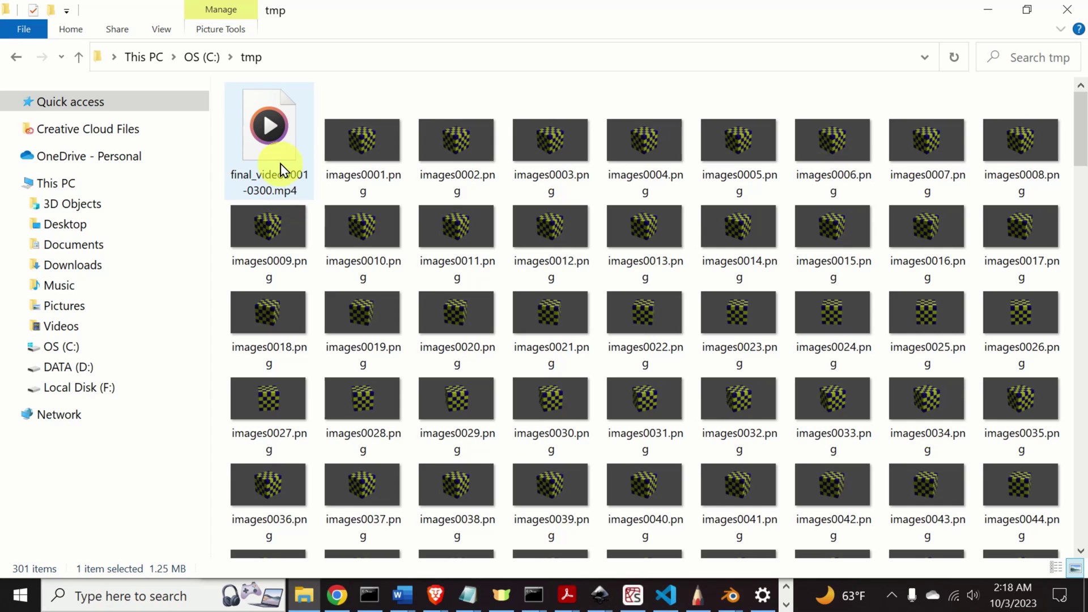
In File Explorer, open the rendered final_video0001-0300.mp4 from C:\tmp with VLC media player
left_click(280, 155)
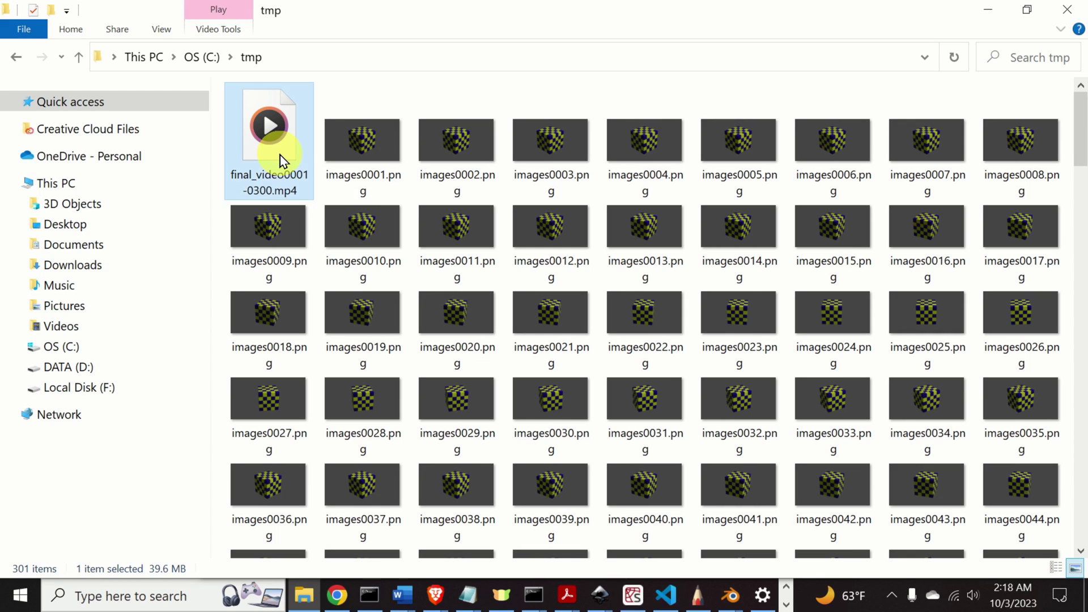
right_click(280, 155)
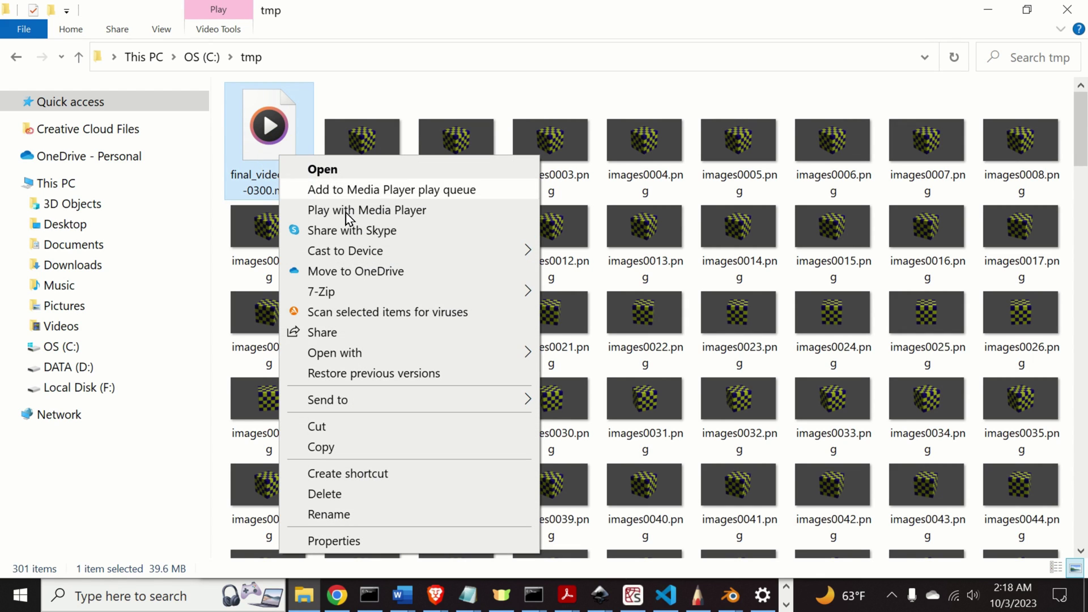
mouse_move(403, 350)
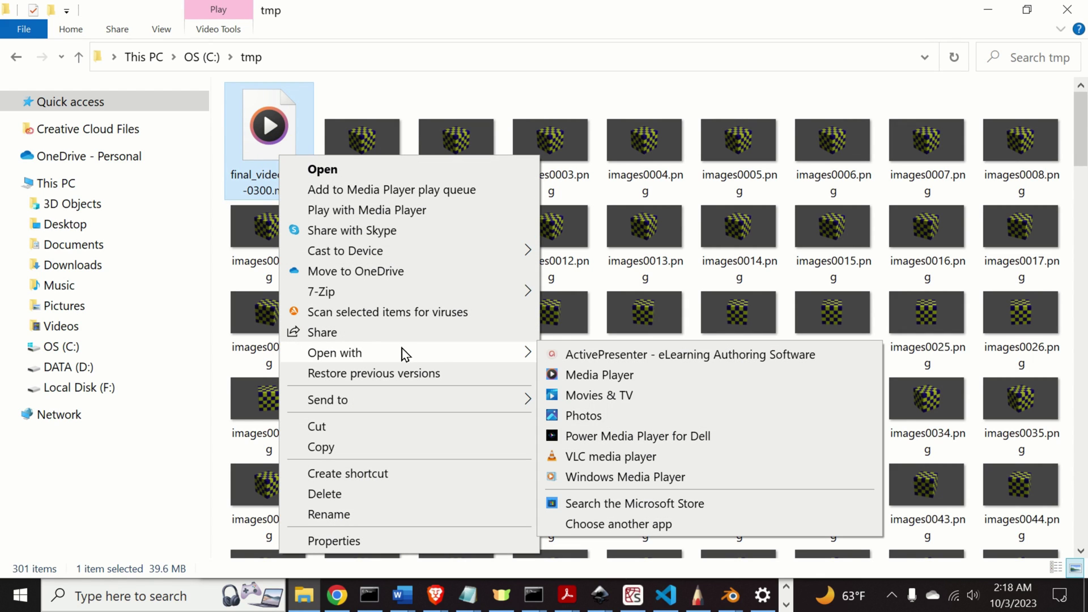
left_click(630, 457)
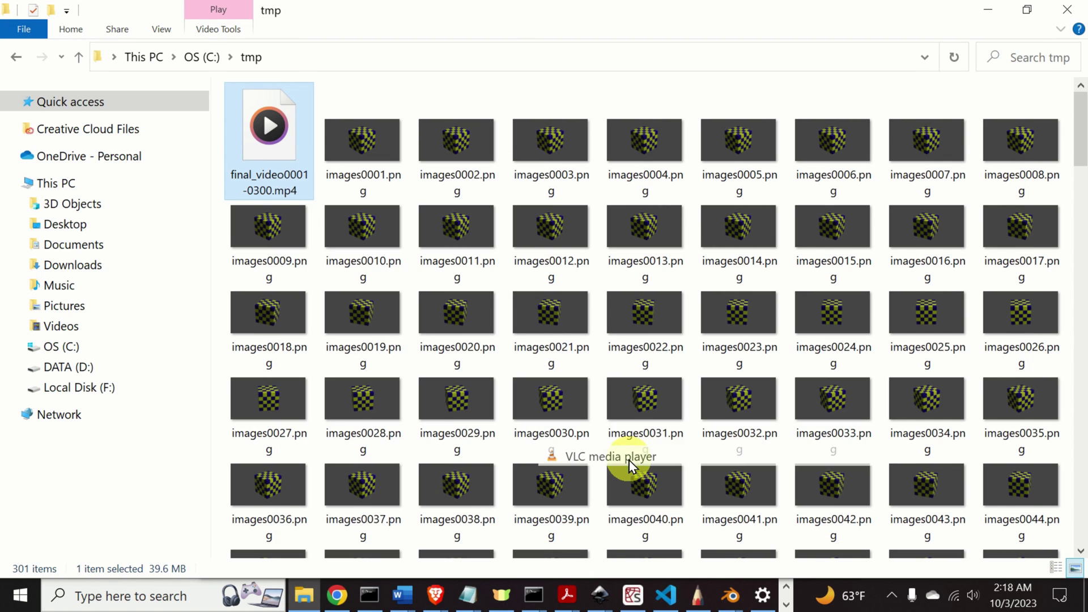